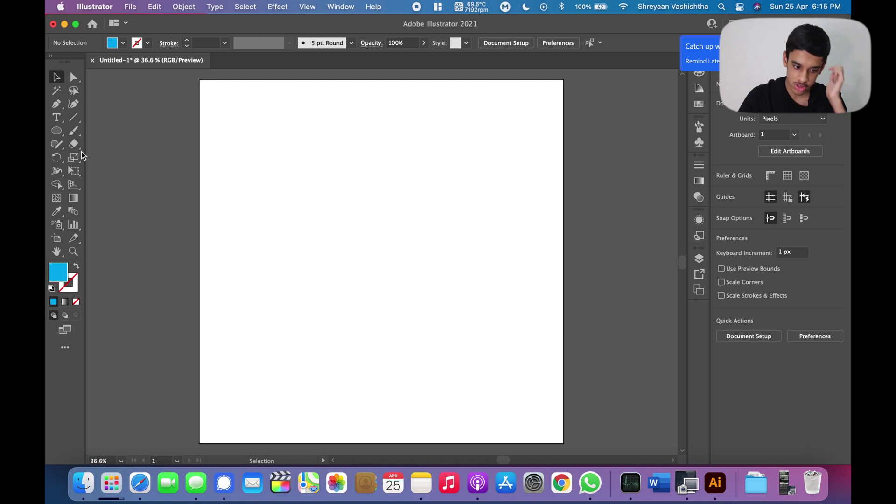
- Switch to the Essentials Classic workspace and draw a circle in the artboard's lower middle
left_click(57, 135)
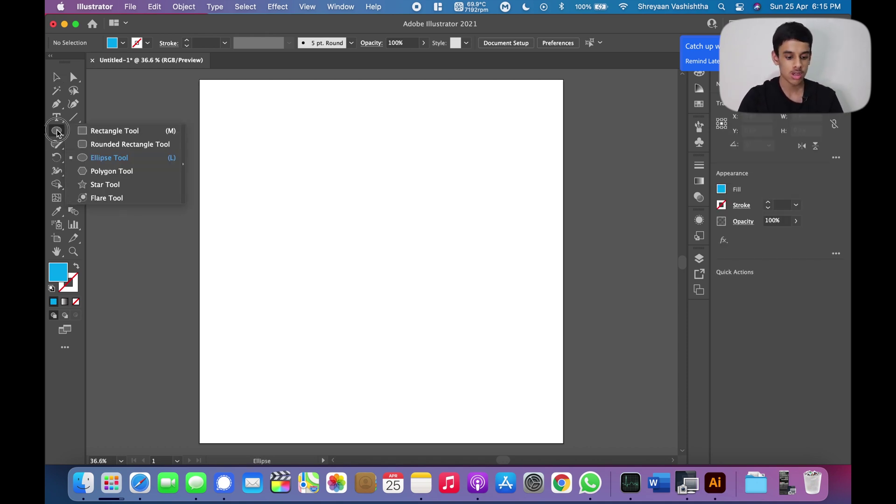
left_click(100, 156)
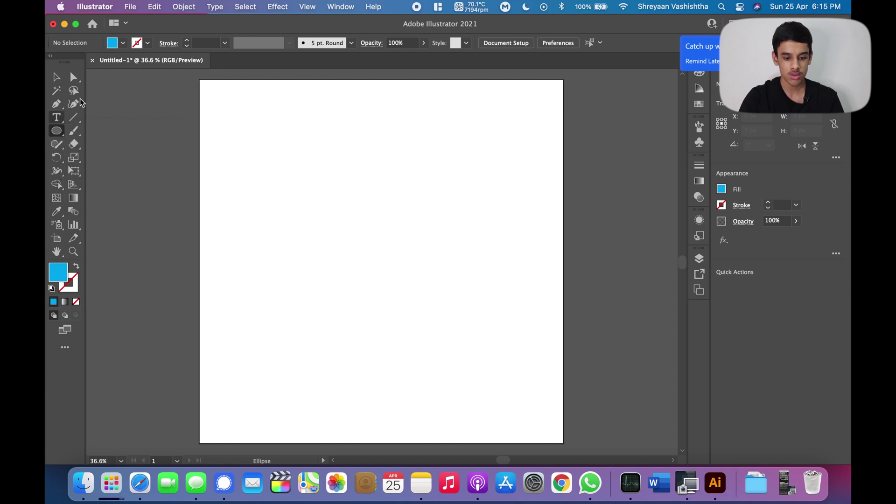
left_click(340, 6)
mouse_move(346, 66)
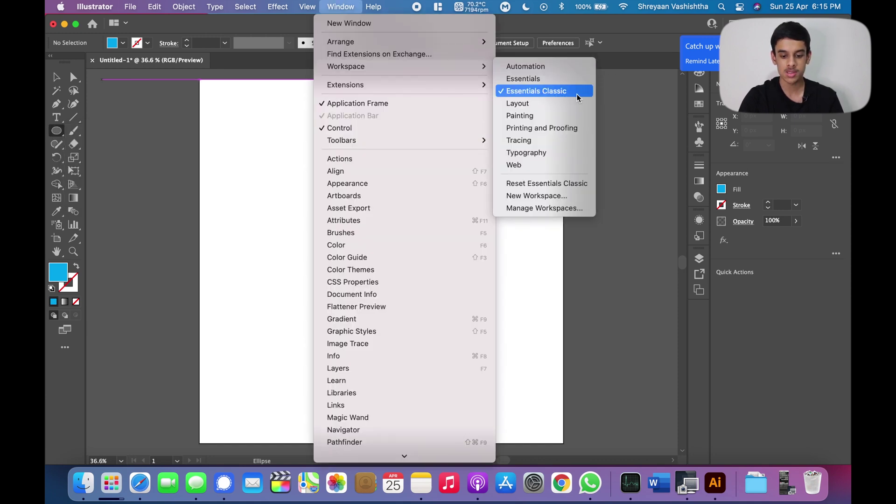
left_click(575, 93)
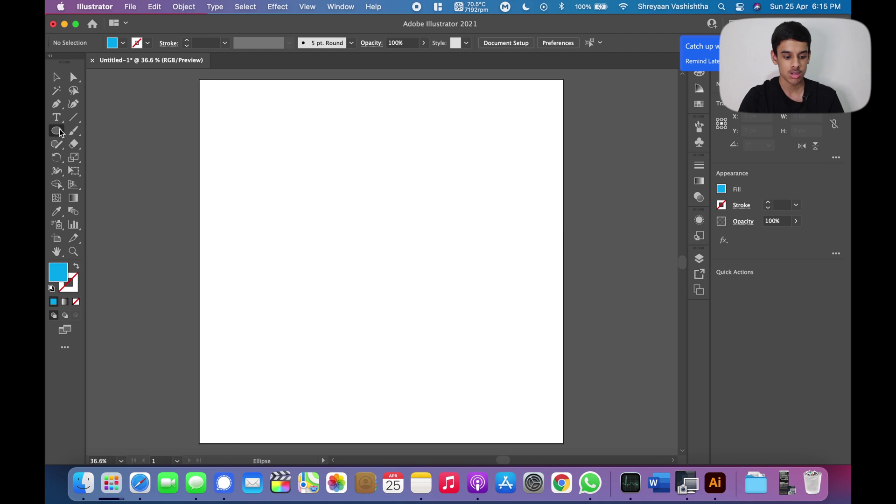
left_click_drag(60, 133, 125, 156)
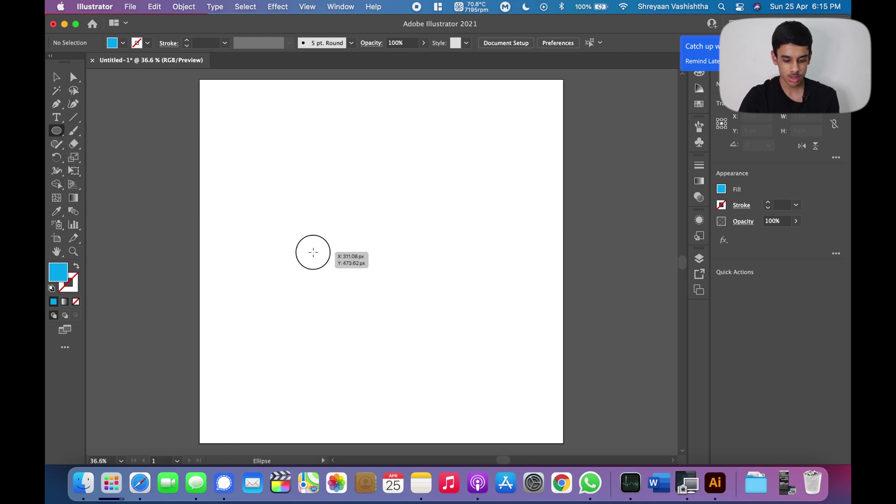
left_click_drag(314, 252, 490, 386)
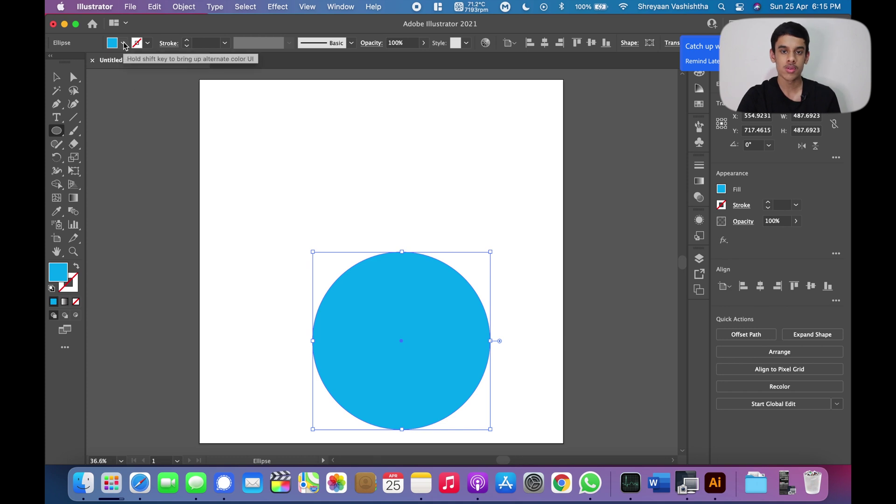
- Give the circle no fill and a blue 130 pt stroke
left_click(125, 43)
left_click(52, 61)
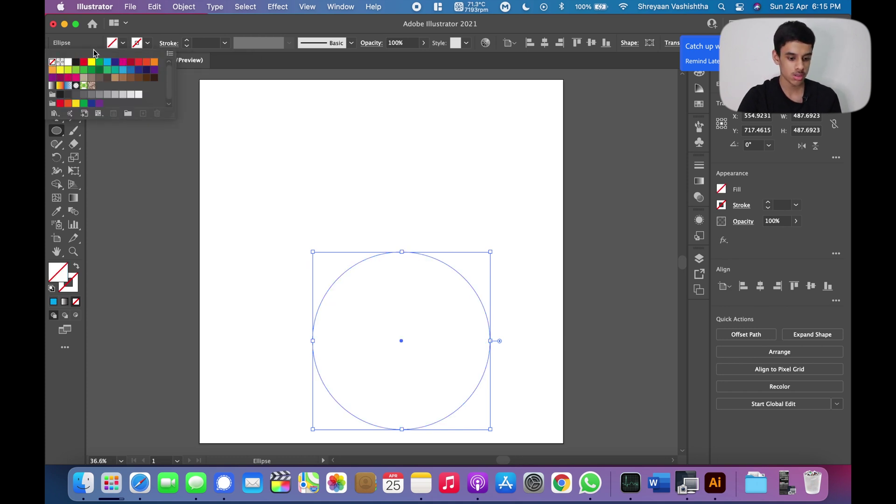
left_click(149, 44)
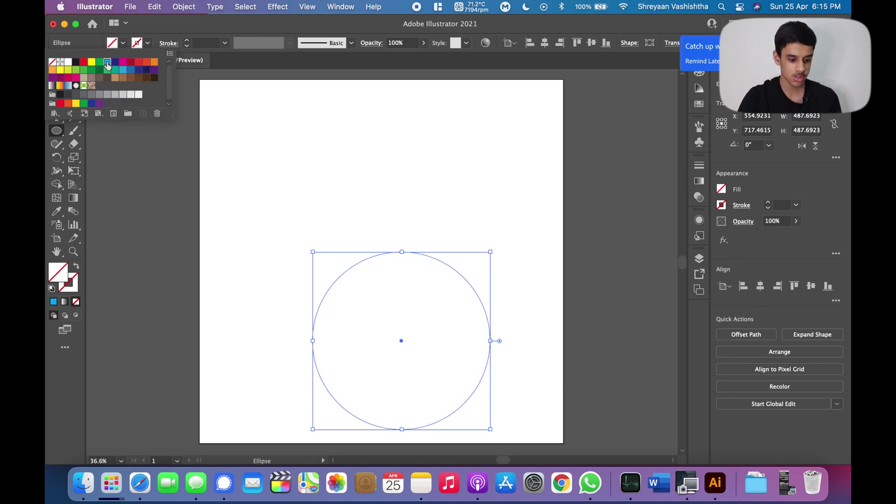
left_click(107, 66)
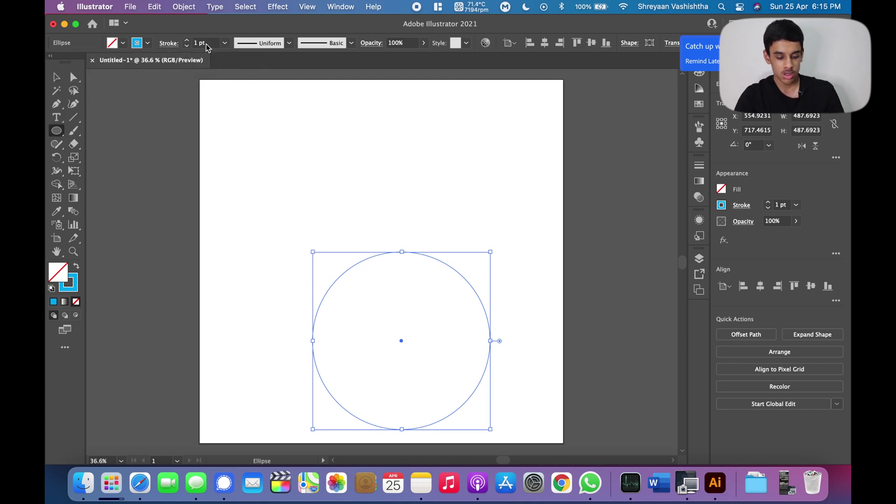
left_click(205, 44)
type("130")
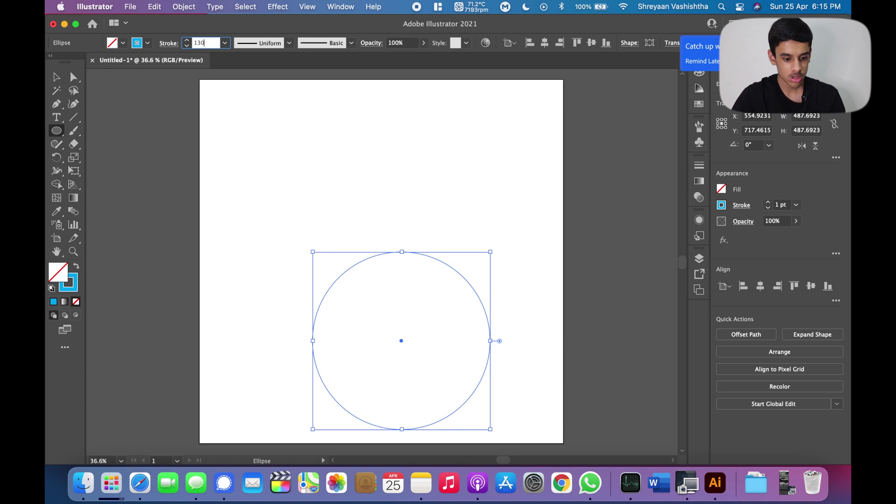
key("Return")
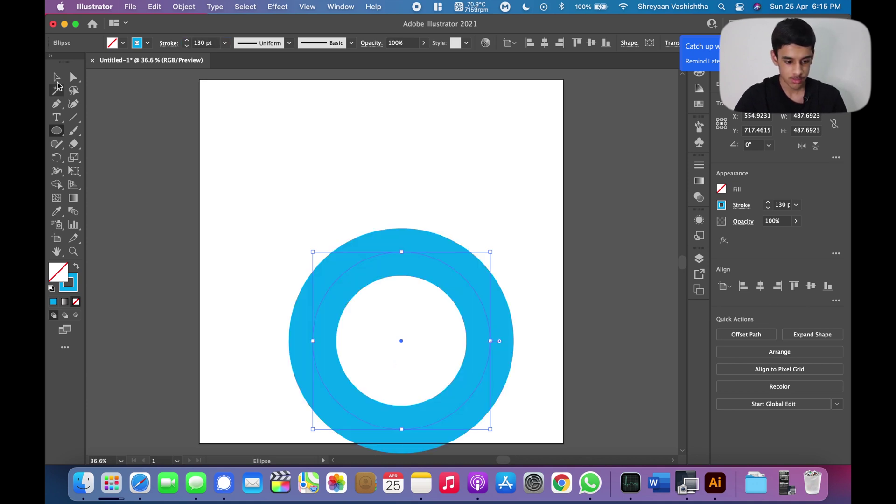
- Return to the Selection tool and reselect the ring
left_click(56, 77)
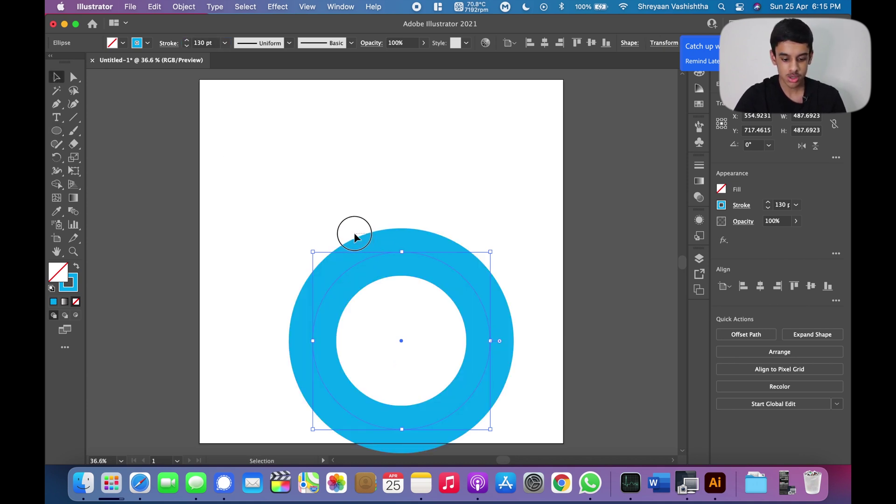
left_click(354, 234)
left_click(350, 237)
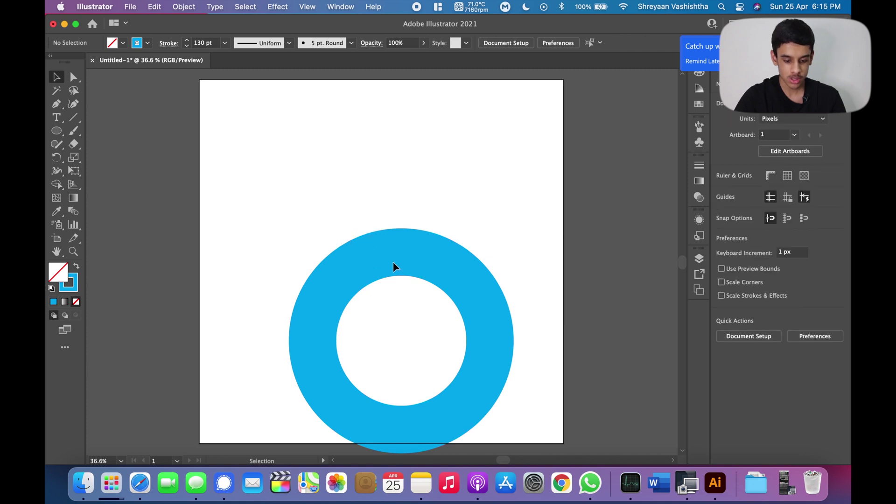
left_click(370, 248)
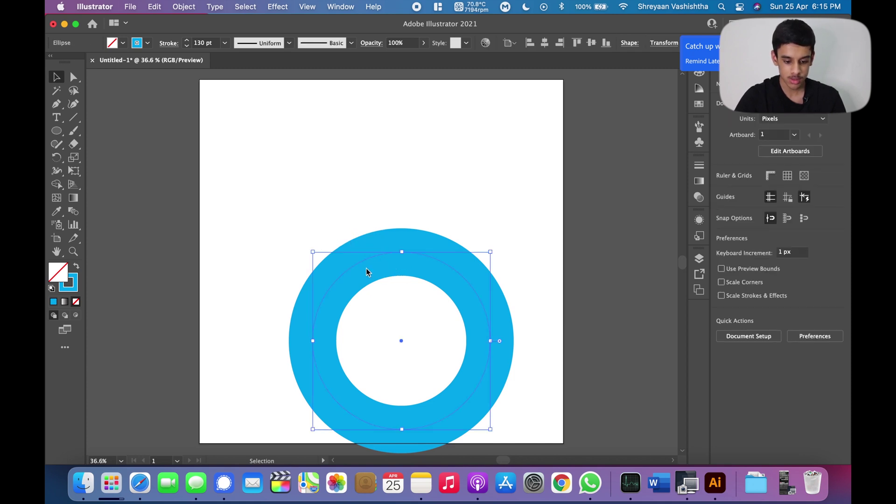
left_click(326, 248)
- Nudge the ring slightly up and left, then get the Line Segment Tool ready
mouse_move(511, 326)
left_mouse_down()
mouse_move(477, 316)
mouse_move(473, 290)
mouse_move(472, 303)
left_mouse_up()
left_click(472, 294)
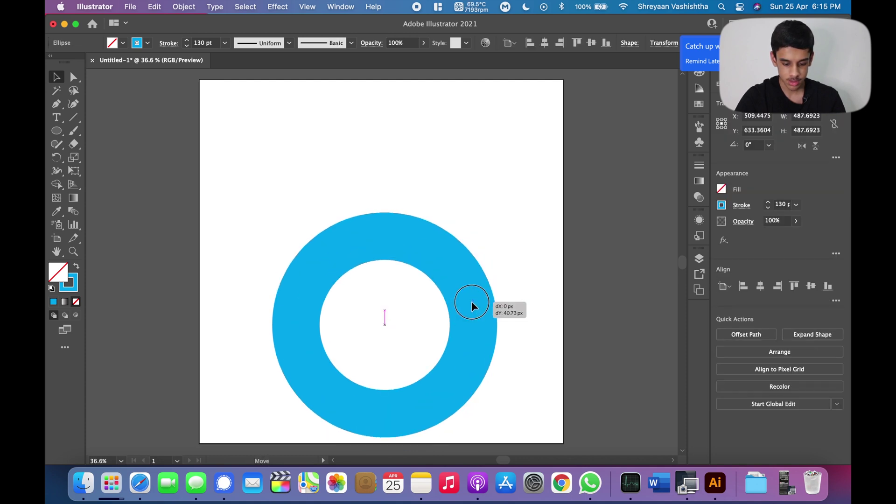
left_click(74, 119)
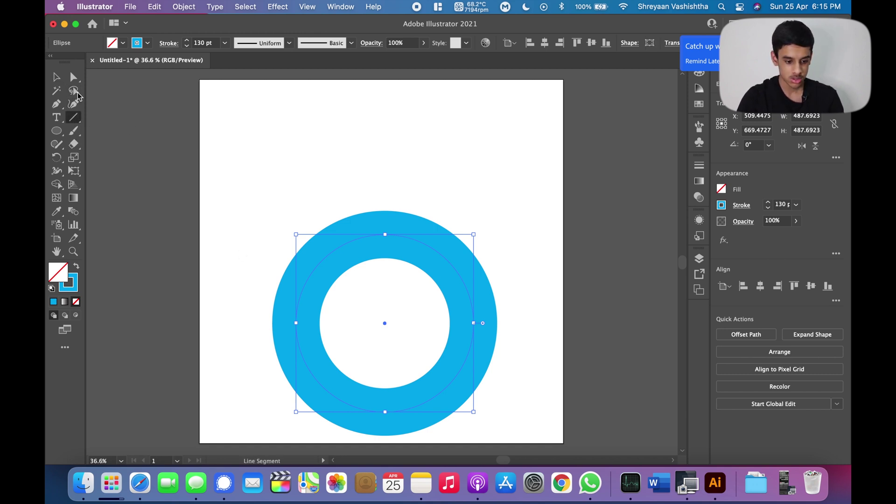
left_click(56, 77)
left_click(313, 159)
left_click(73, 119)
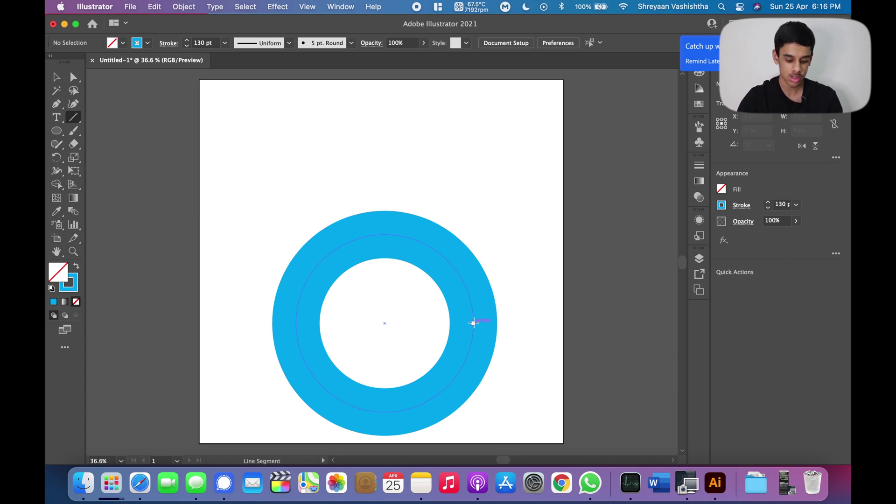
- Draw a thick vertical stem from the ring's right side up to the artboard top
left_click_drag(473, 323, 479, 108)
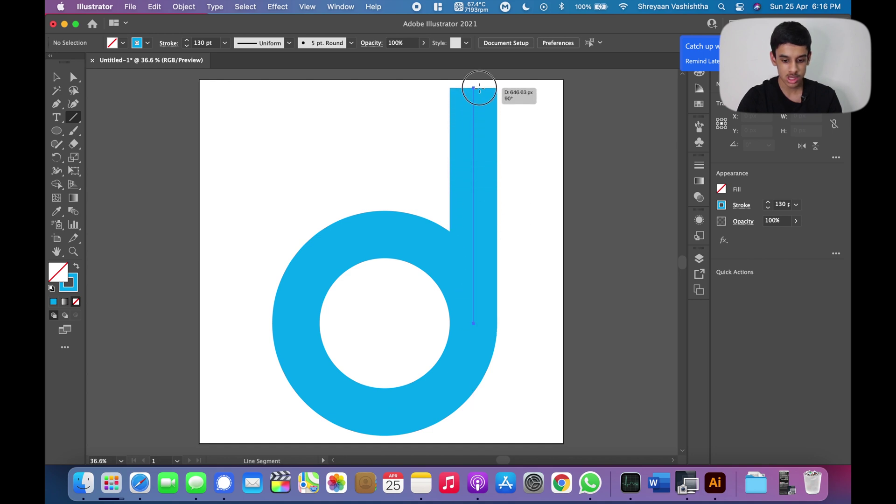
left_click_drag(479, 108, 479, 84)
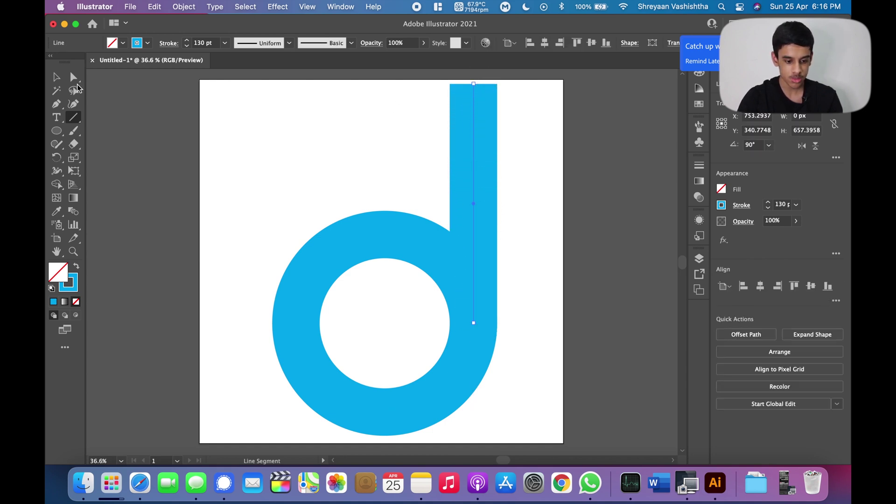
left_click(60, 77)
key("super+shift+a")
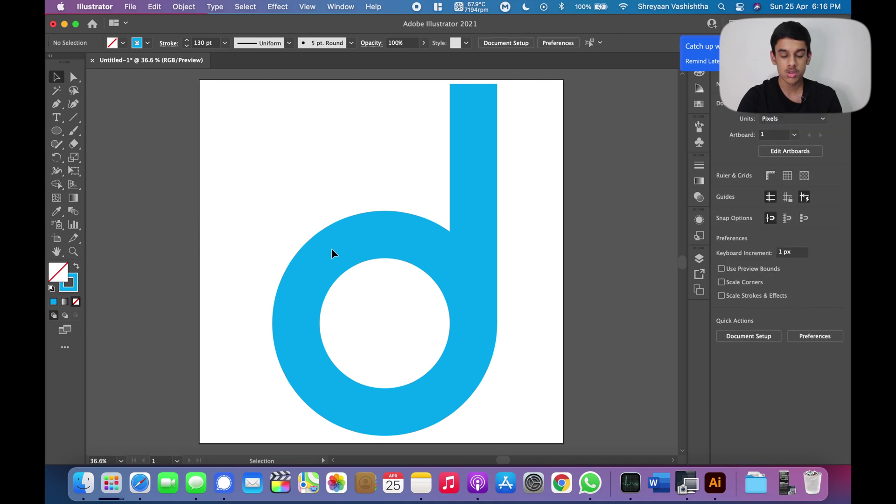
left_click(330, 247)
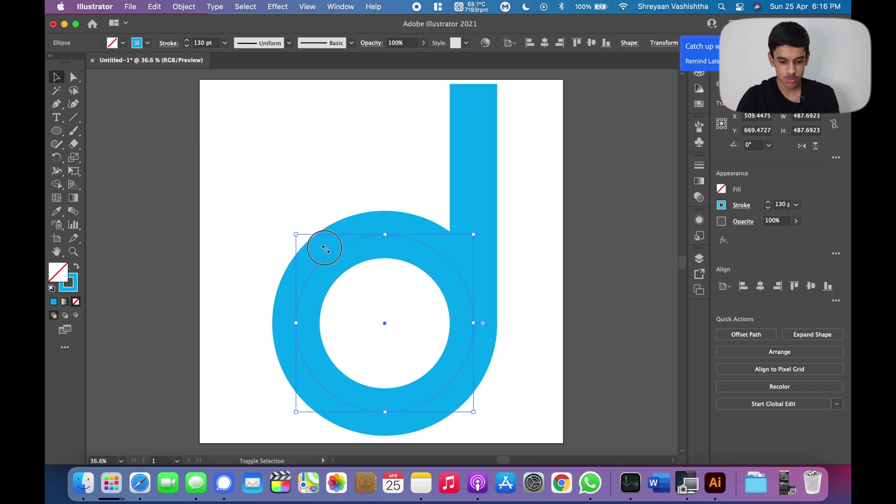
- Adjust the ring and stem positions and thin the stem to 123 pt
left_click_drag(325, 249, 328, 250)
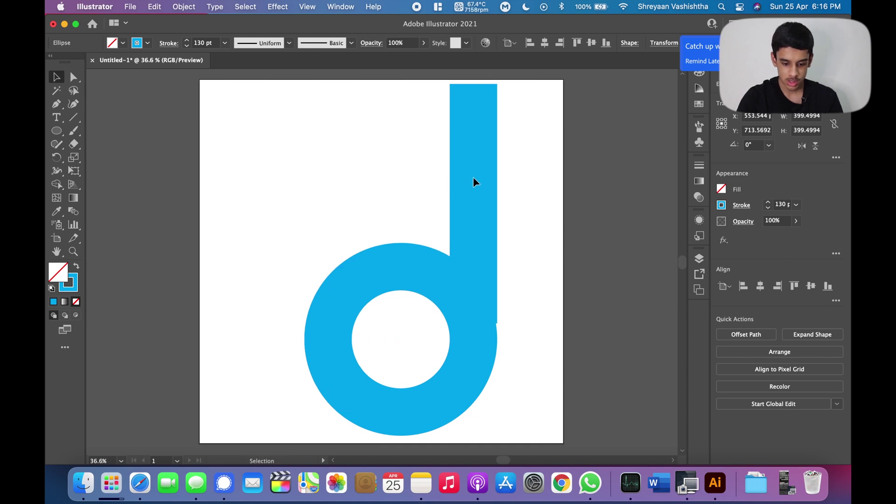
left_click_drag(472, 177, 471, 205)
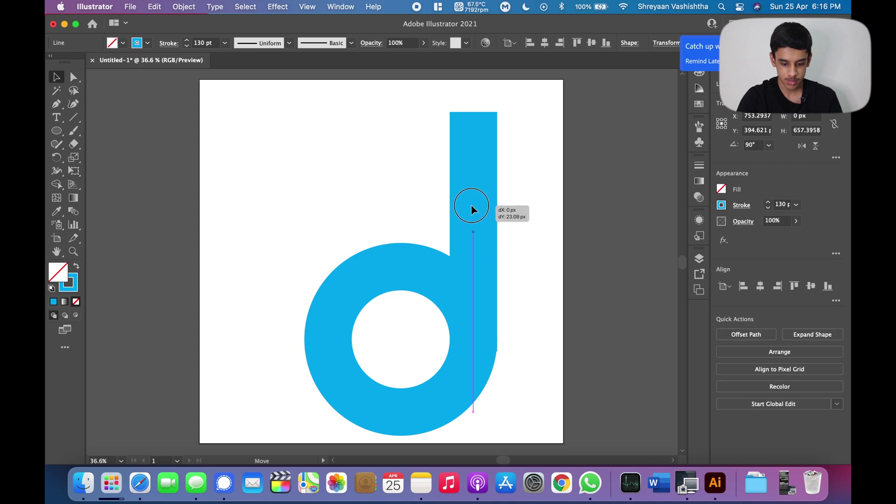
key("Left")
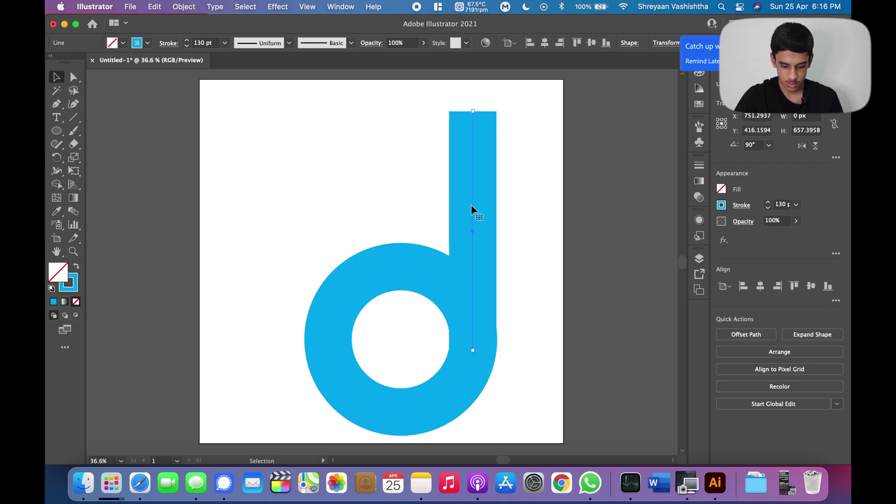
left_click(187, 46)
left_click(187, 46)
left_click(187, 46)
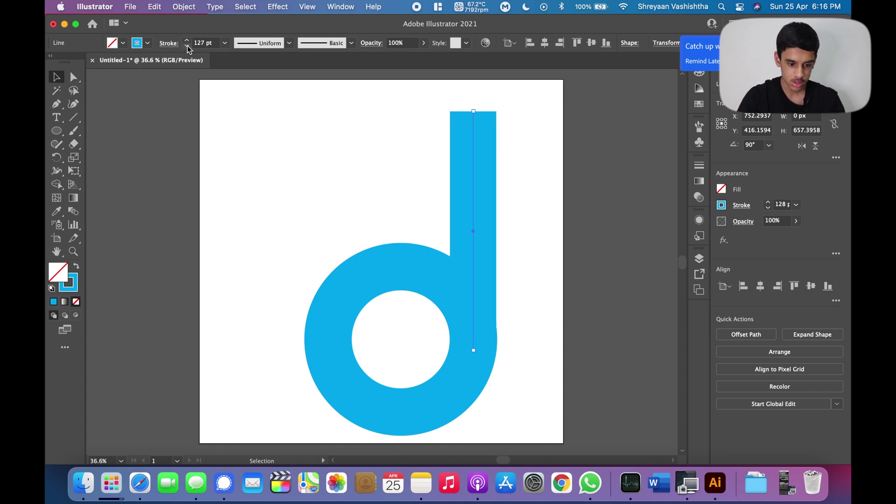
left_click(187, 46)
left_click(187, 46)
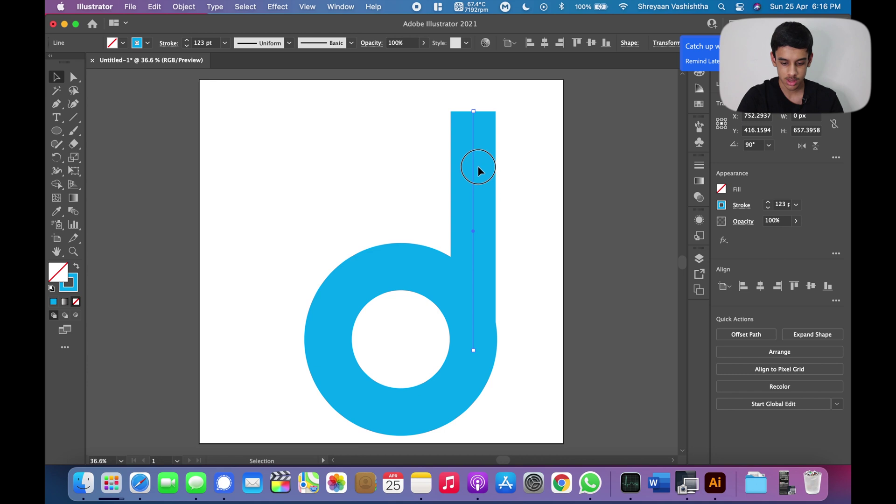
- Raise the stem's top anchor toward the artboard edge, then select both paths
key("super+shift+a")
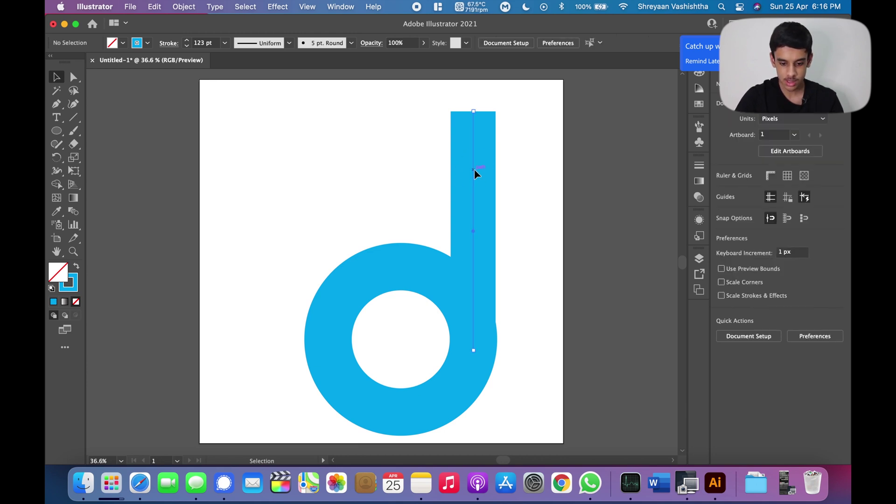
left_click(474, 170)
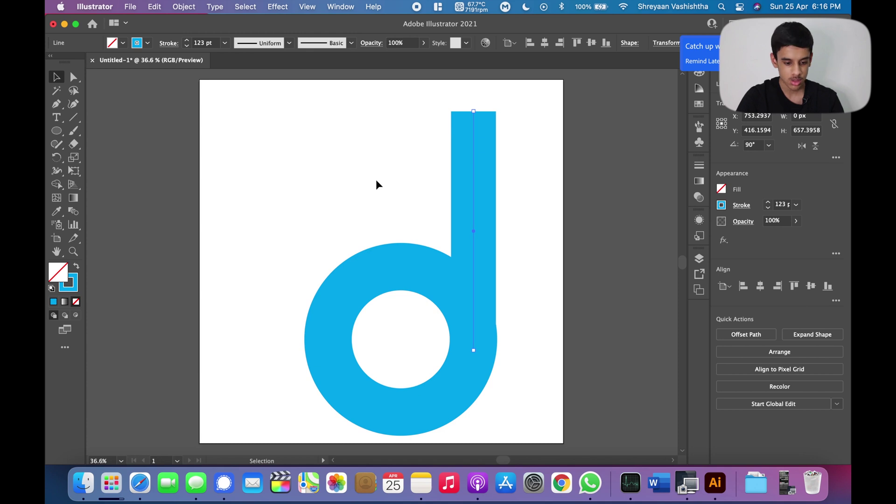
key("a")
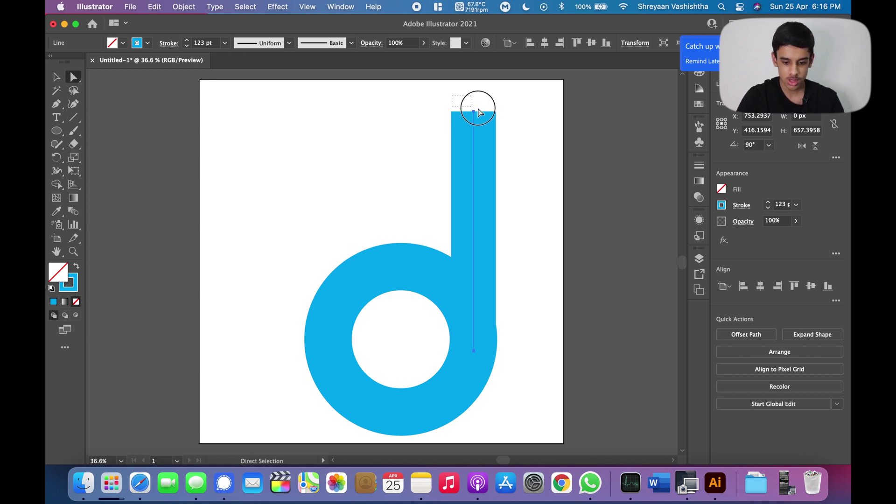
mouse_move(473, 110)
left_mouse_down()
mouse_move(474, 101)
mouse_move(474, 142)
mouse_move(472, 94)
left_mouse_up()
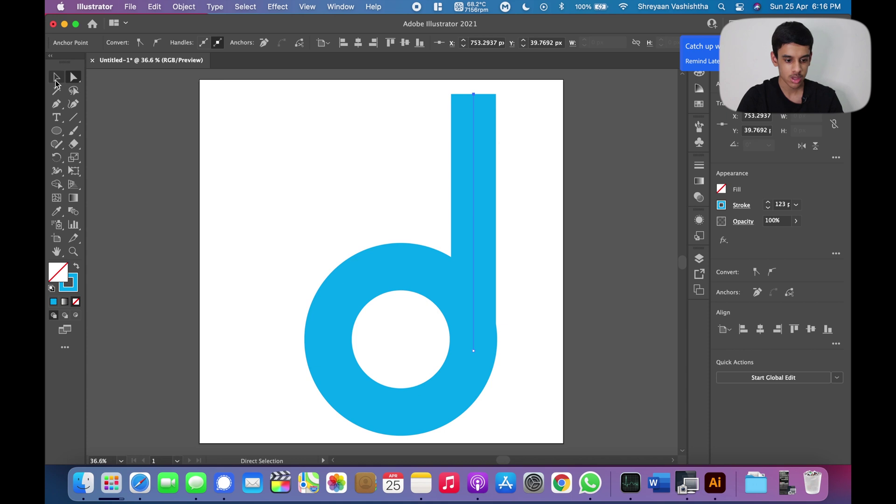
left_click(306, 192)
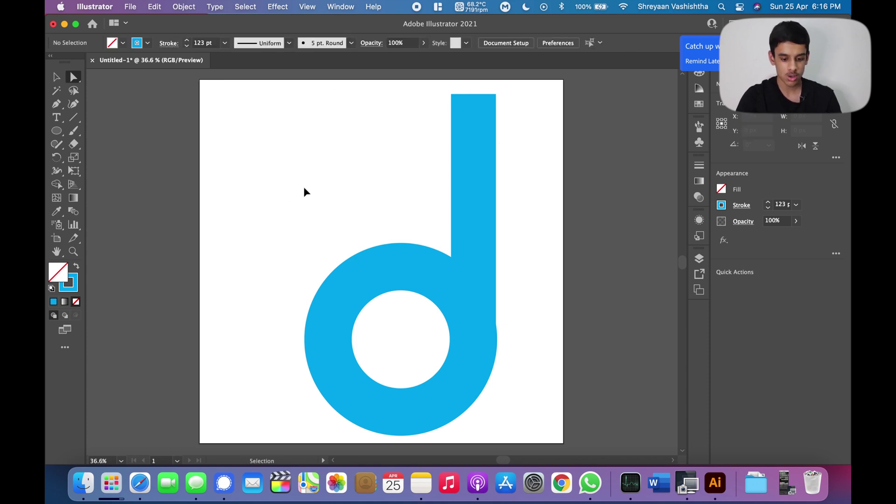
key("ctrl+a")
- Expand the ring and stem strokes into filled shapes via Object > Expand
left_click(58, 79)
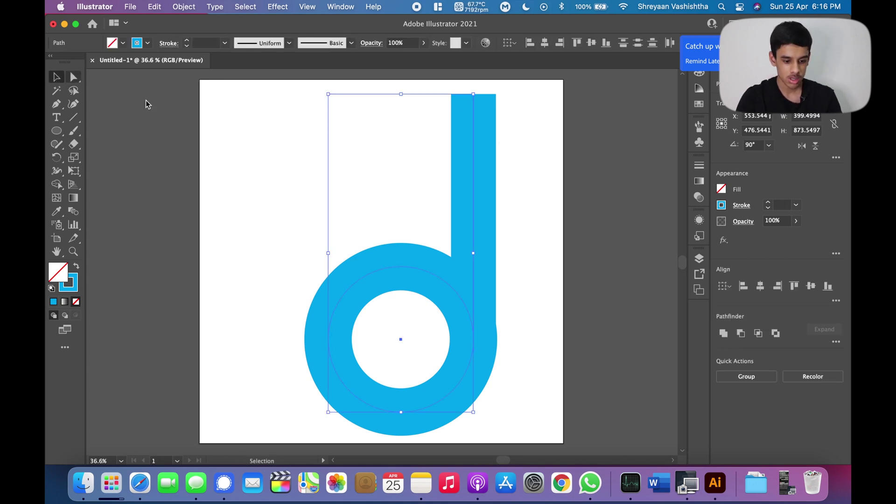
left_click(189, 6)
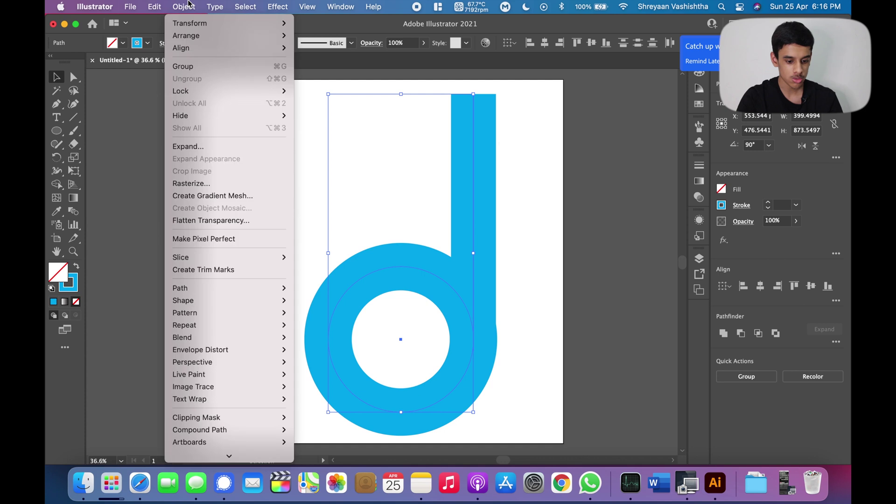
left_click(195, 144)
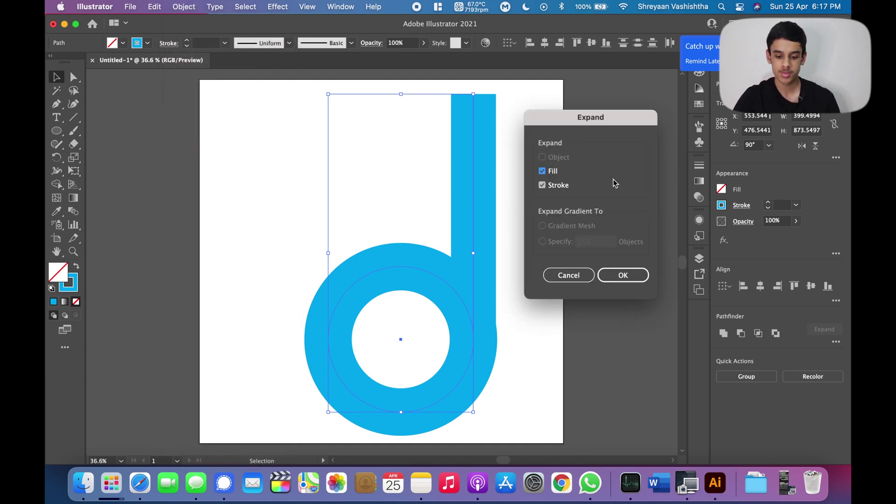
left_click(611, 280)
left_click(541, 296)
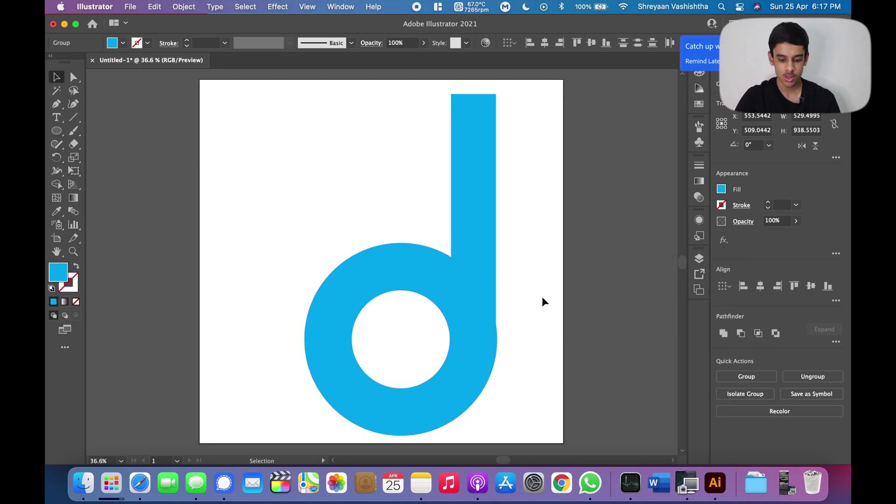
- Select all and merge the ring and stem with Pathfinder Unite
left_click(426, 273)
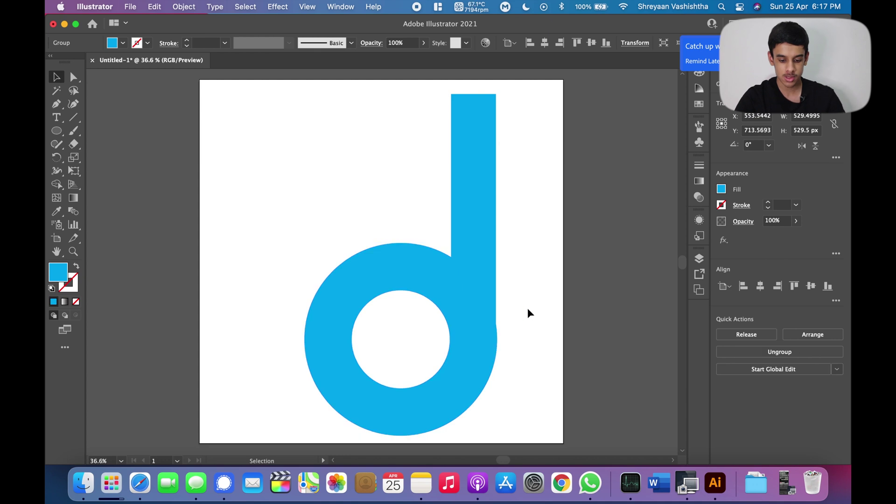
left_click(477, 280)
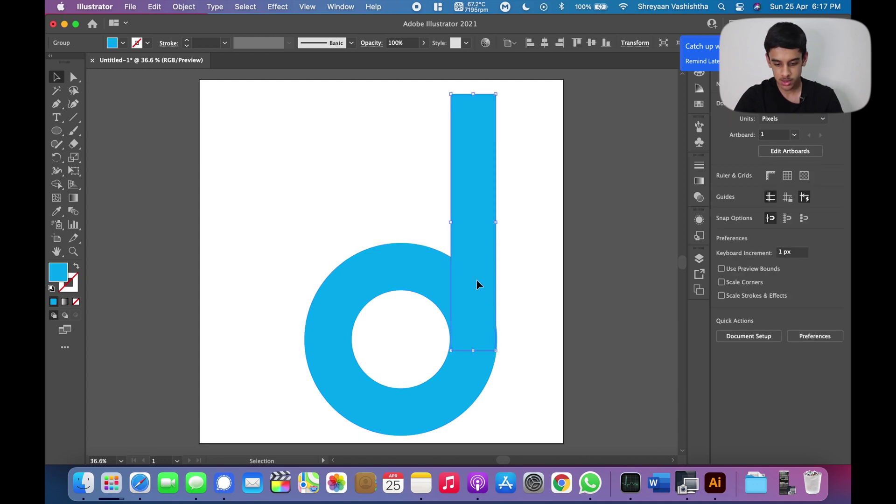
left_click(520, 299)
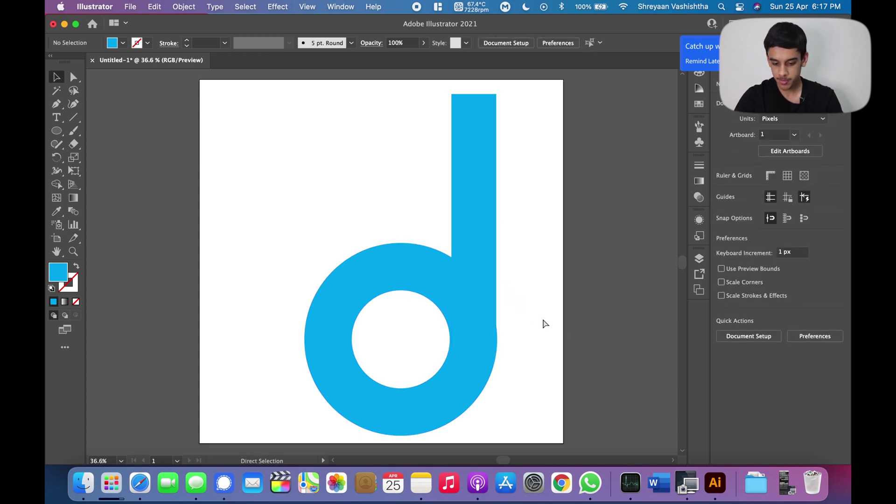
key("super+a")
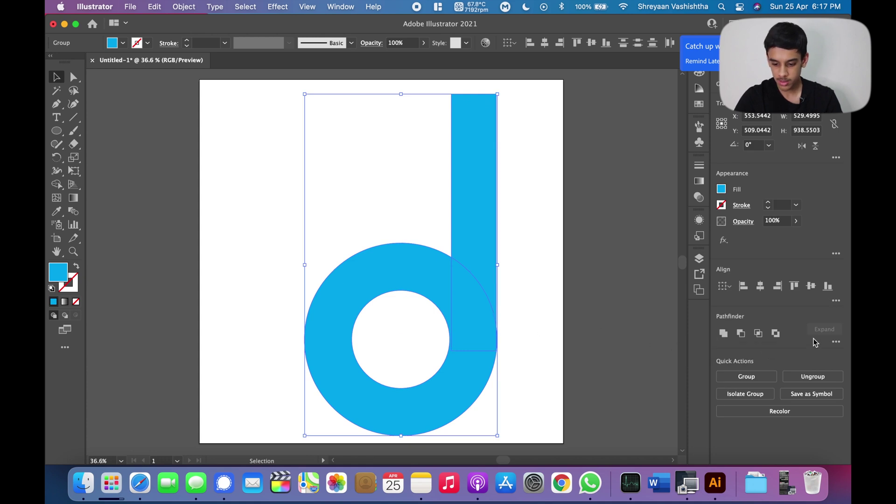
left_click(724, 339)
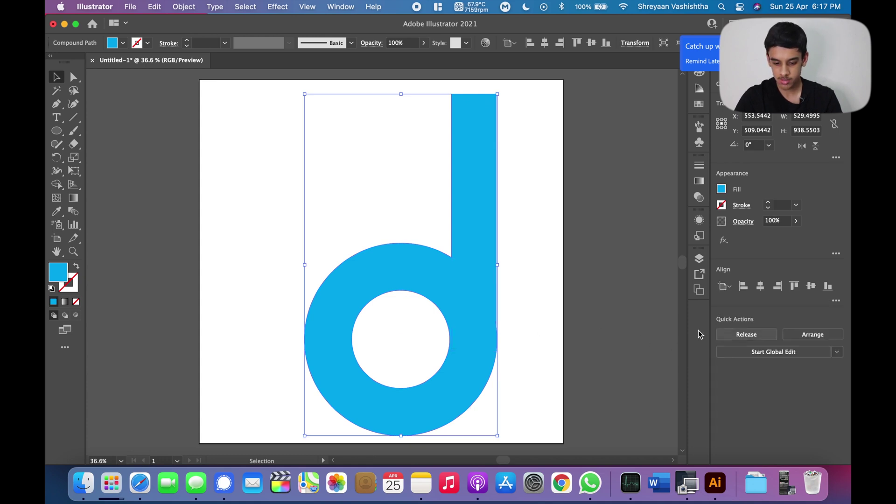
left_click(535, 289)
- Move the merged d and scale it down to about 462 × 819 px
left_click(478, 277)
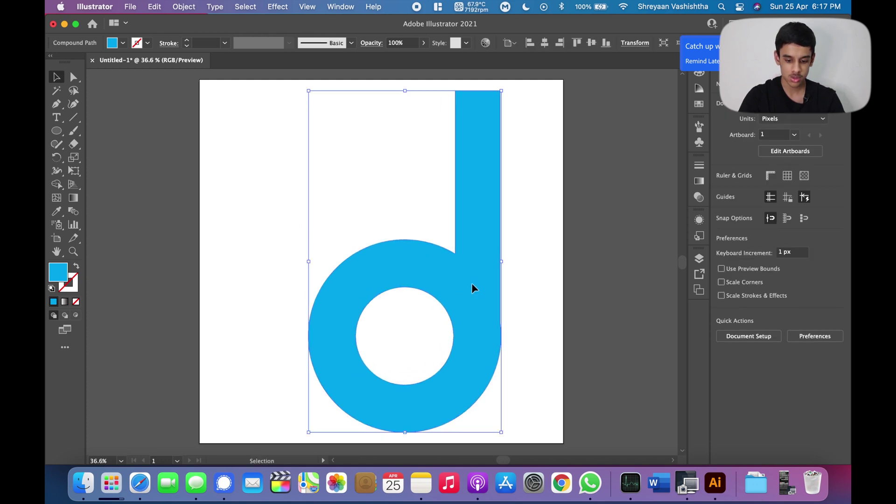
mouse_move(471, 282)
left_mouse_down()
mouse_move(468, 300)
mouse_move(456, 295)
left_mouse_up()
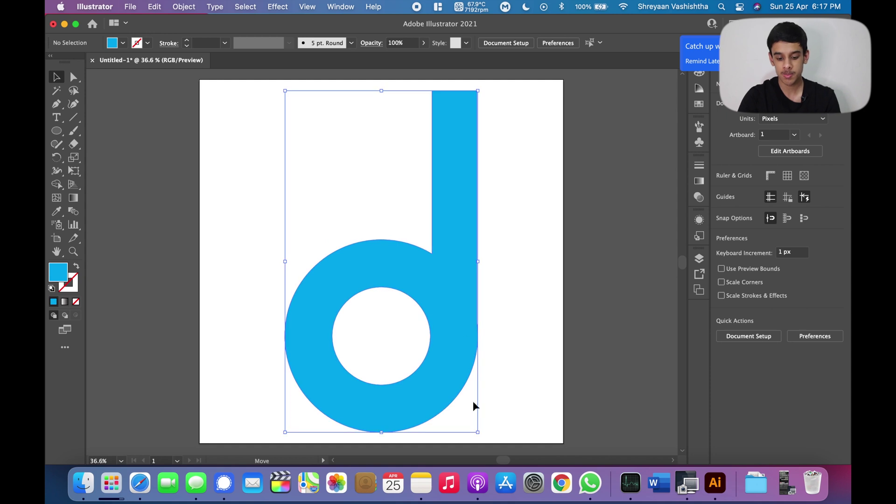
left_click_drag(478, 433, 444, 380)
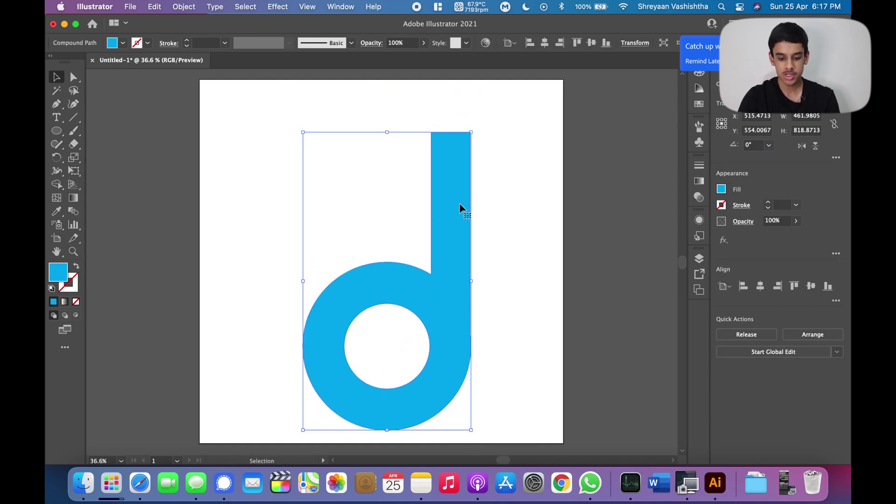
- Rescale the d to roughly 496 × 880 px, centre it at 500 px, and deselect
left_click_drag(473, 133, 501, 98)
left_click_drag(462, 139, 448, 149)
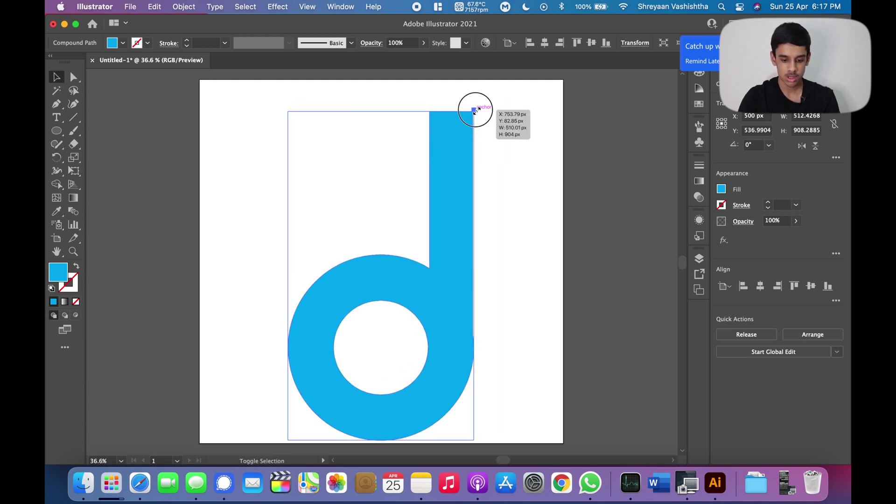
mouse_move(474, 110)
left_mouse_down()
mouse_move(468, 148)
mouse_move(460, 132)
left_mouse_up()
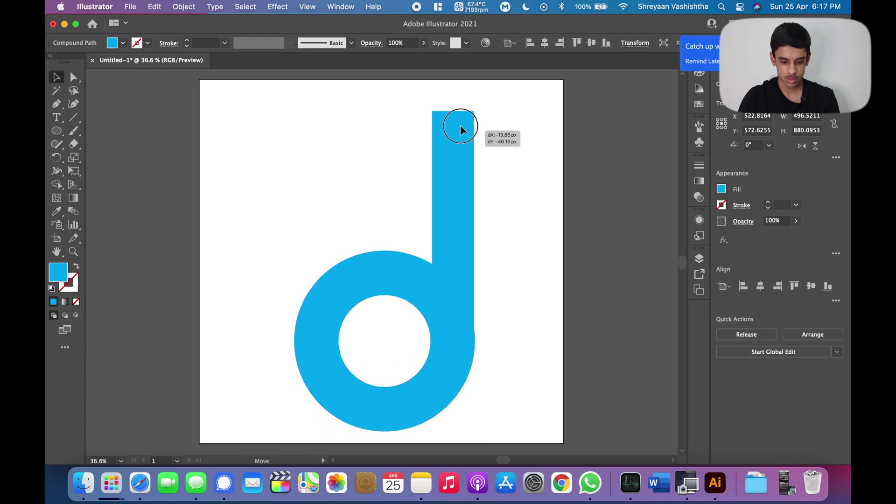
left_click(550, 213)
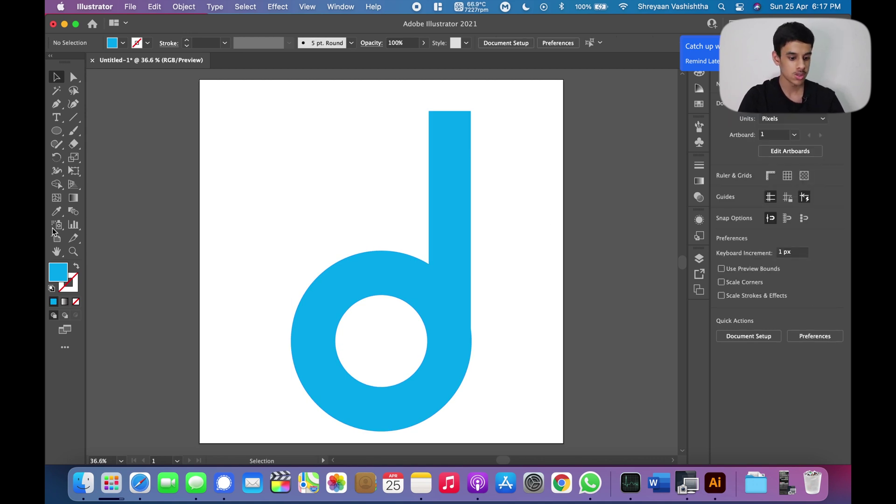
- Start a Pen outline over the ring's lower-left with a curved edge following the ring
key("p")
scroll(336, 360, "up", 3)
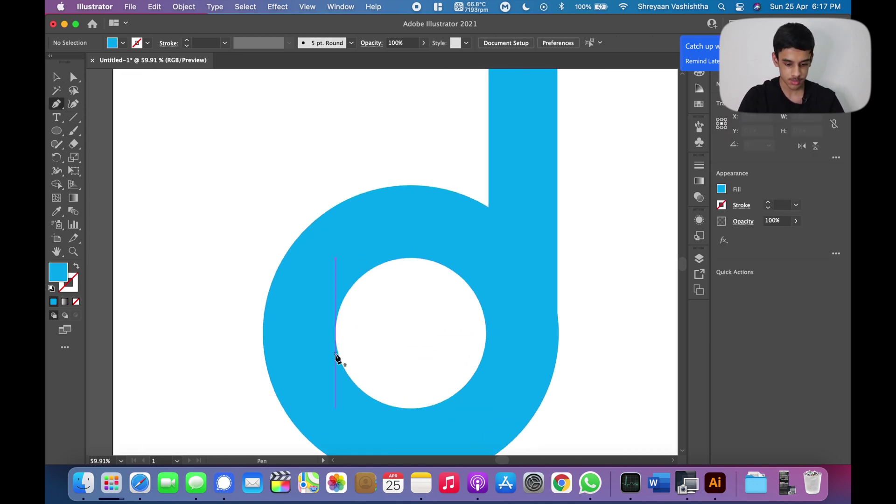
scroll(337, 355, "down", 2)
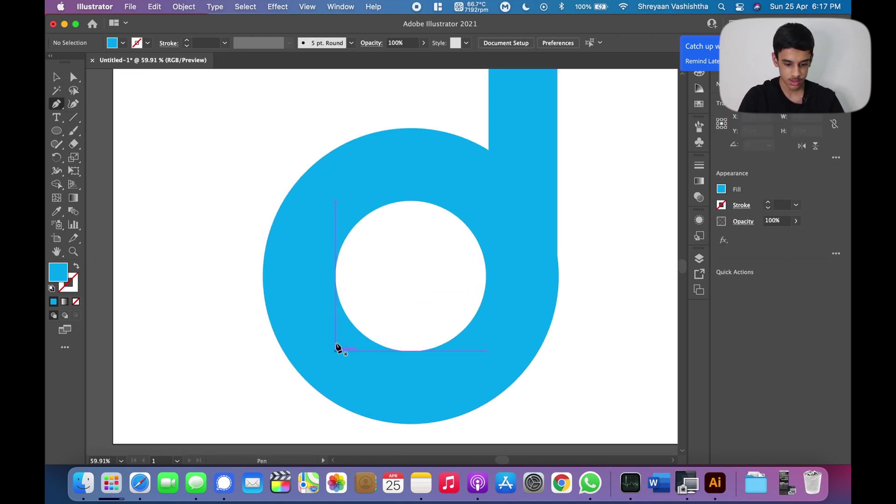
left_click(337, 260)
left_click(354, 325)
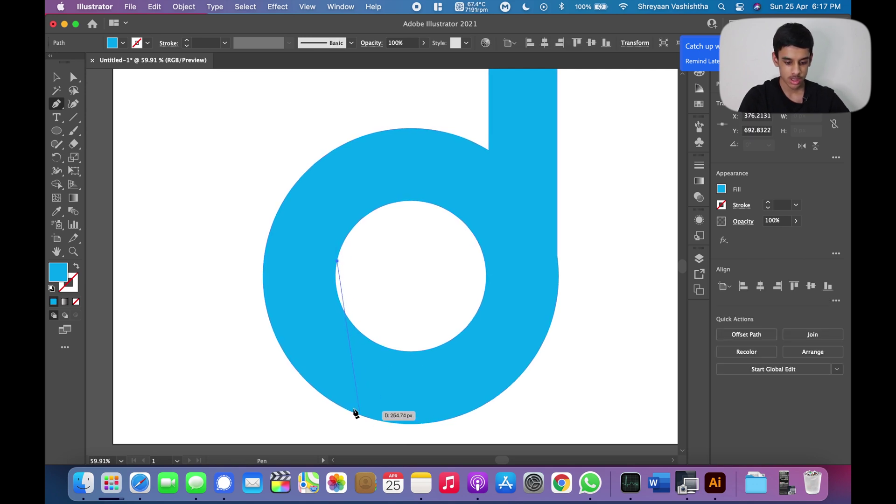
scroll(365, 418, "up", 2)
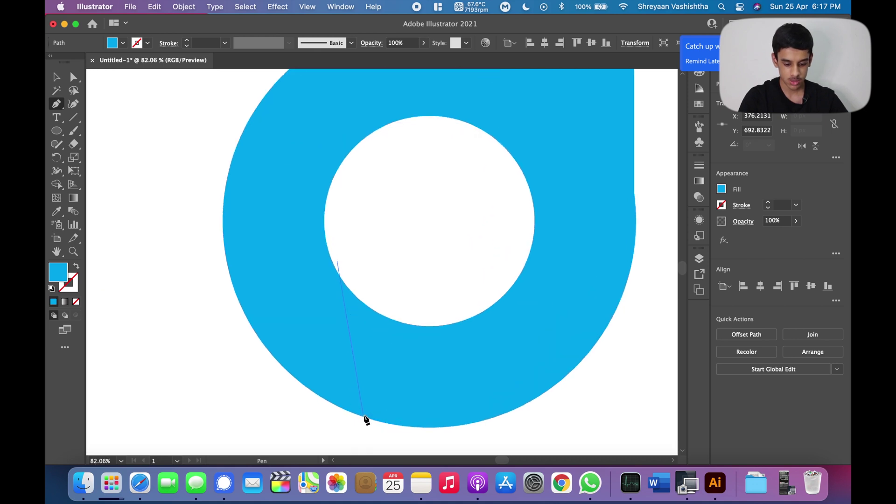
mouse_move(365, 415)
left_mouse_down()
mouse_move(417, 410)
mouse_move(437, 425)
left_mouse_up()
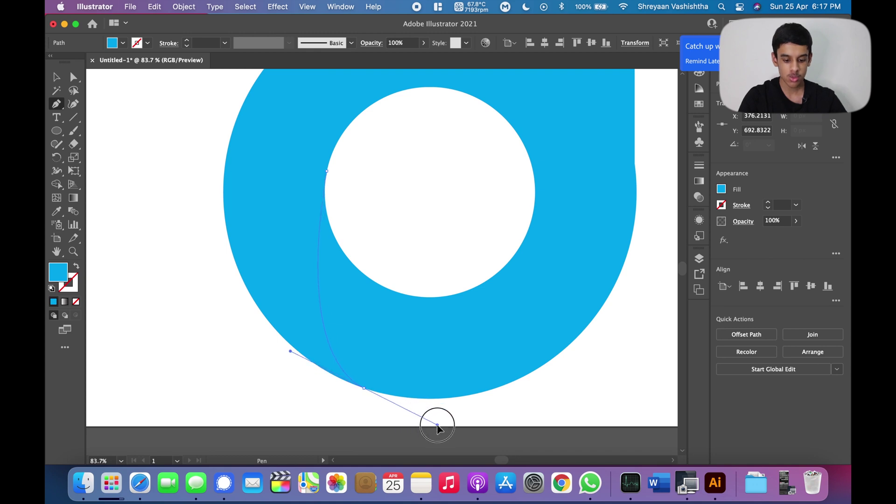
left_click_drag(437, 425, 472, 446)
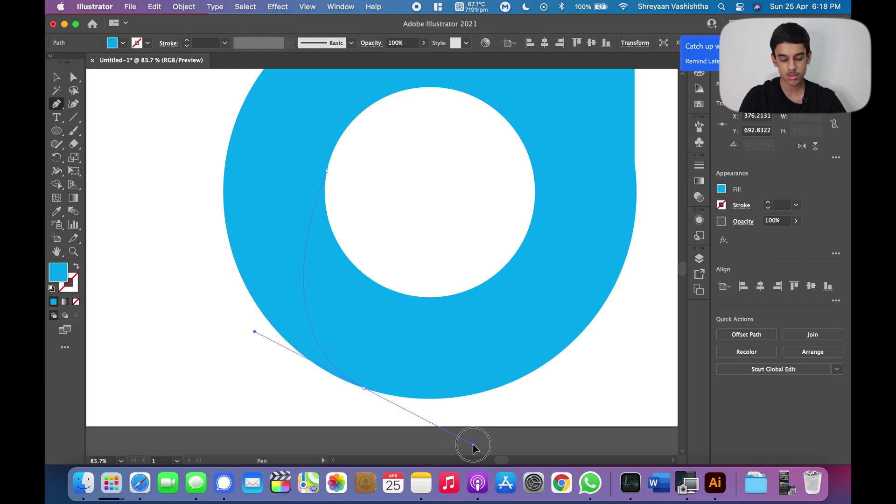
left_click_drag(473, 445, 459, 443)
scroll(368, 396, "down", 1)
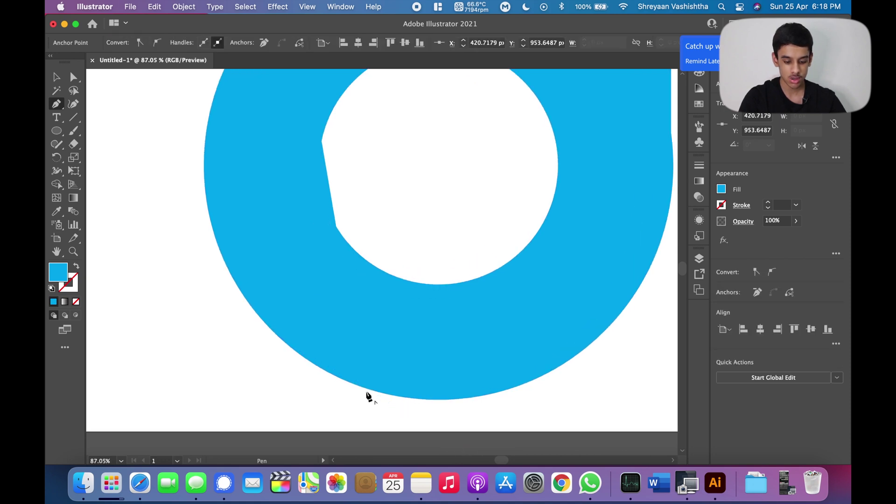
scroll(369, 396, "up", 5)
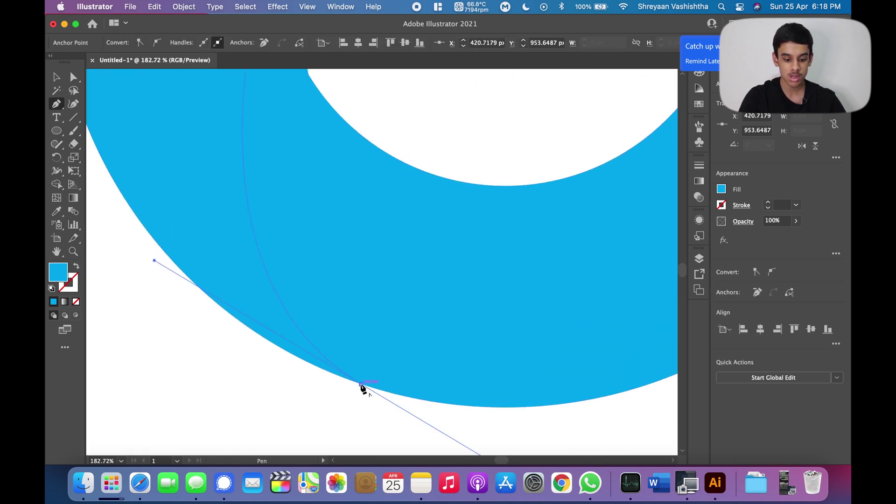
left_click(361, 385)
- Add the remaining fold anchors and close the shape at its starting point
left_click(447, 425)
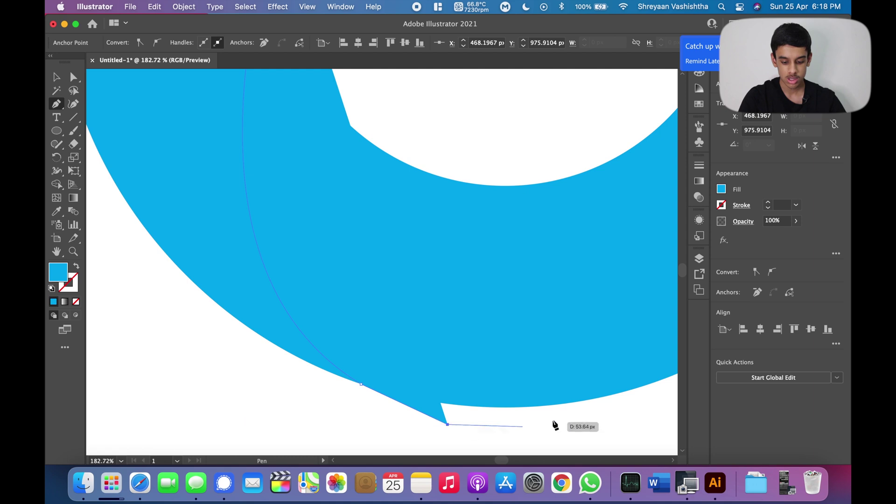
left_click(568, 415)
scroll(569, 418, "right", 5)
scroll(569, 417, "up", 1)
left_click(564, 429)
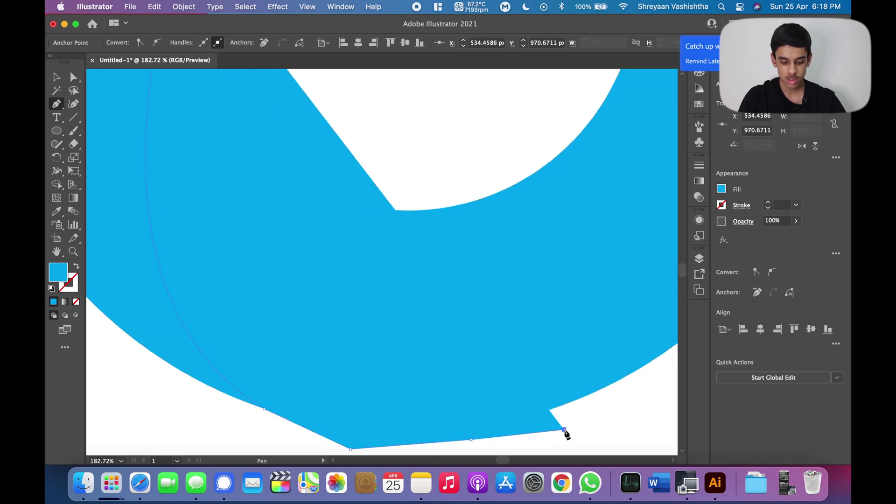
left_click(487, 159)
scroll(485, 157, "down", 5)
scroll(485, 153, "down", 3)
left_click(475, 139)
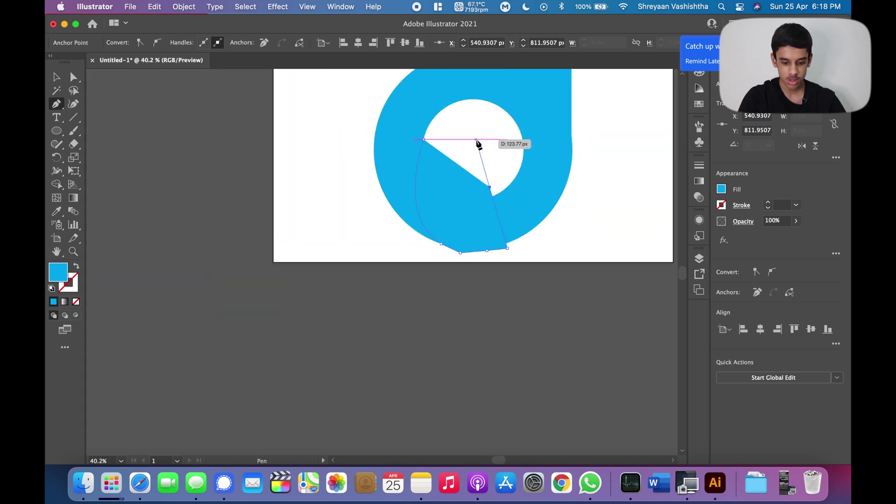
left_click(423, 140)
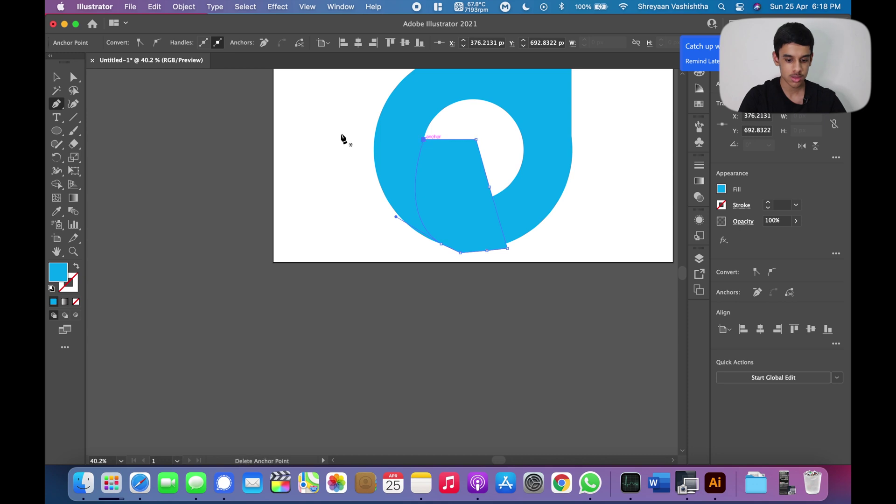
- Fill the fold shape with pure red FF0000
double_click(58, 272)
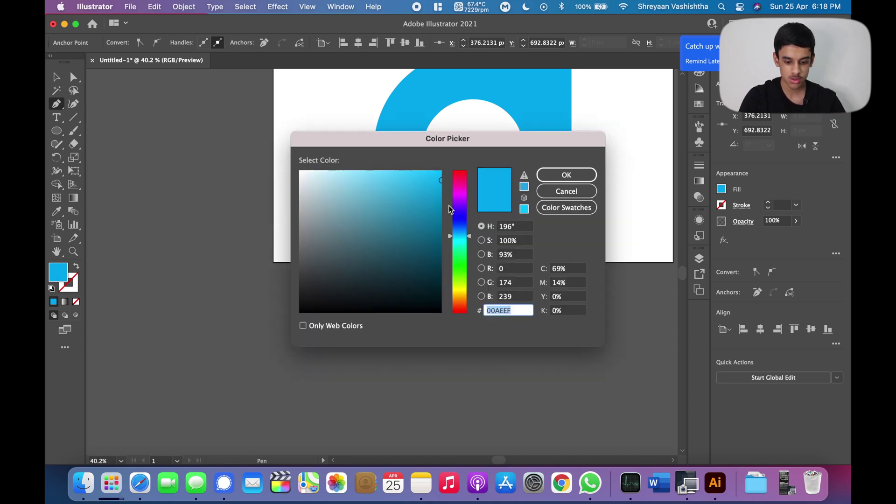
mouse_move(459, 236)
left_mouse_down()
mouse_move(461, 153)
mouse_move(491, 159)
left_mouse_up()
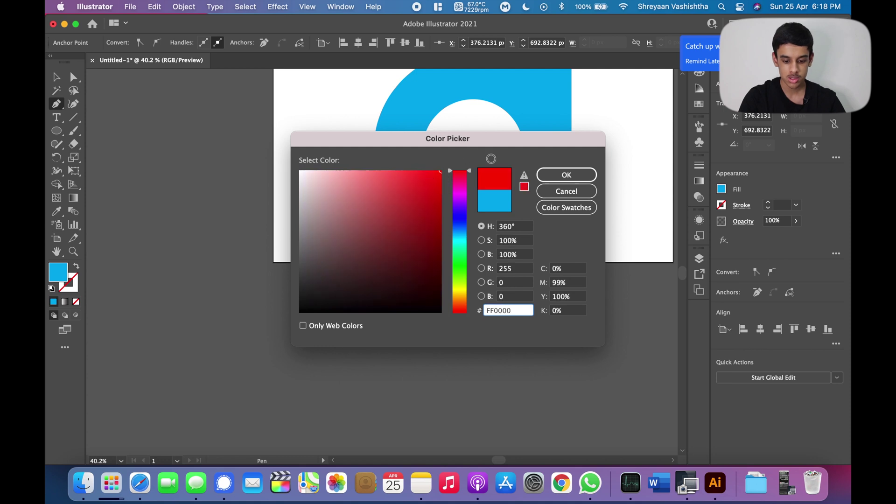
left_click(566, 174)
scroll(601, 205, "up", 5)
scroll(602, 205, "right", 3)
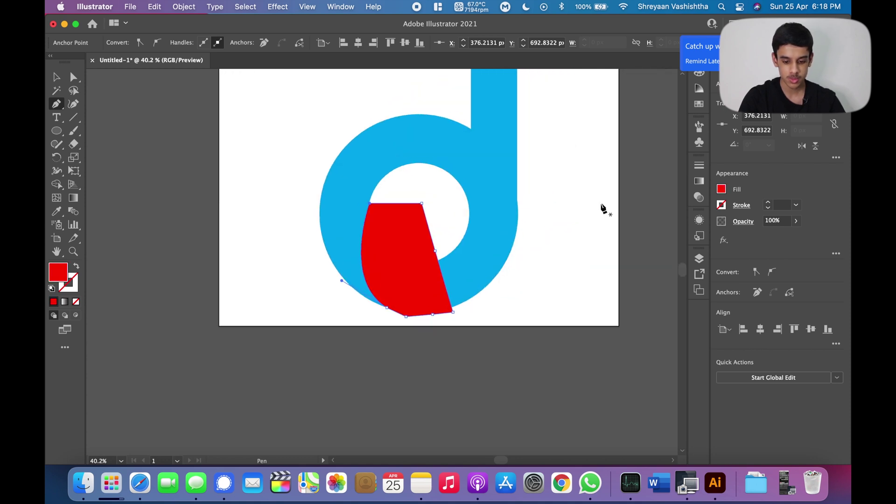
scroll(602, 206, "up", 3)
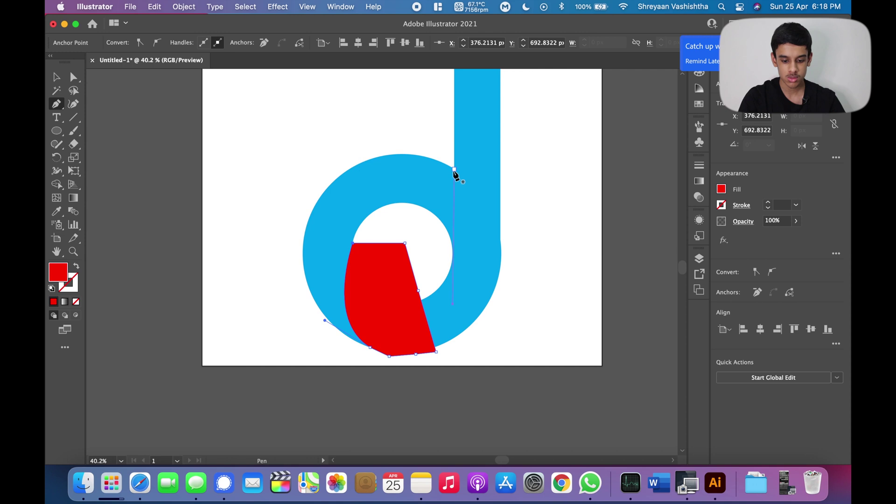
- Pen-draw a closed polygon over the upper ring where it meets the stem
left_click_drag(454, 168, 453, 182)
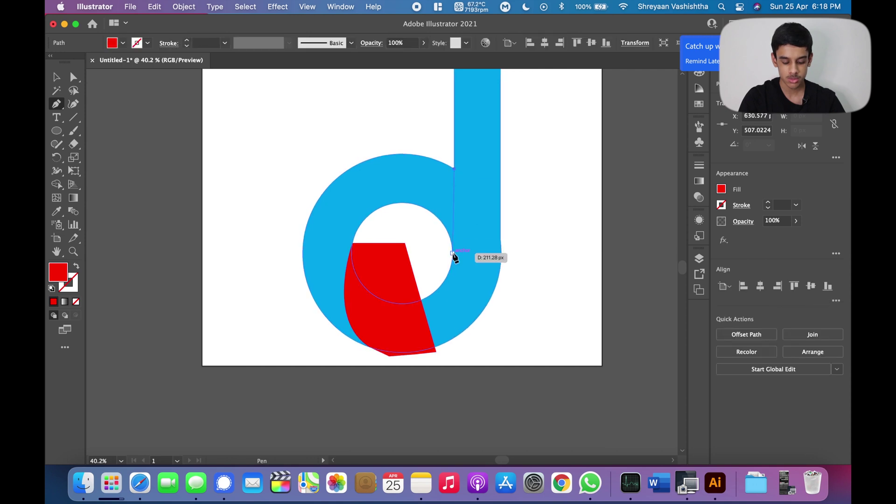
left_click(453, 253)
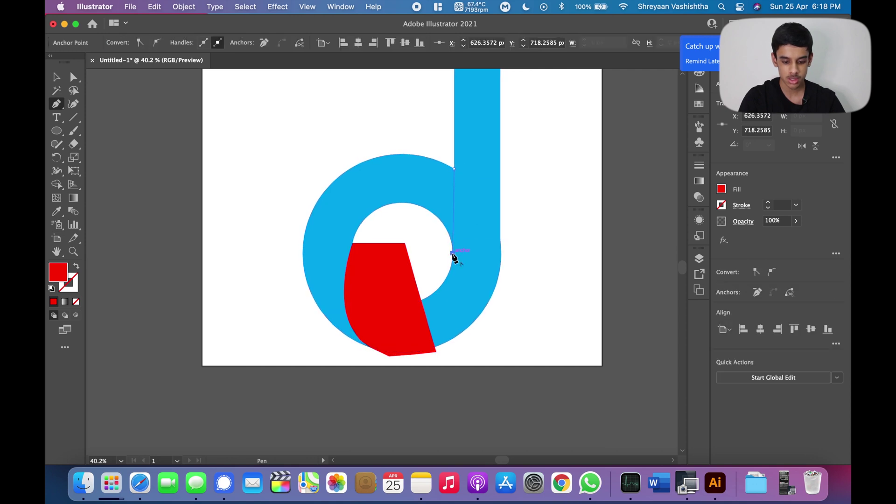
left_click(424, 233)
left_click(380, 222)
left_click(344, 131)
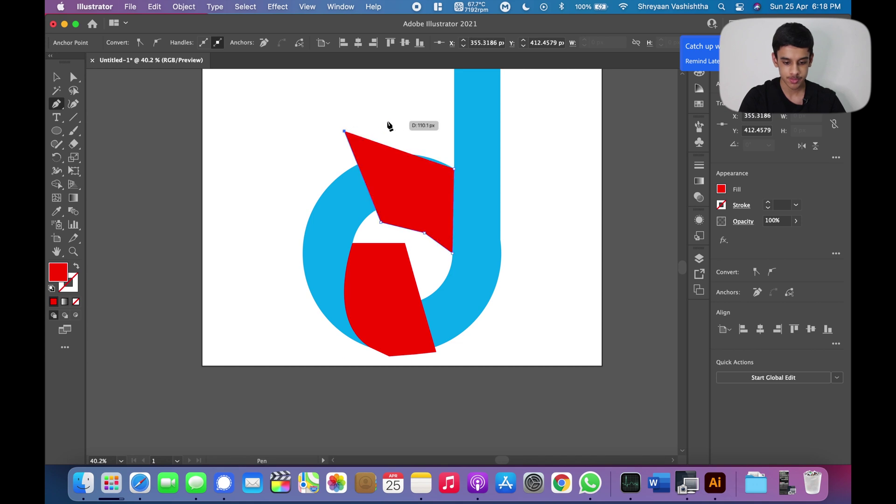
left_click(387, 121)
left_click(428, 123)
left_click(448, 148)
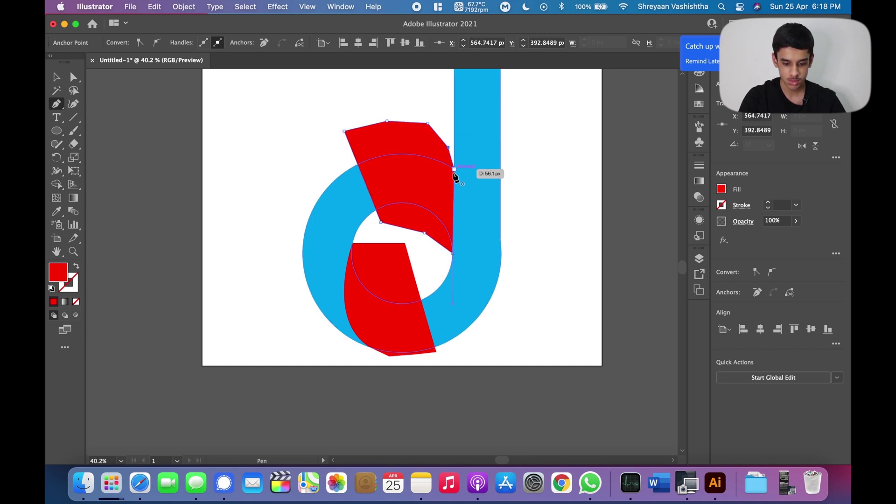
left_click(453, 170)
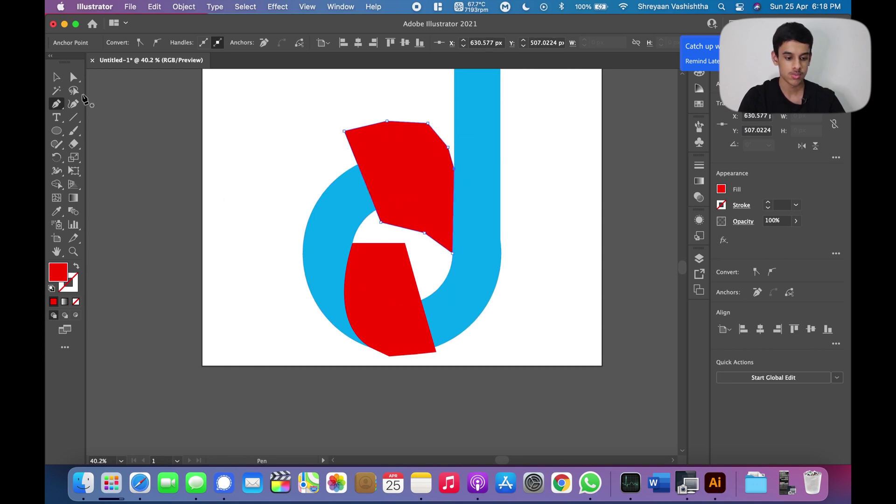
left_click(57, 77)
- Select all the artwork on the artboard
key("a")
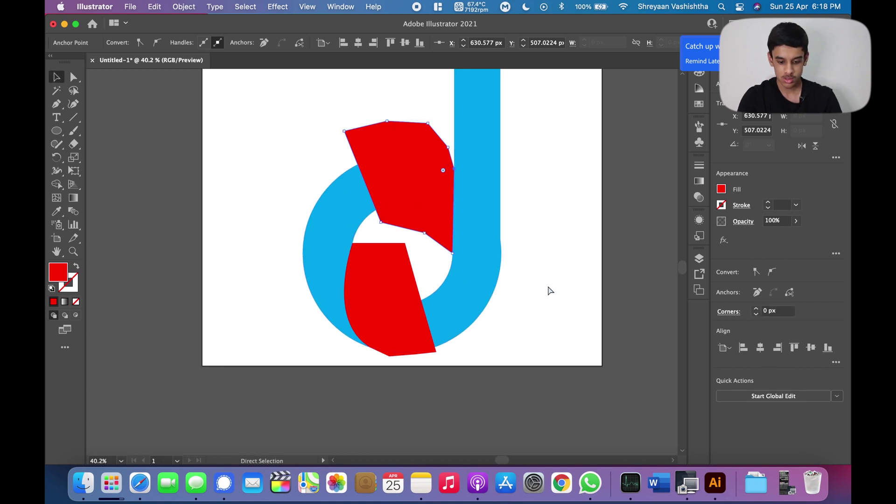
key("super+a")
key("v")
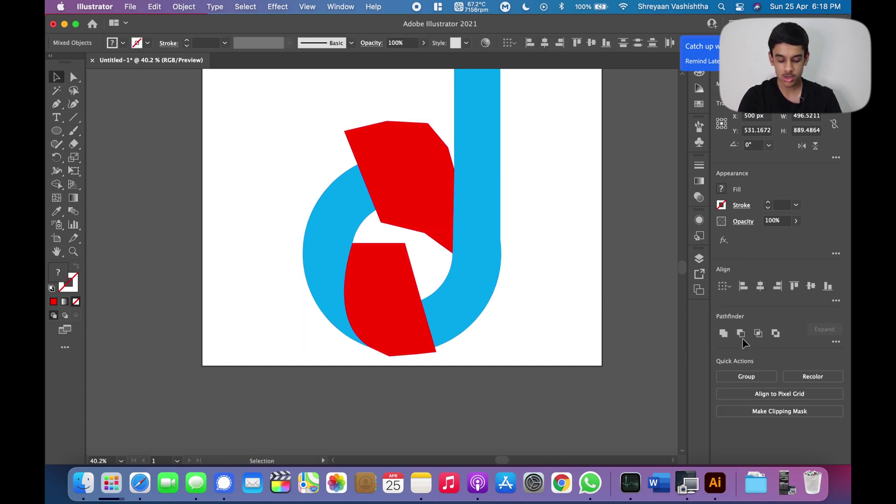
key("super+shift+a")
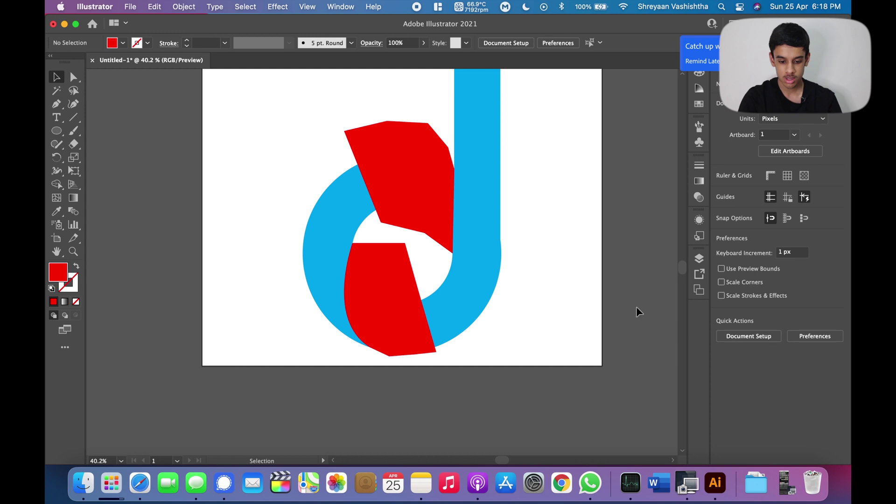
scroll(527, 291, "up", 3)
key("a")
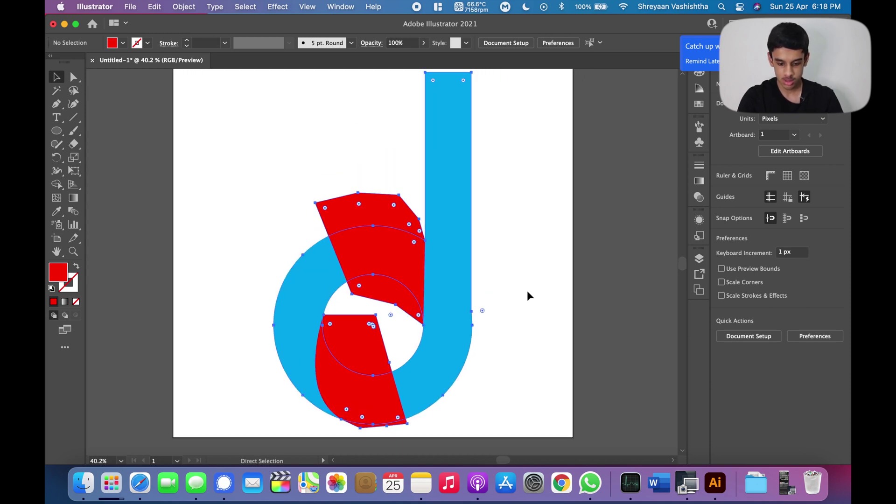
key("super+a")
key("v")
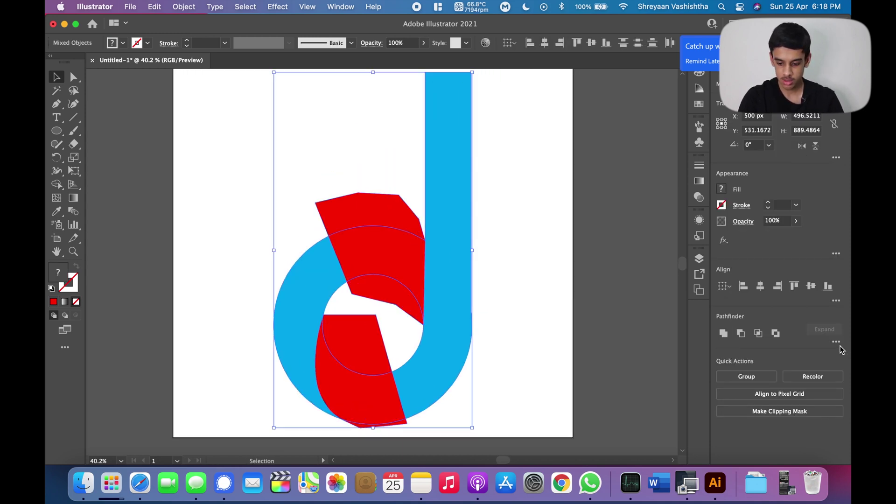
- Divide the artwork with Pathfinder, dismiss the no-results alerts, and select the resulting group
left_click(835, 343)
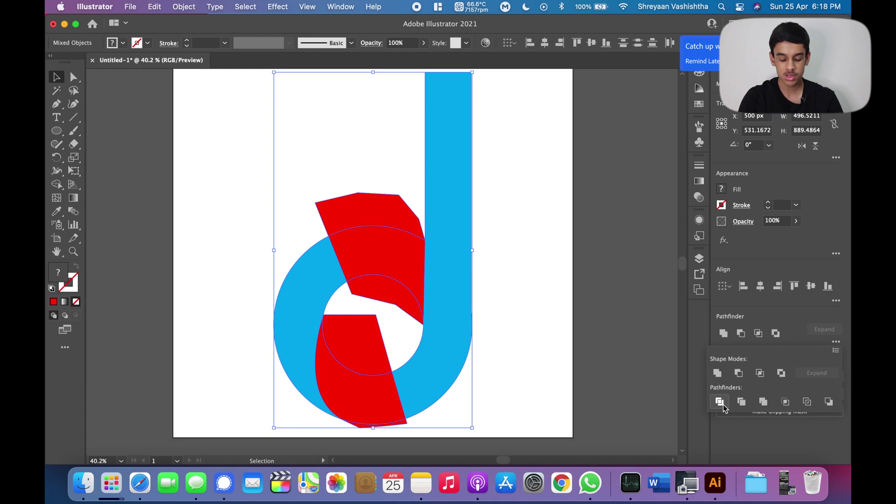
left_click(721, 403)
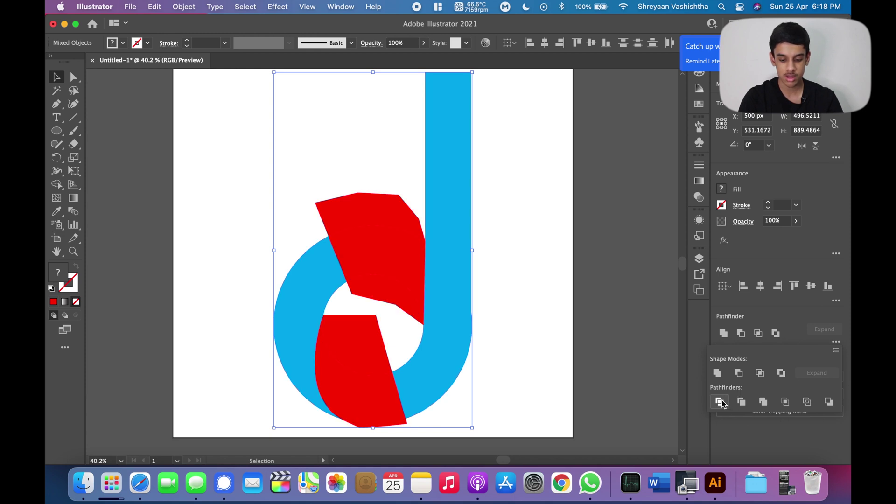
left_click(721, 403)
left_click(554, 263)
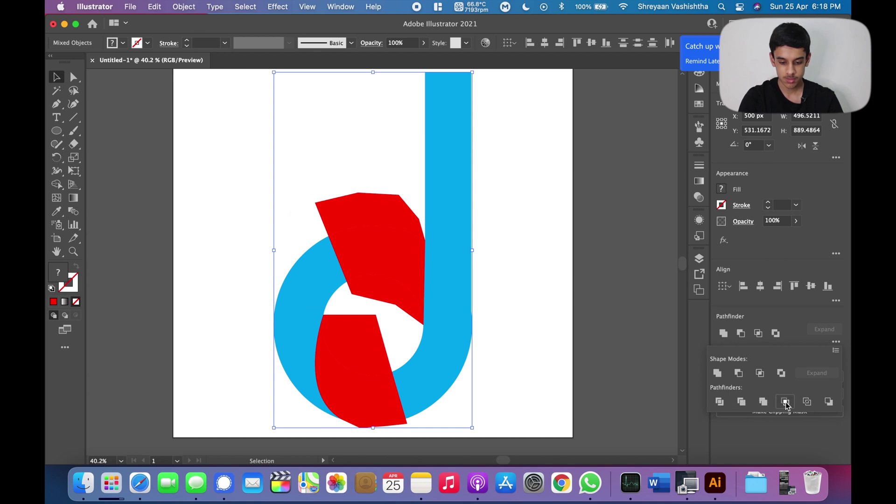
left_click(784, 403)
left_click(554, 263)
left_click(741, 333)
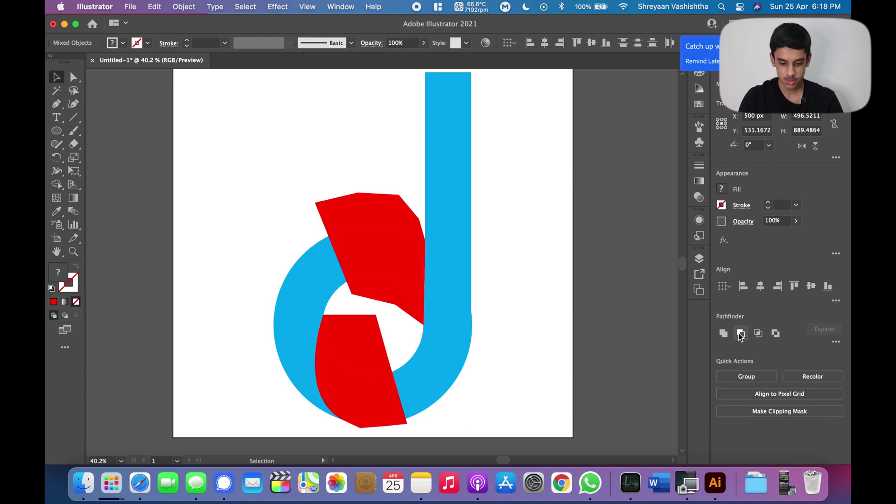
left_click(562, 267)
left_click(390, 214)
- Inside the group, delete the outer top red piece
double_click(383, 213)
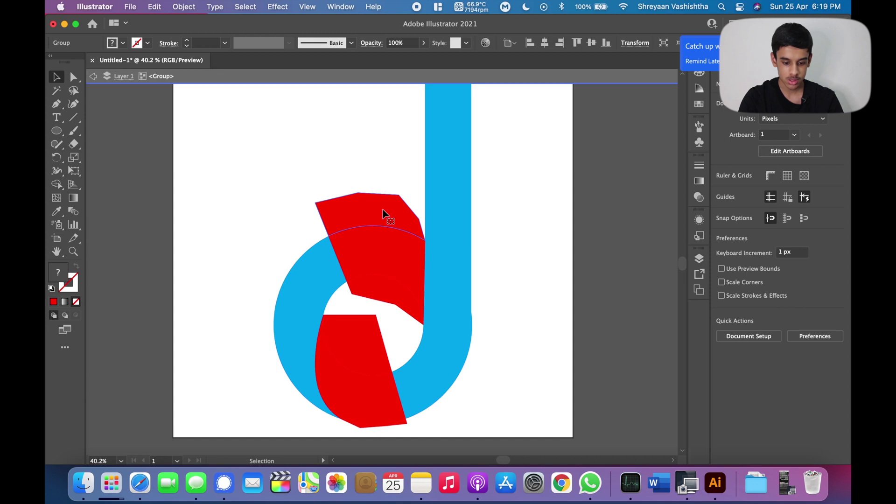
left_click(383, 213)
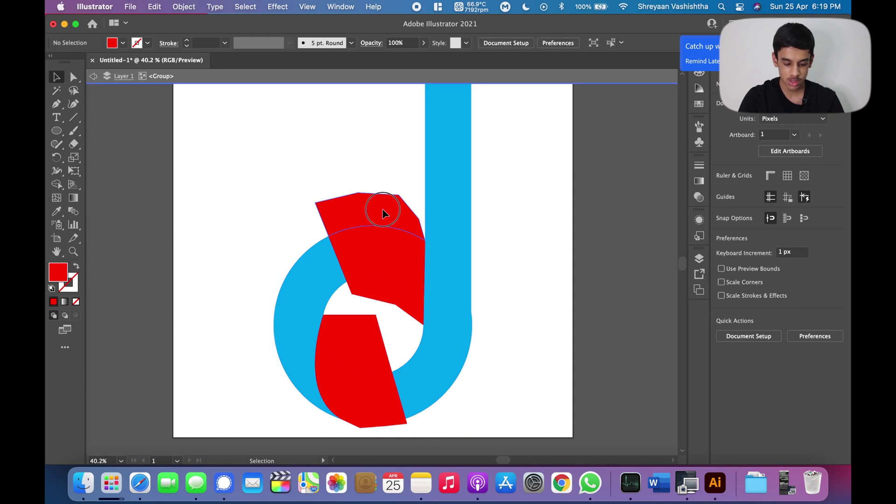
left_click_drag(383, 213, 390, 298)
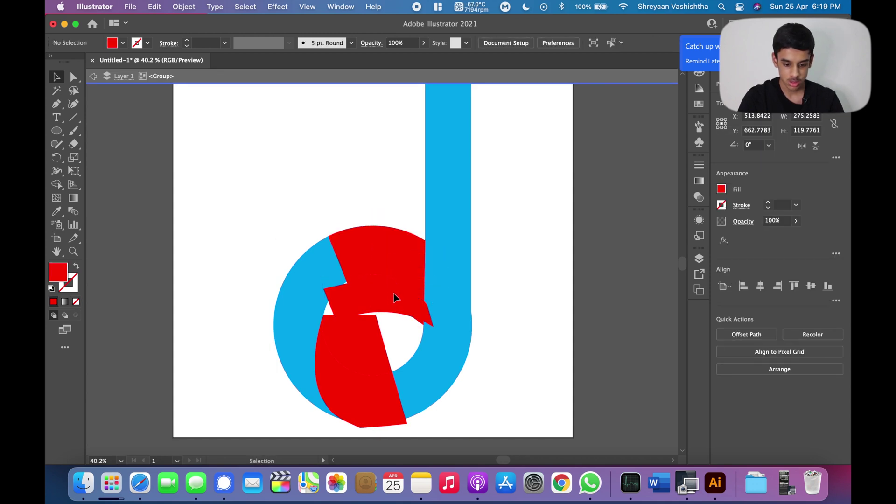
left_click(394, 297)
key("Delete")
- Delete the small red pieces left inside the ring's hole
left_click(391, 287)
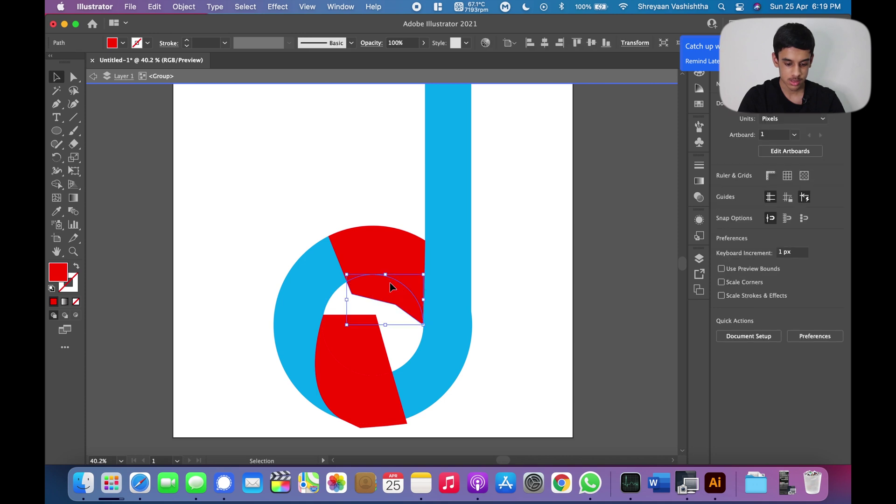
double_click(391, 287)
key("Delete")
double_click(371, 326)
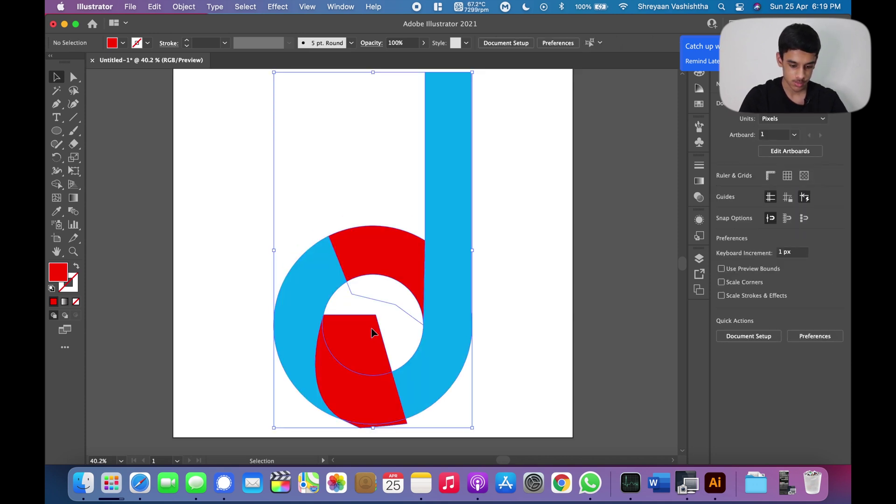
double_click(371, 338)
left_click(370, 344)
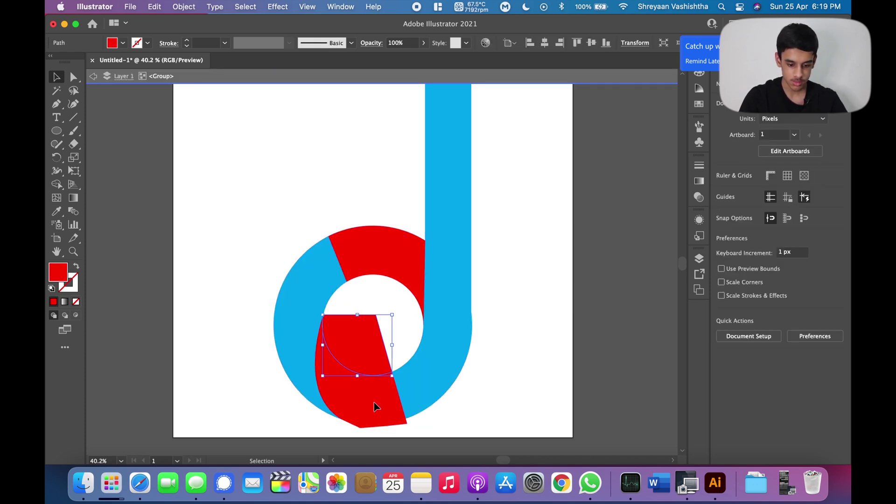
key("Delete")
- Delete the thin red sliver below the lower red band
scroll(371, 407, "up", 3)
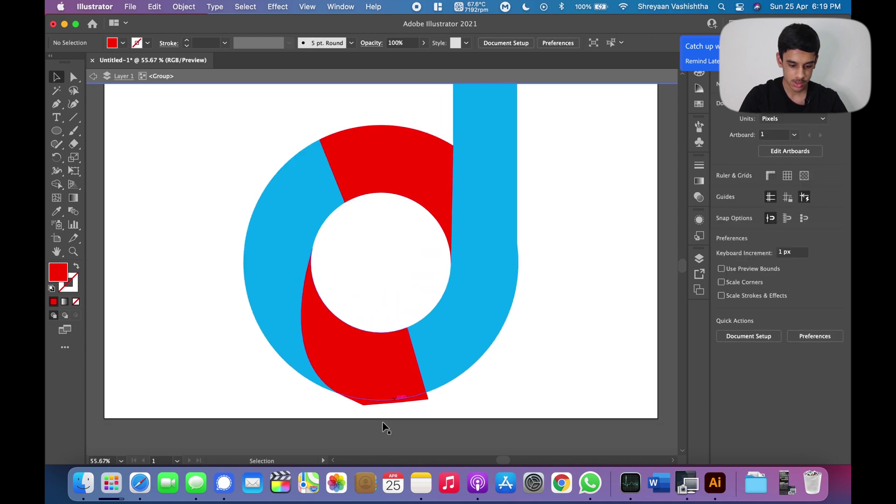
left_click(363, 401)
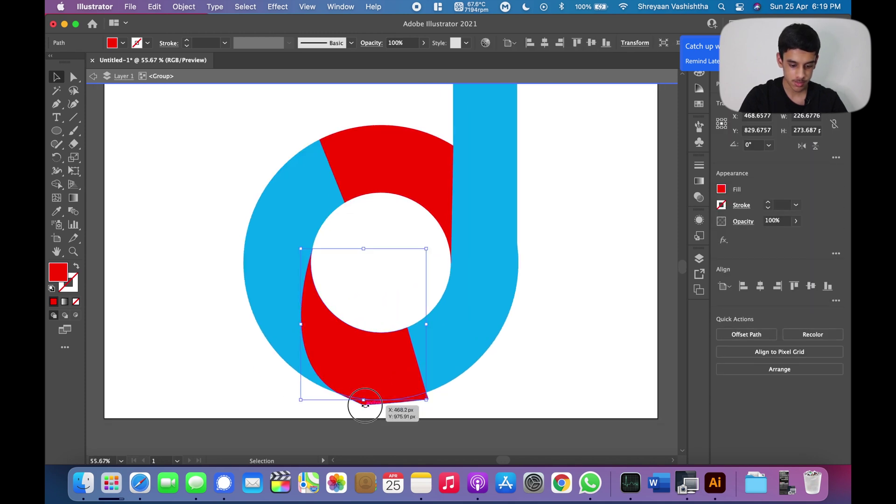
left_click(414, 410)
left_click(372, 403)
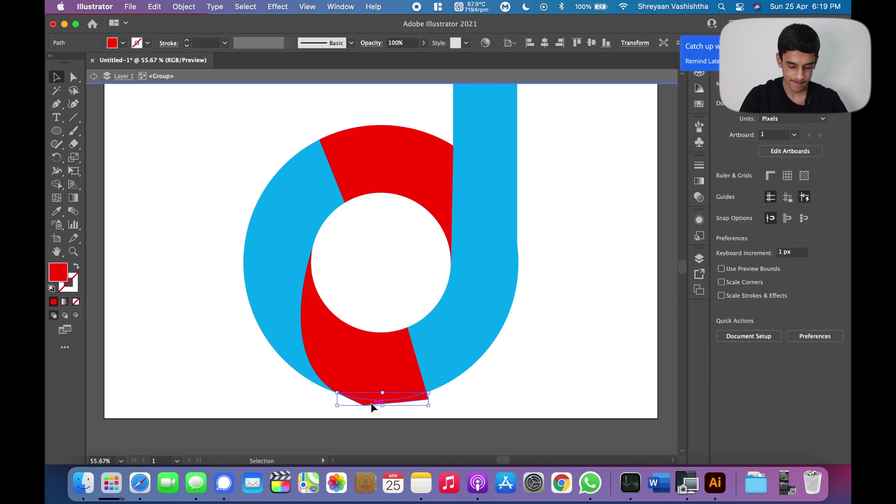
double_click(372, 405)
key("Delete")
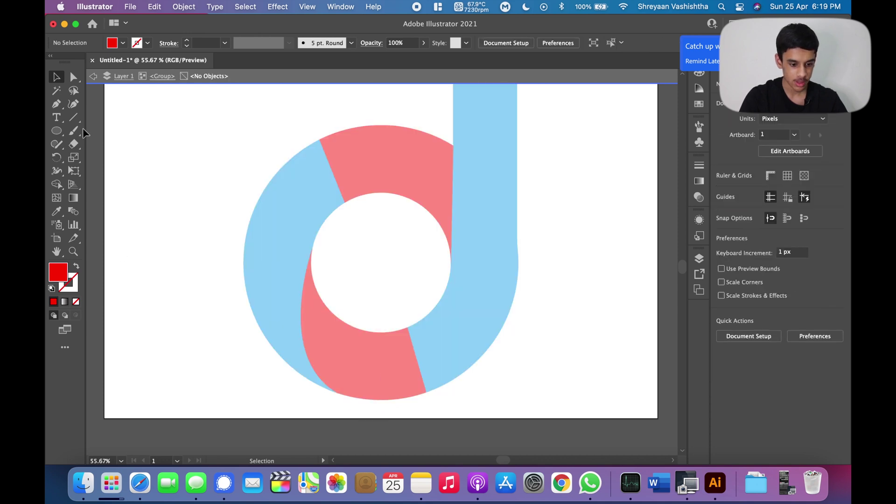
- Exit group editing to restore full colours and bring the d logo into view
left_click(92, 78)
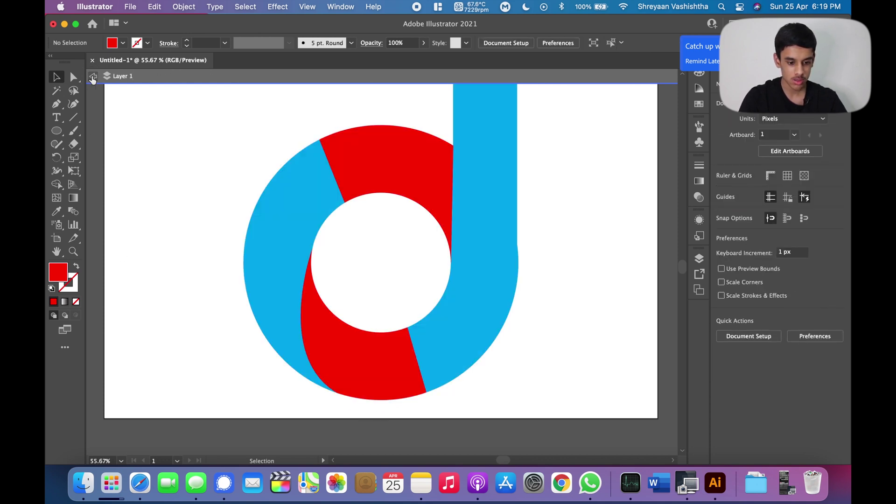
scroll(190, 140, "down", 5)
scroll(191, 138, "up", 2)
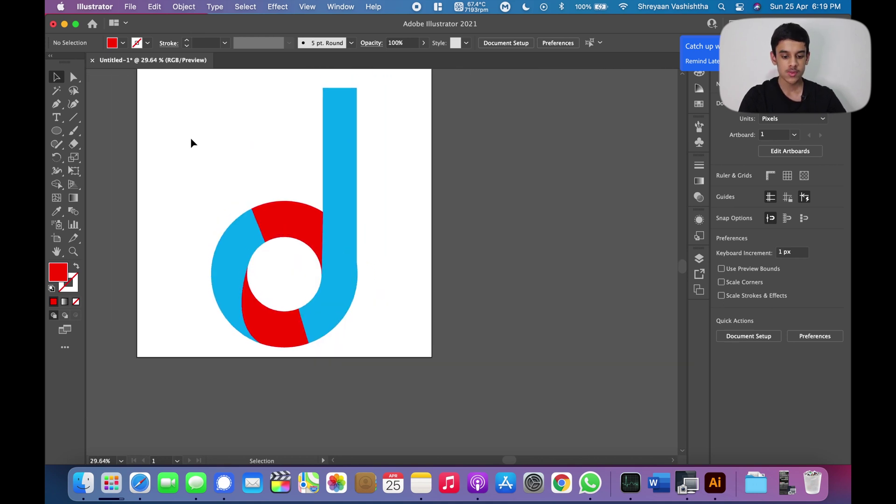
scroll(190, 138, "up", 2)
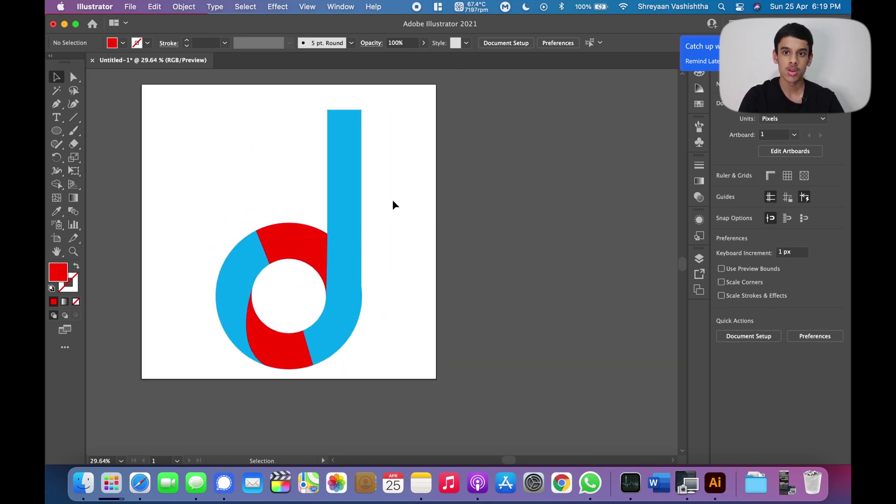
scroll(392, 204, "left", 1)
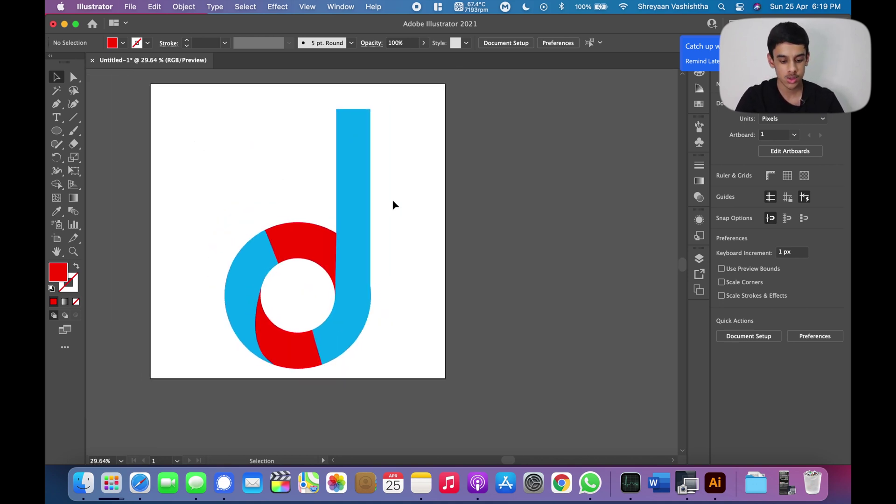
scroll(400, 188, "up", 1)
scroll(401, 188, "up", 1)
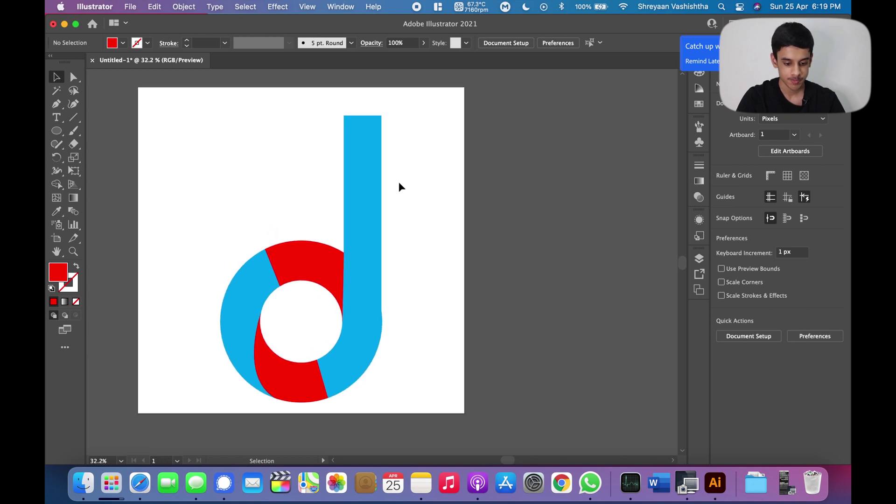
scroll(399, 186, "up", 1)
- Inside the logo group, drag the unfilled helper path down-left out of the ring's hole
left_click(311, 285)
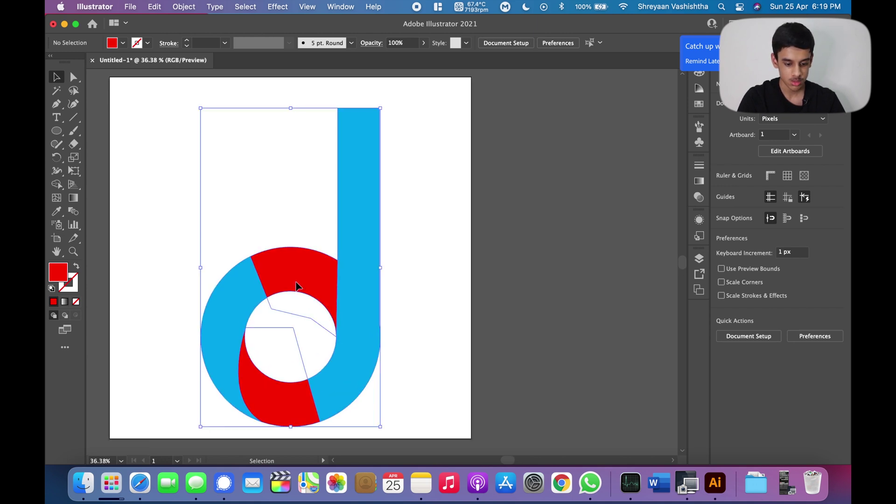
double_click(301, 316)
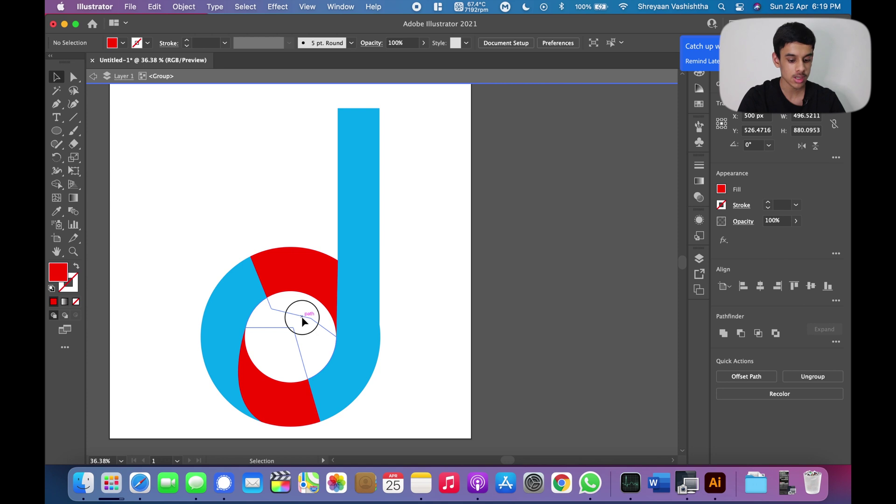
left_click_drag(301, 316, 272, 329)
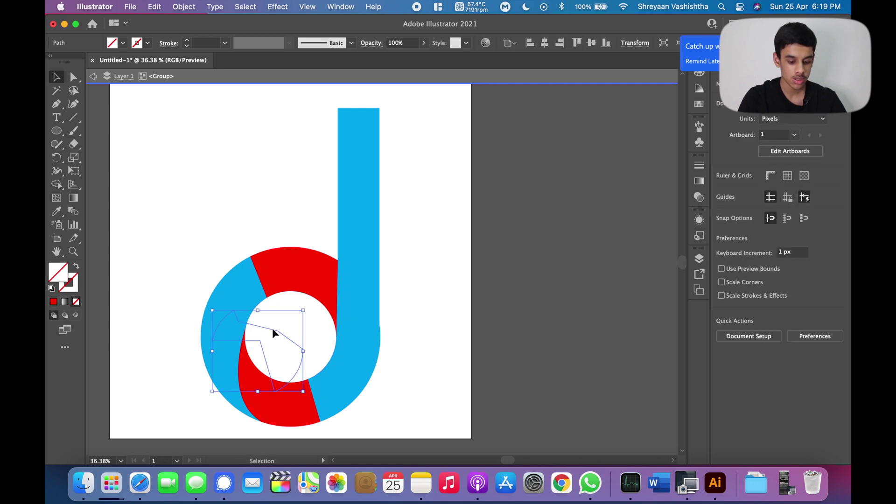
left_click(320, 318)
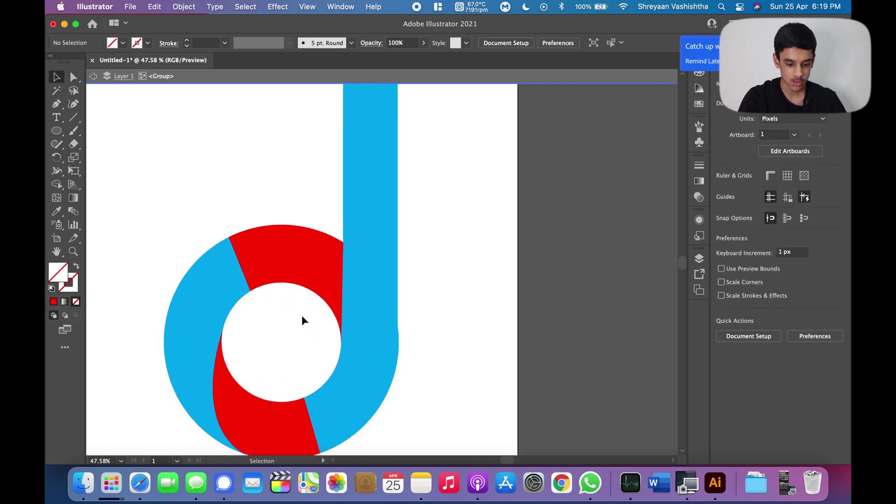
scroll(320, 319, "down", 3)
scroll(320, 319, "up", 2)
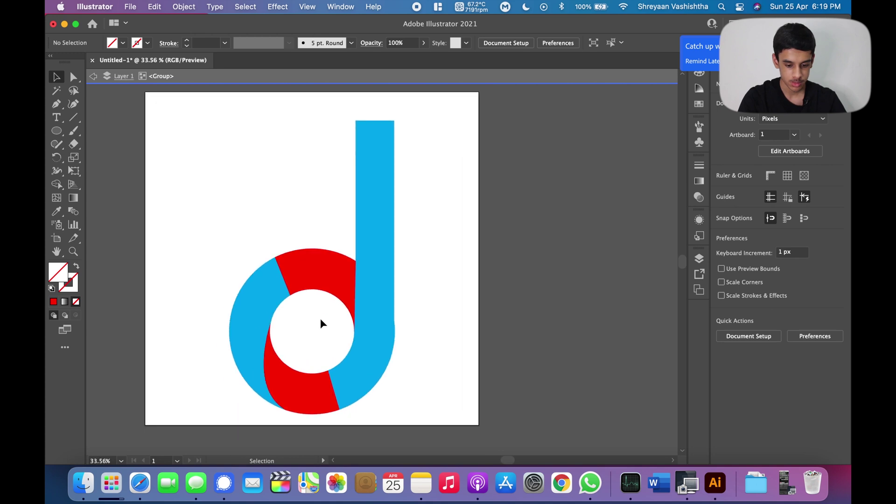
scroll(320, 319, "up", 2)
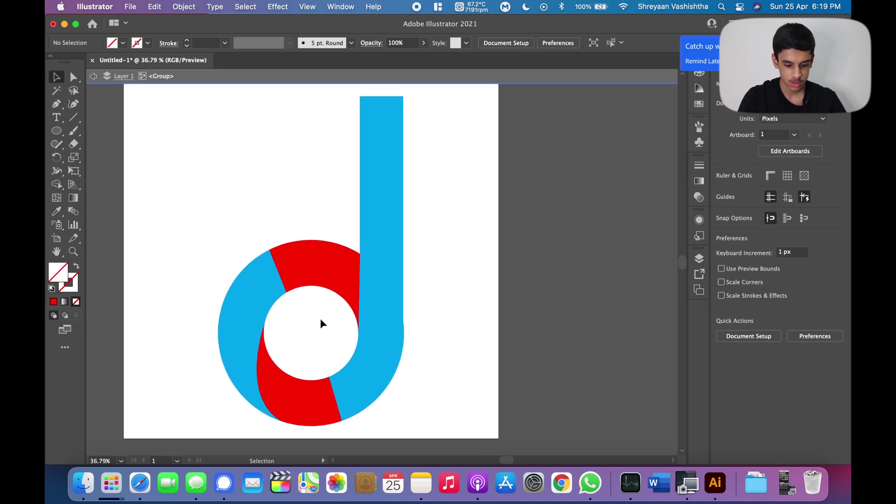
- Save the logo's cyan R=0 G=174 B=239 as a new global swatch
left_click(698, 103)
left_click(700, 46)
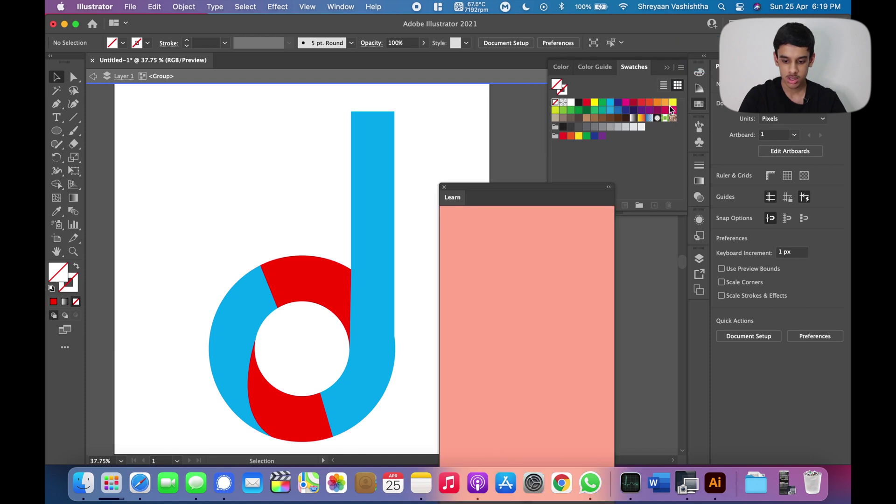
left_click(444, 187)
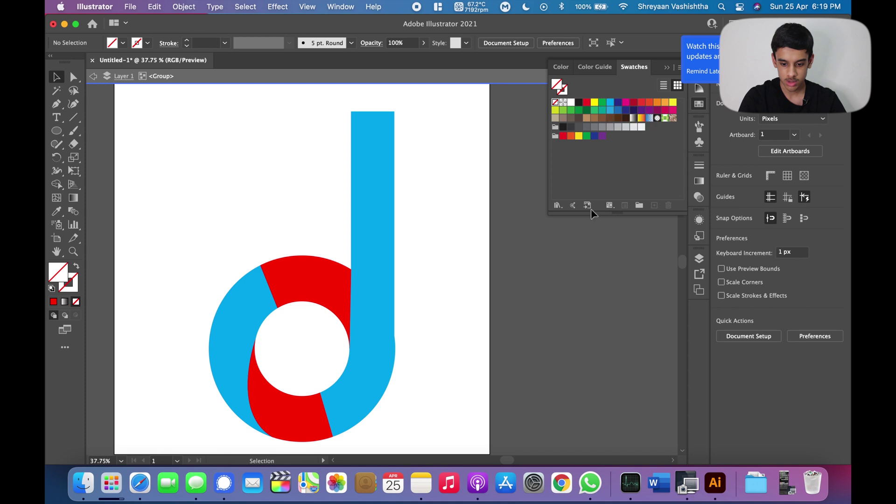
left_click(610, 103)
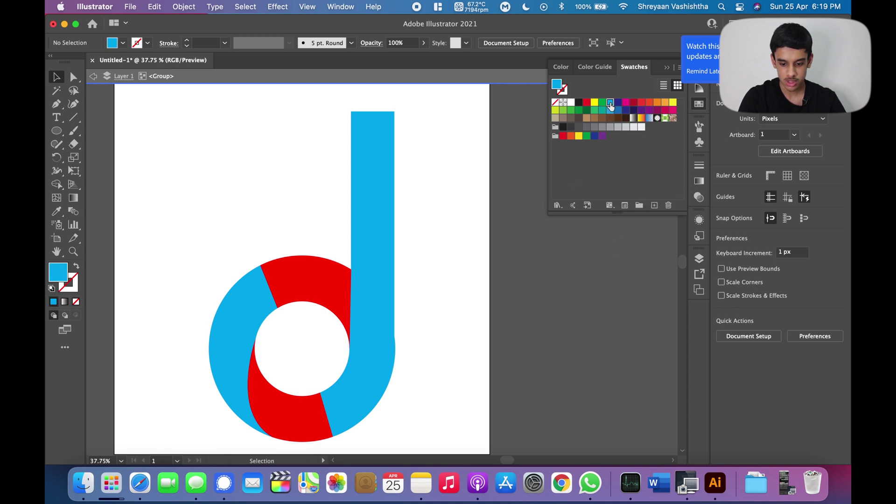
left_click(654, 205)
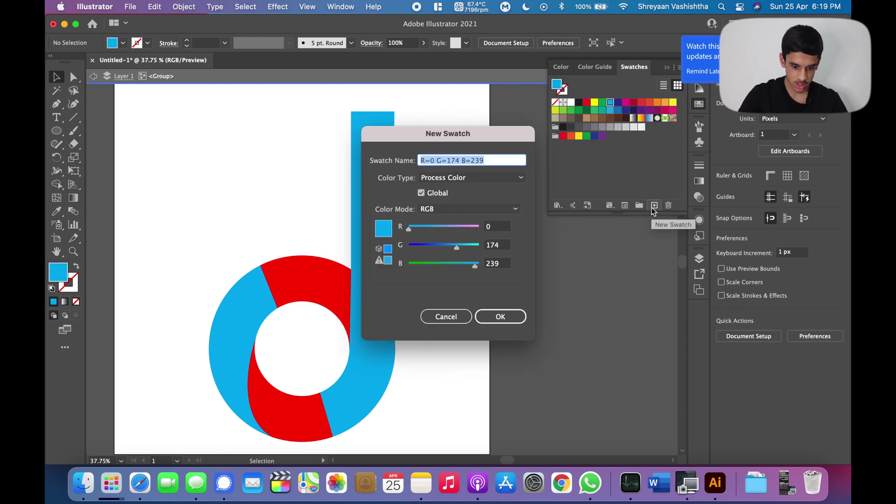
left_click(500, 318)
key("Return")
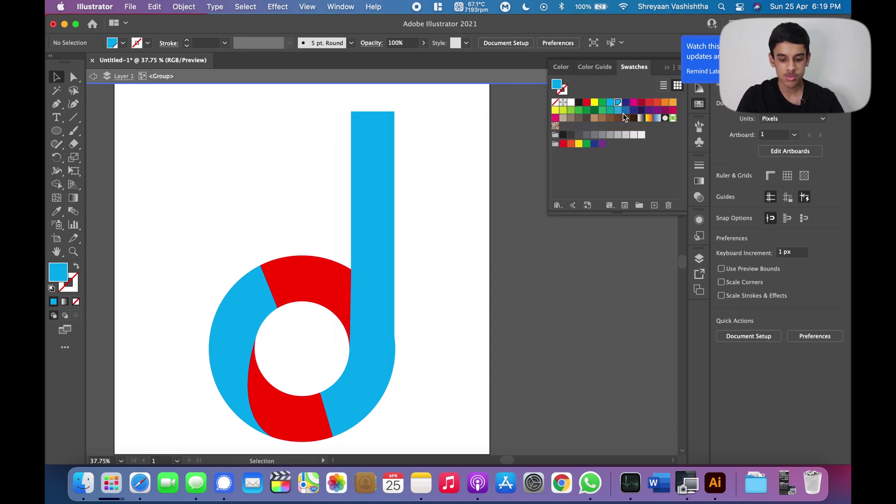
left_click(625, 142)
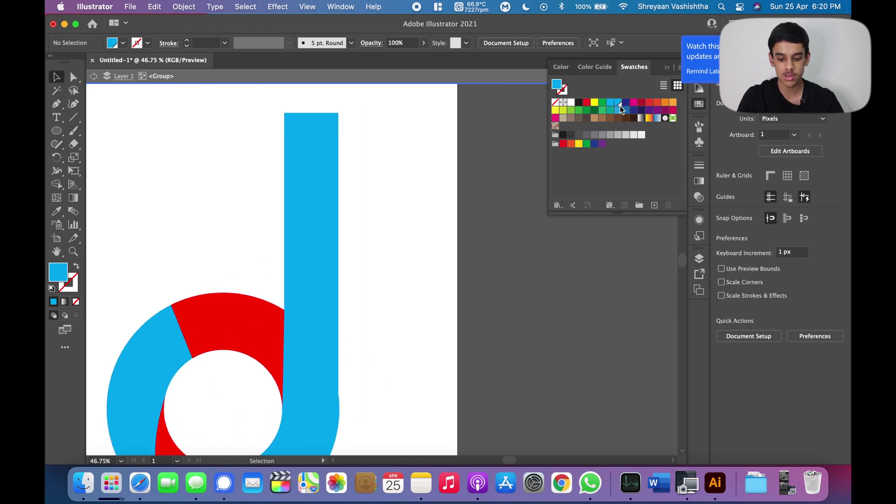
scroll(619, 105, "up", 2)
scroll(393, 230, "down", 2)
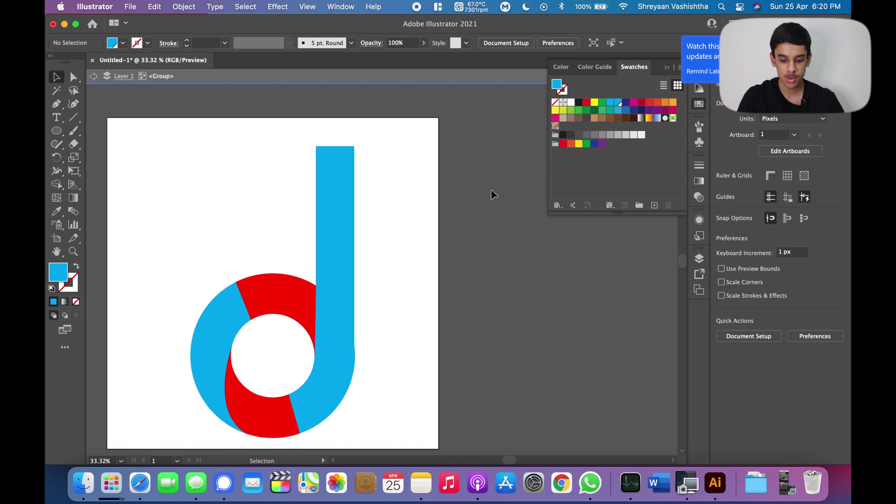
left_click(618, 103)
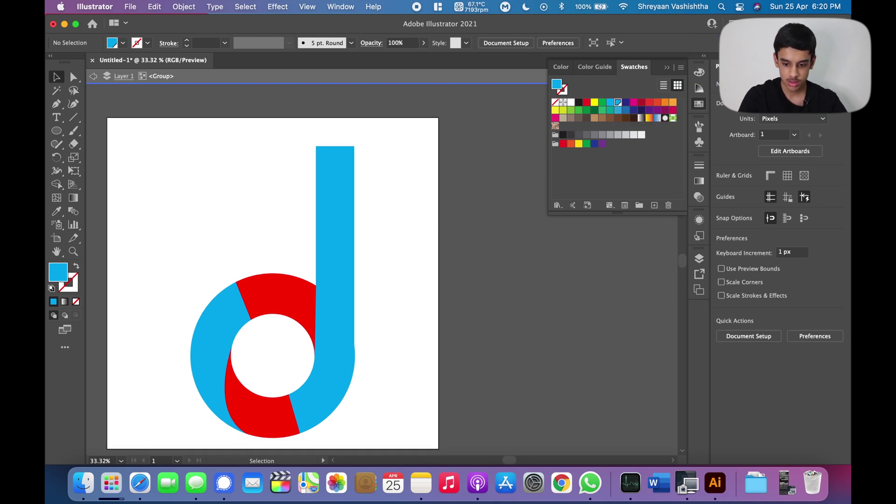
- Add a dark teal shade (R=0 G=87 B=120) as a swatch beside the cyan
left_click(699, 90)
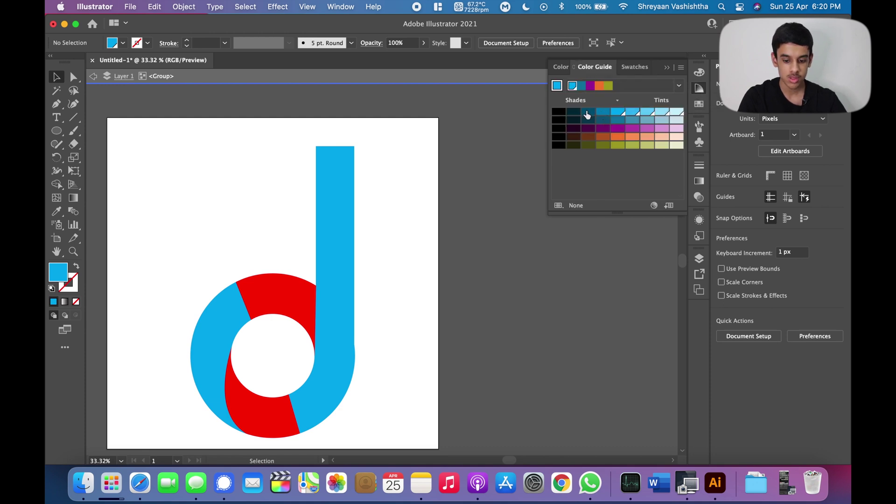
left_click(587, 113)
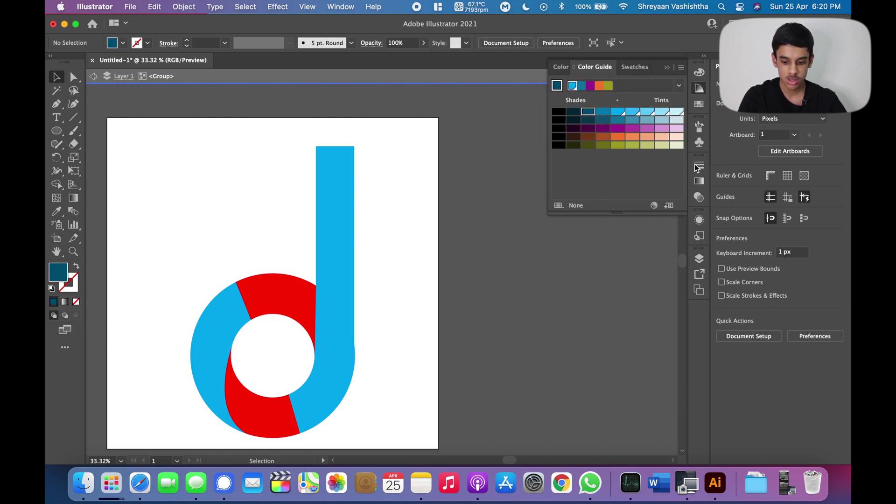
left_click(699, 103)
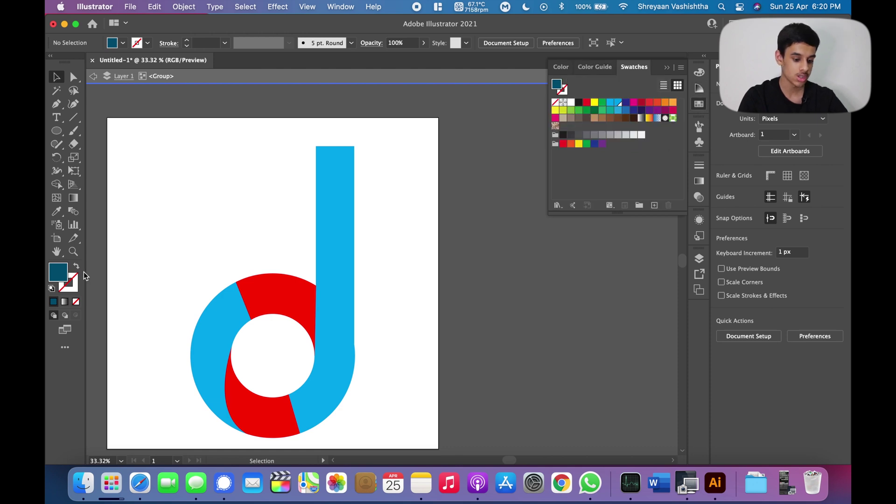
left_click(654, 206)
left_click(496, 320)
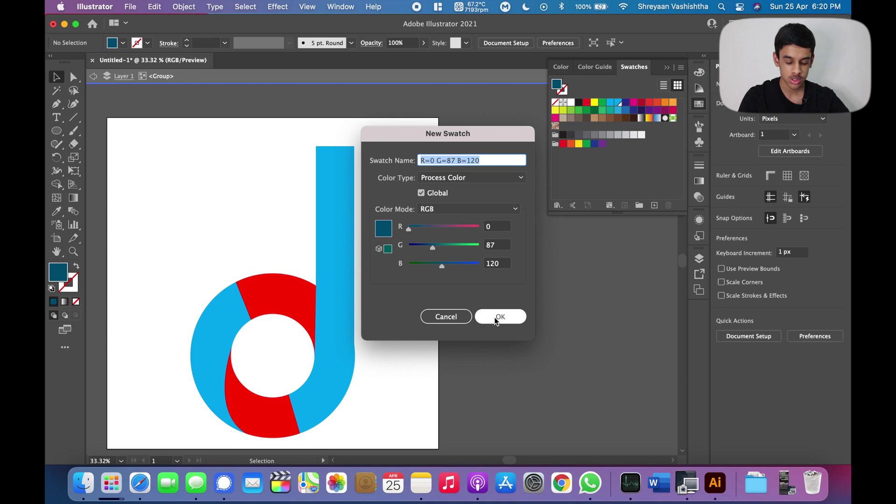
left_click(499, 317)
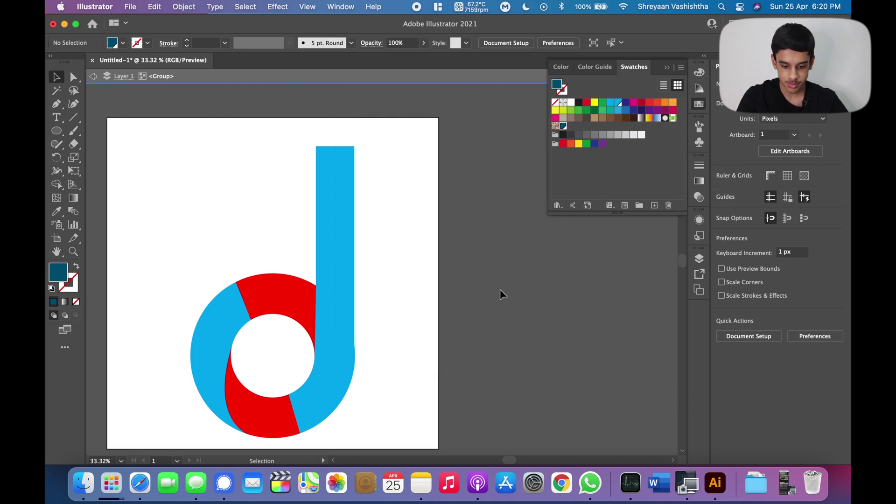
left_click_drag(562, 126, 617, 102)
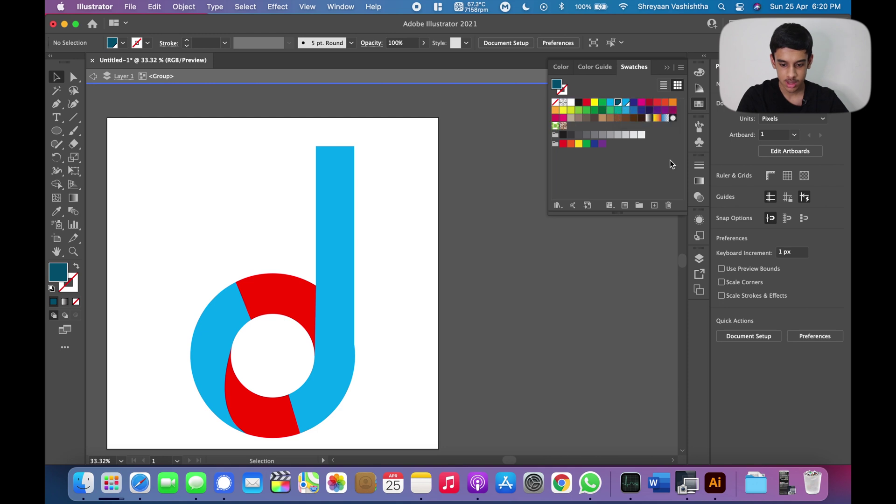
- Pick a lighter tint of the blue from Color Guide and save it as a swatch
left_click(626, 102)
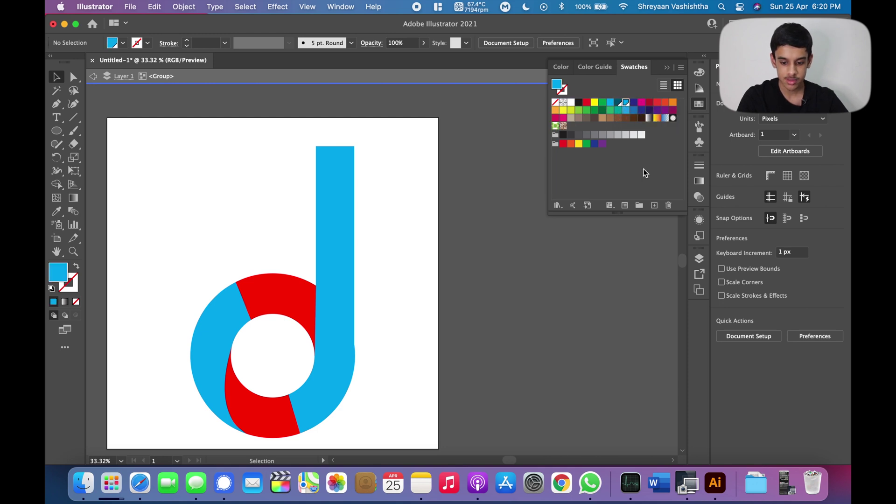
left_click(697, 90)
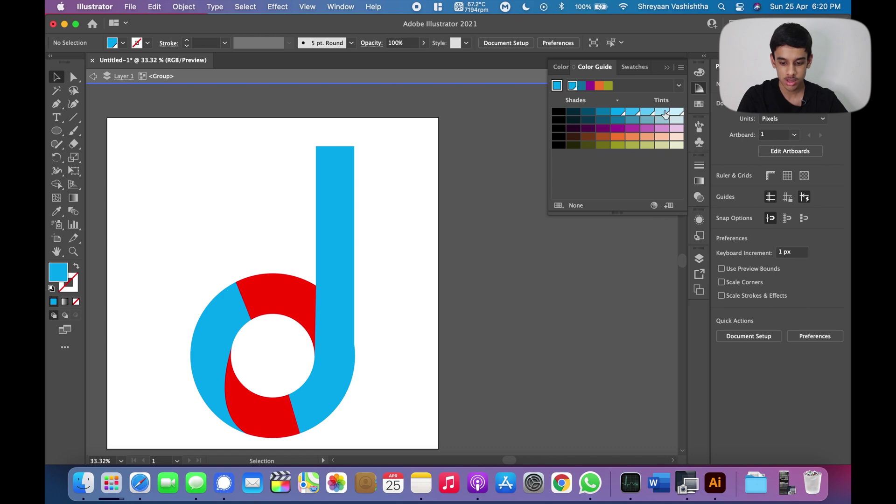
left_click(647, 112)
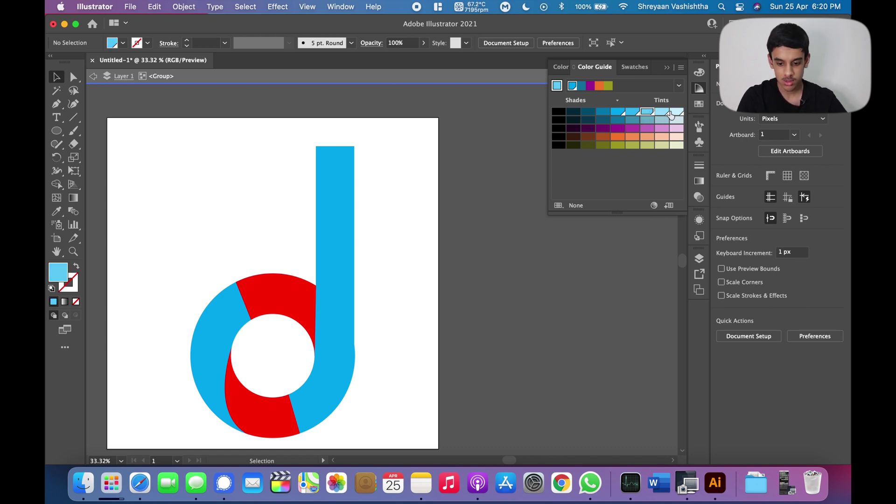
left_click(662, 113)
left_click(651, 114)
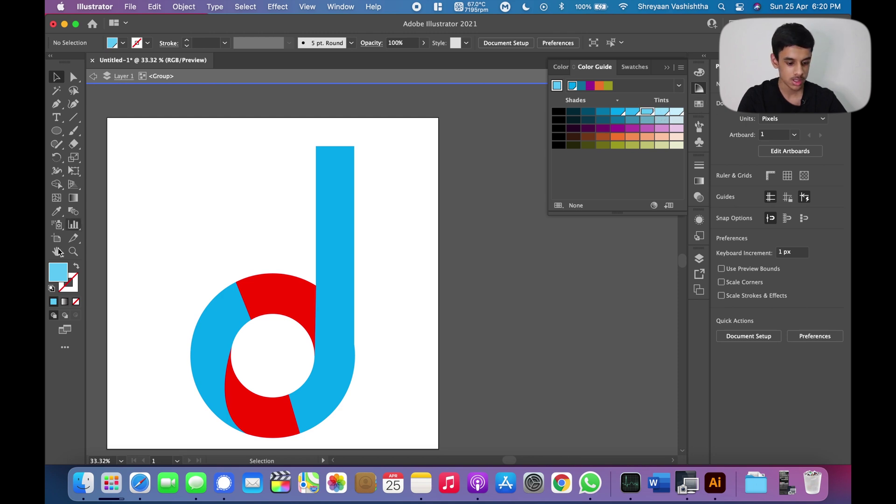
left_click(659, 113)
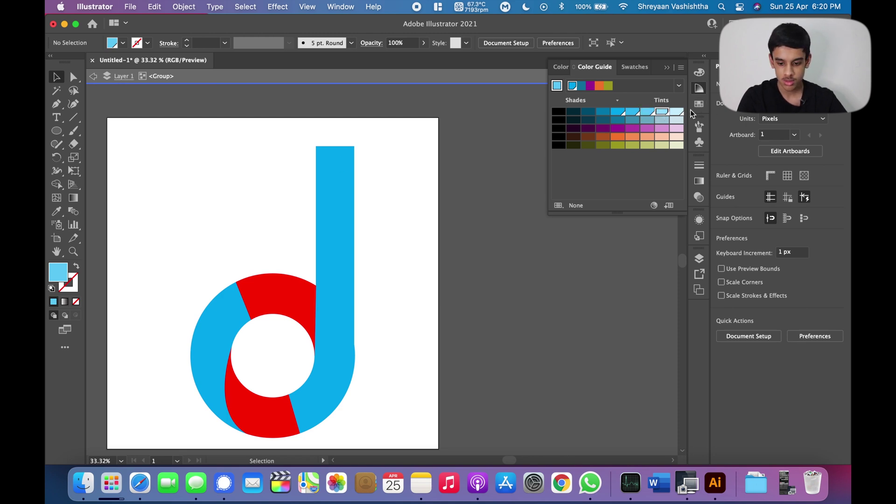
left_click(699, 104)
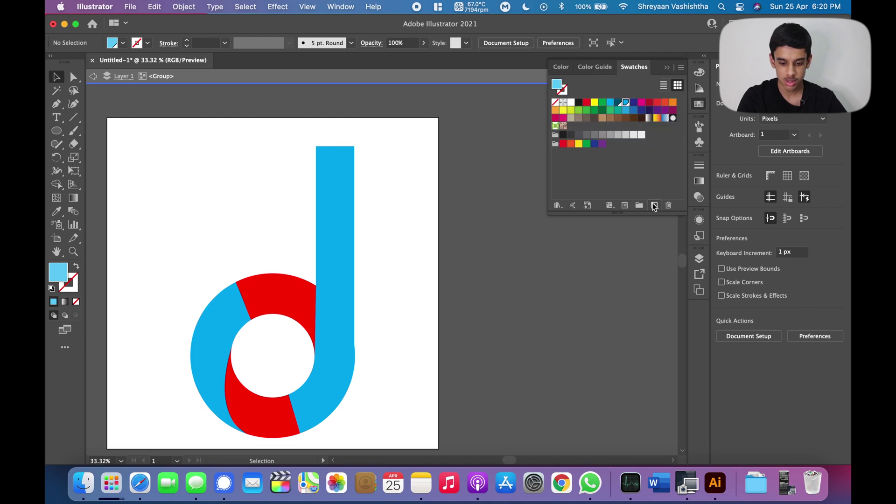
left_click(654, 206)
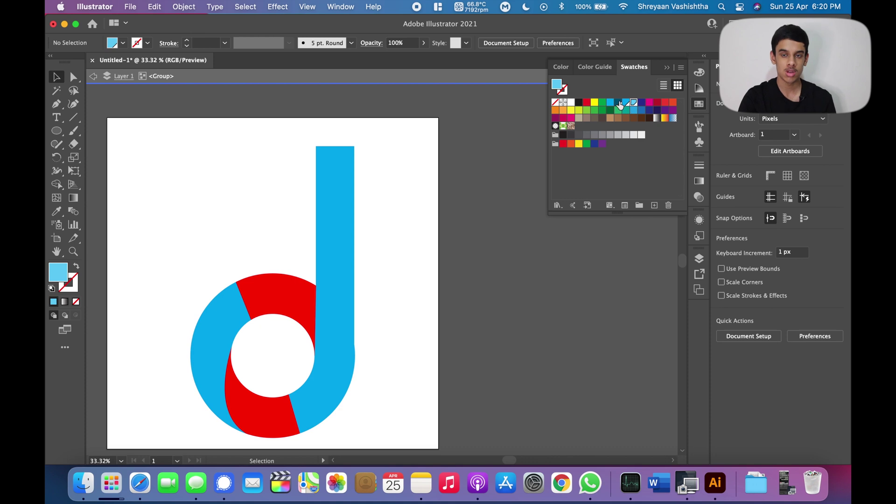
- Give the red upper ring arc a gradient fill with a cyan left stop
left_click(292, 289)
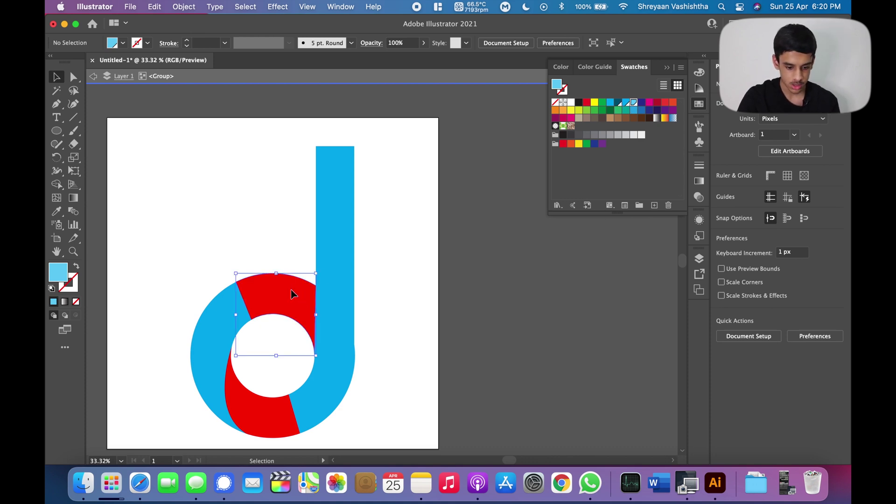
left_click(699, 182)
left_click(563, 181)
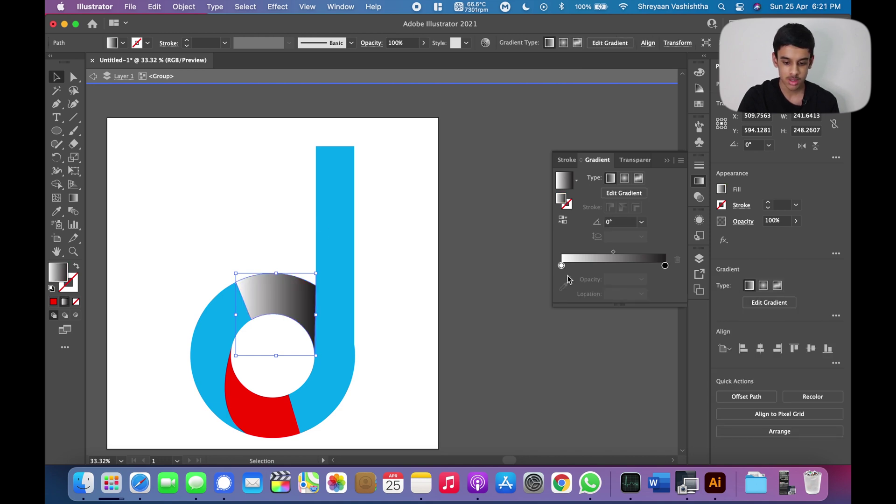
left_click(558, 267)
double_click(559, 267)
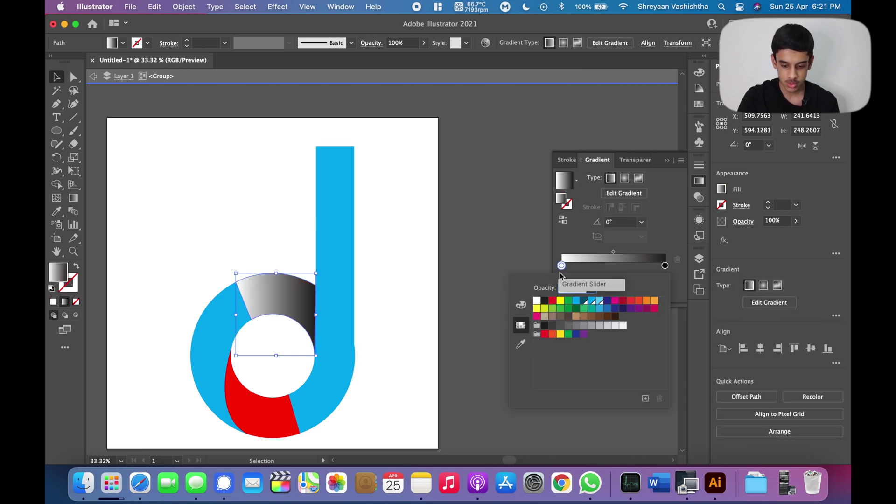
left_click(591, 302)
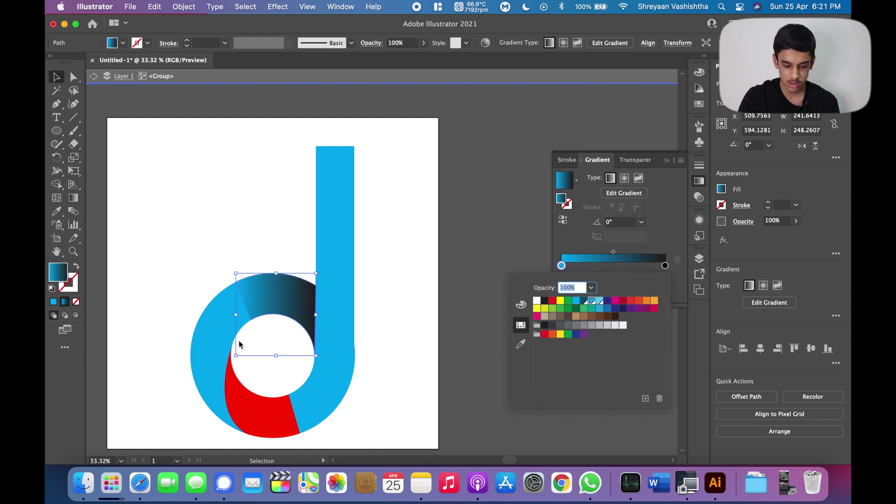
- Set the gradient's right stop to a teal-blue swatch, then reselect the top segment
left_click(665, 266)
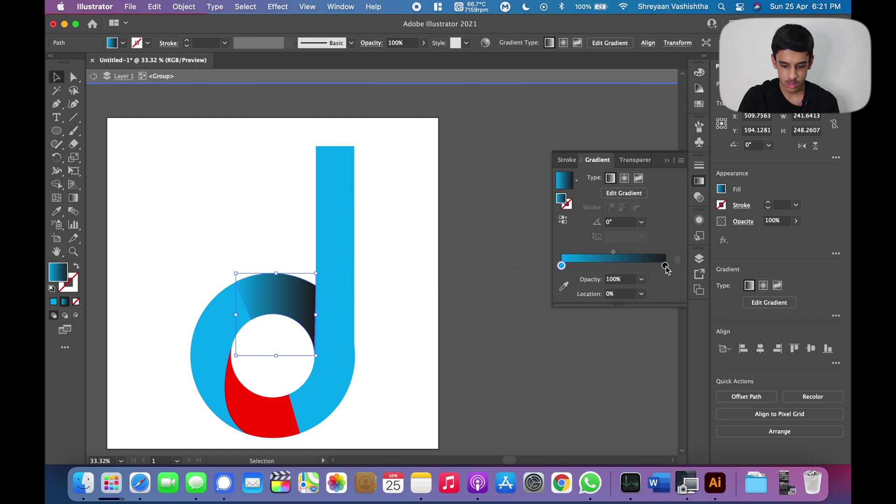
left_click(664, 266)
double_click(665, 265)
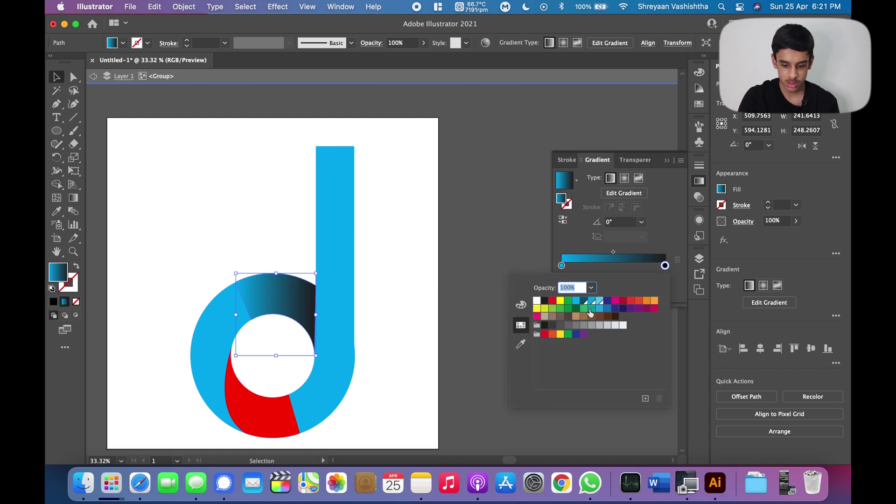
left_click(585, 301)
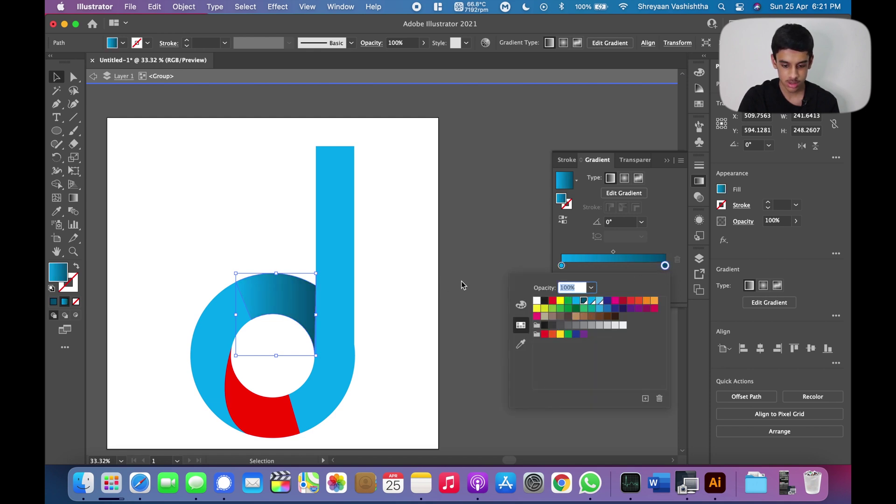
left_click(442, 248)
left_click(383, 306)
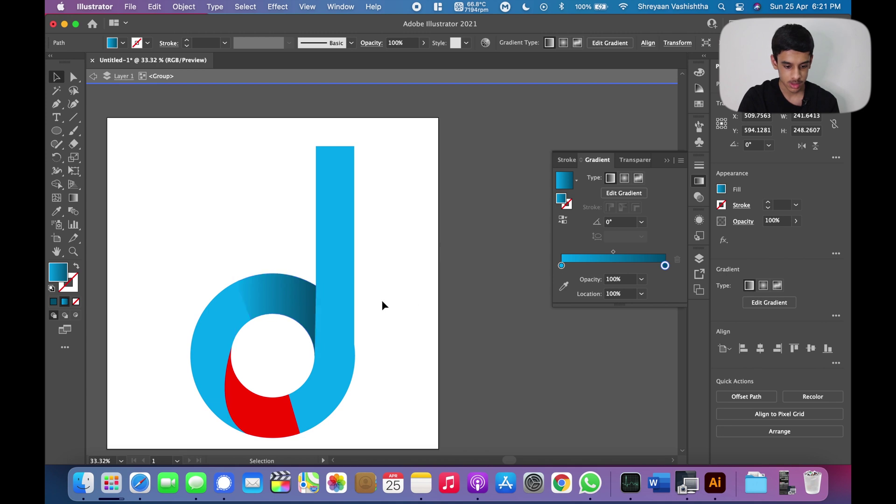
scroll(260, 260, "down", 2)
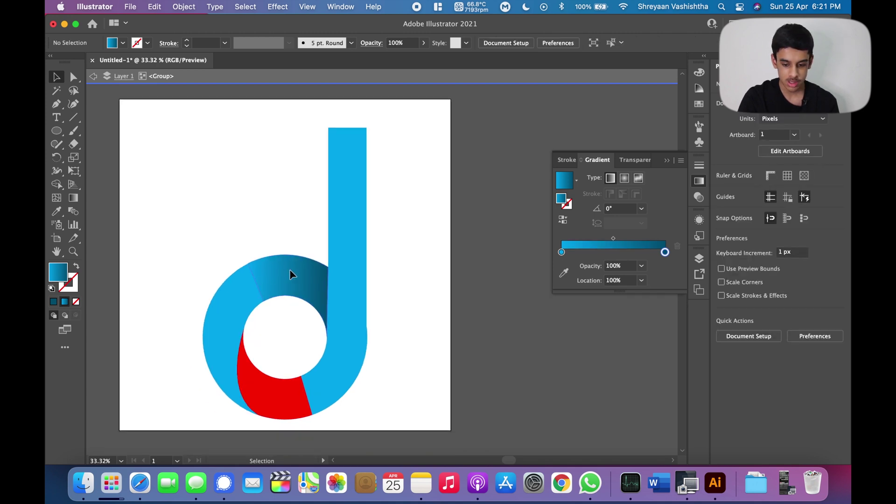
left_click(294, 274)
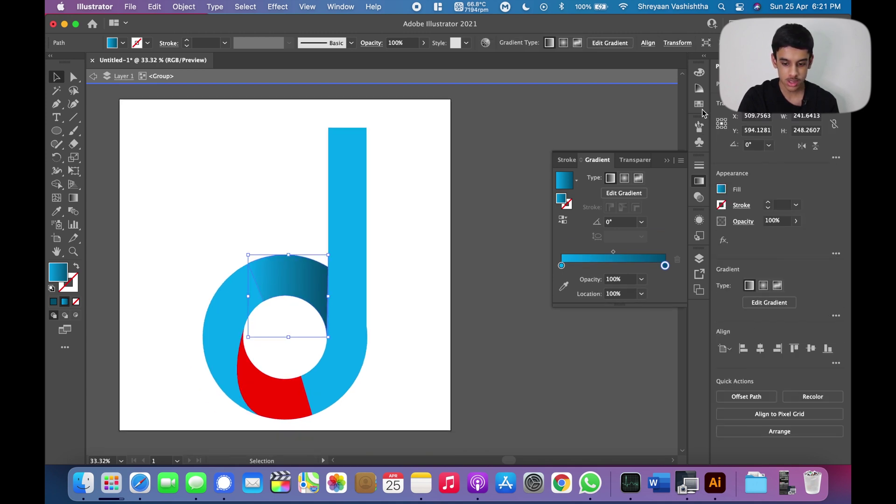
left_click(698, 105)
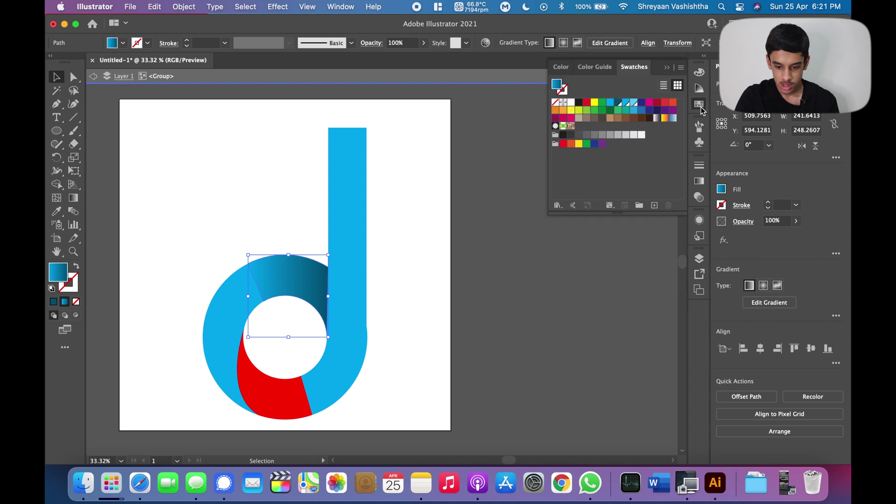
- Try a solid cyan fill on the top segment, then a brighter cyan 00C3FF
left_click(626, 104)
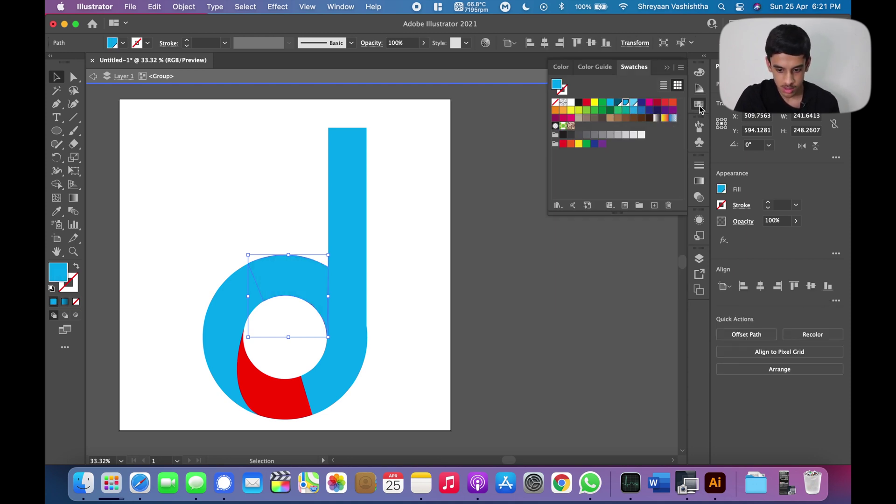
left_click(701, 88)
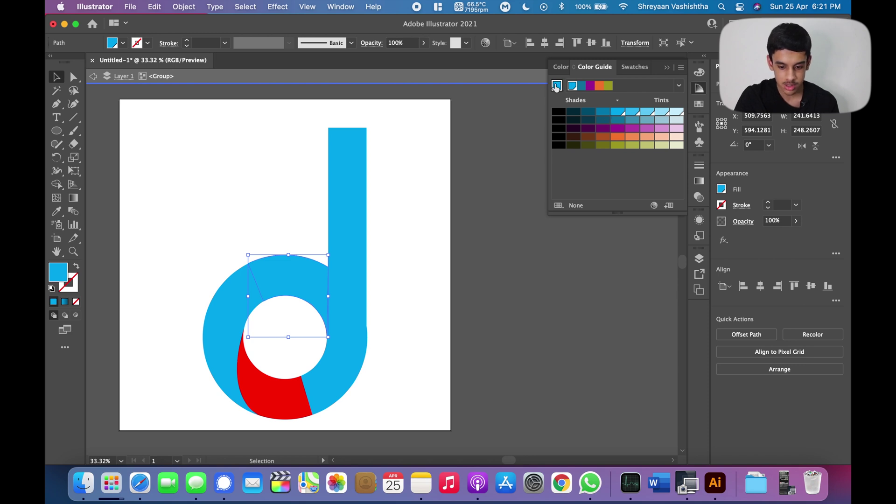
double_click(55, 275)
left_click_drag(440, 184, 440, 170)
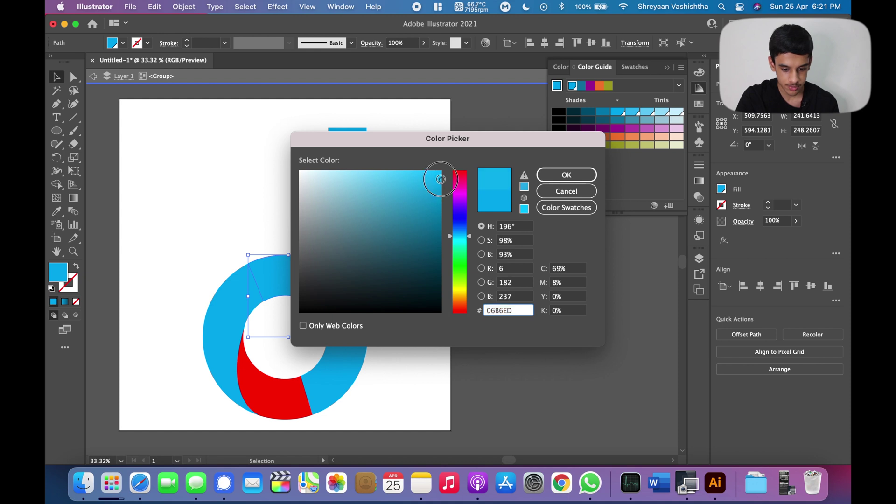
left_click(568, 176)
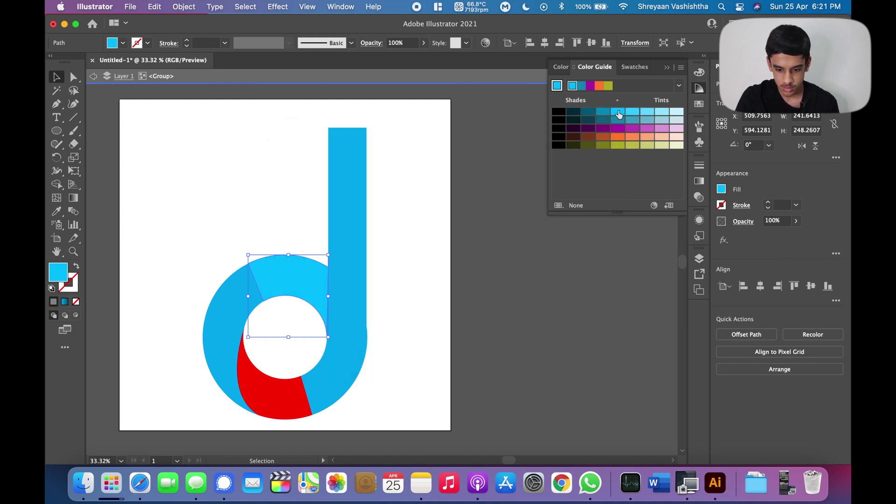
- Try dark teal shades and blue 2344FF, settling on the dark navy CMYK Blue swatch
left_click(587, 114)
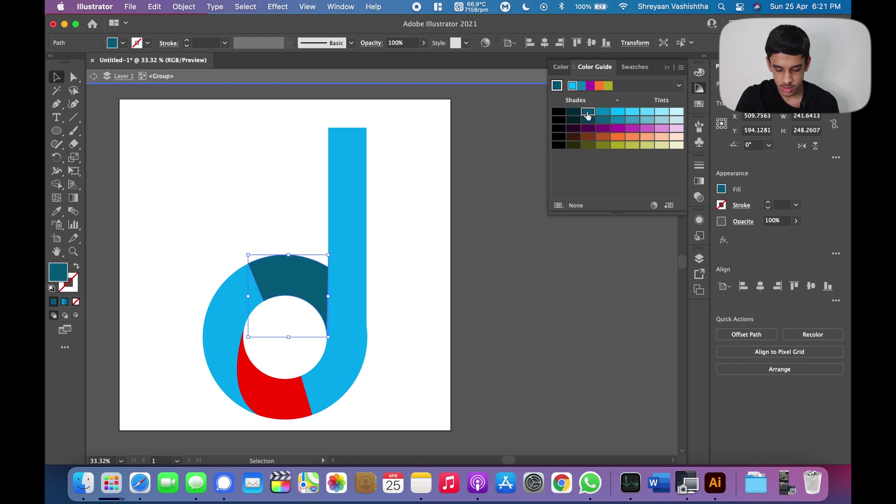
left_click(576, 113)
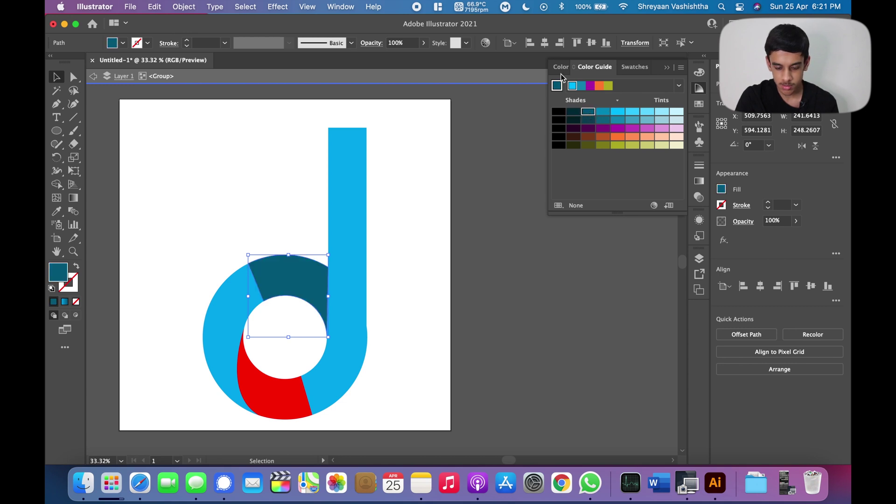
left_click(559, 68)
left_click(636, 134)
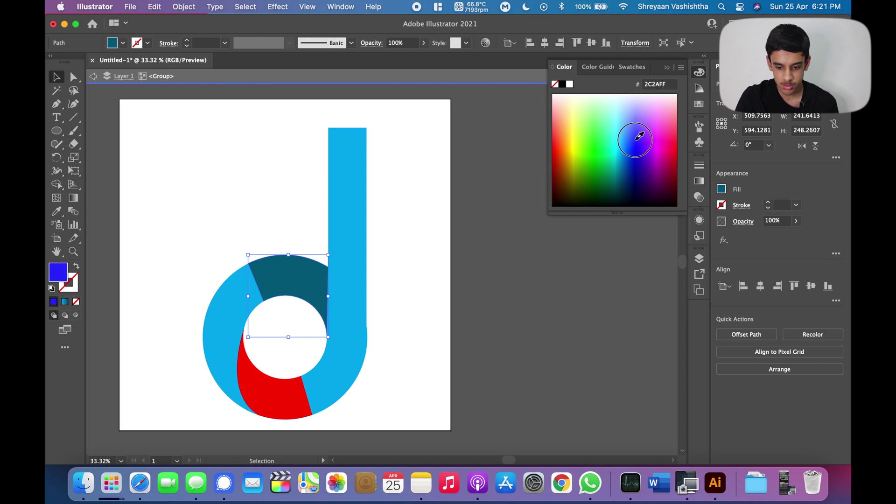
left_click(635, 137)
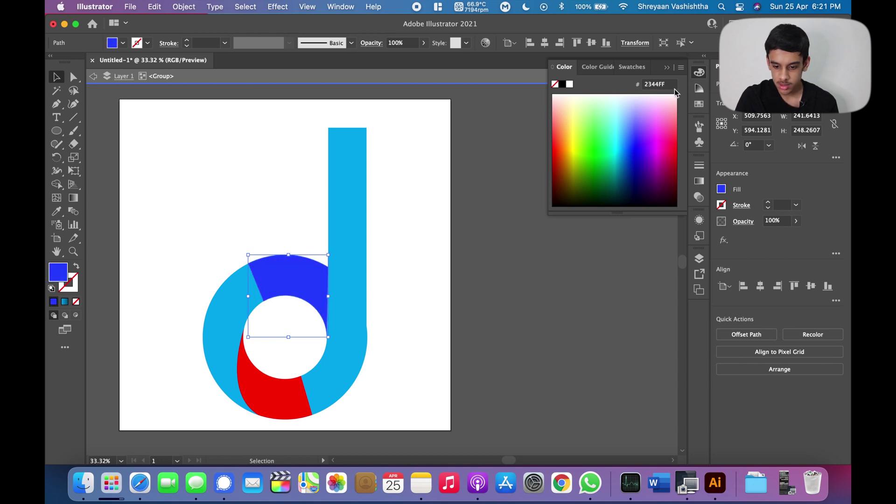
left_click(698, 105)
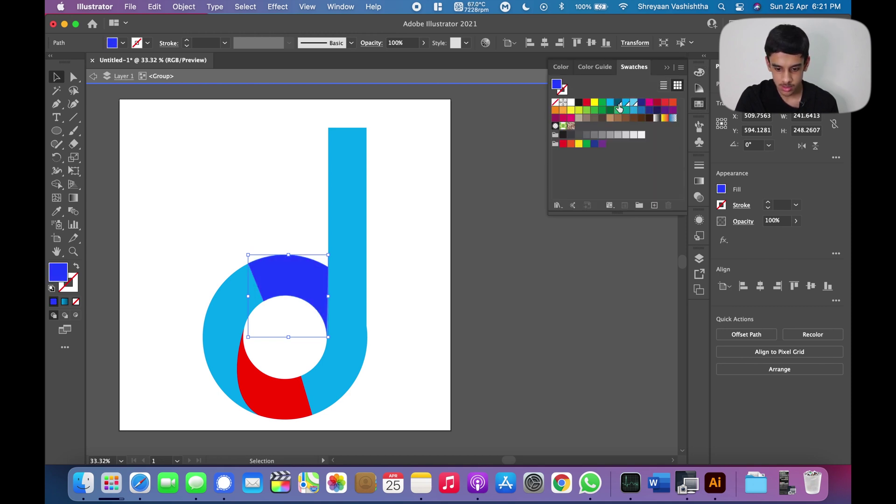
left_click(642, 102)
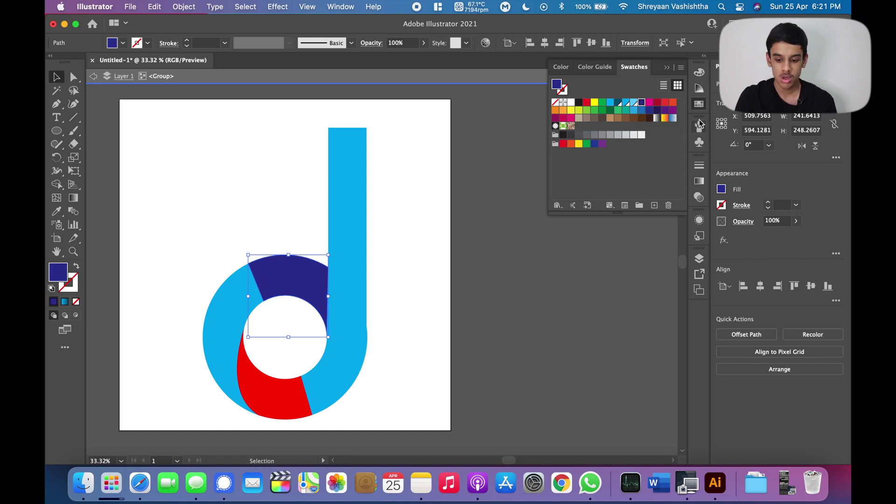
left_click(699, 182)
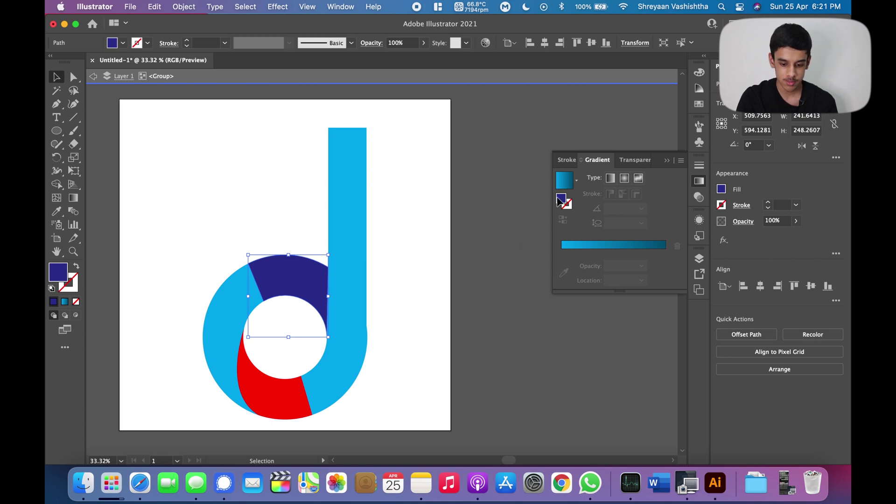
- Apply the blue gradient to the top segment with a dark blue right stop
left_click(569, 181)
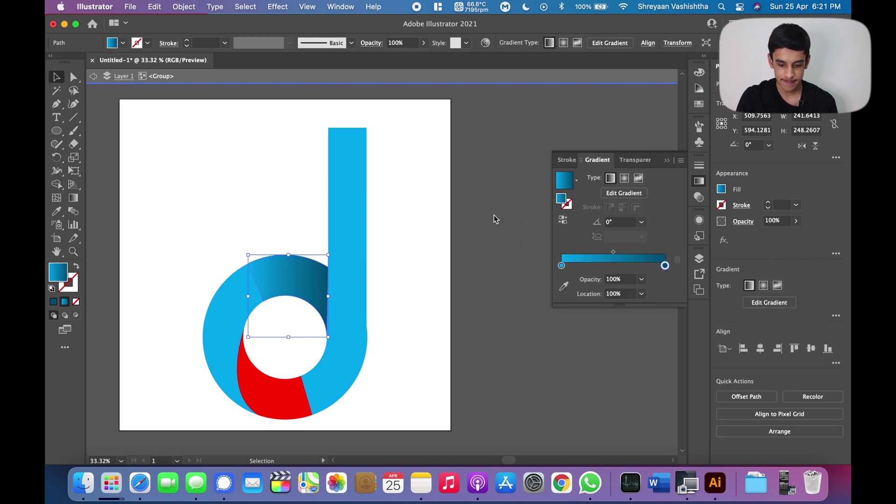
double_click(665, 266)
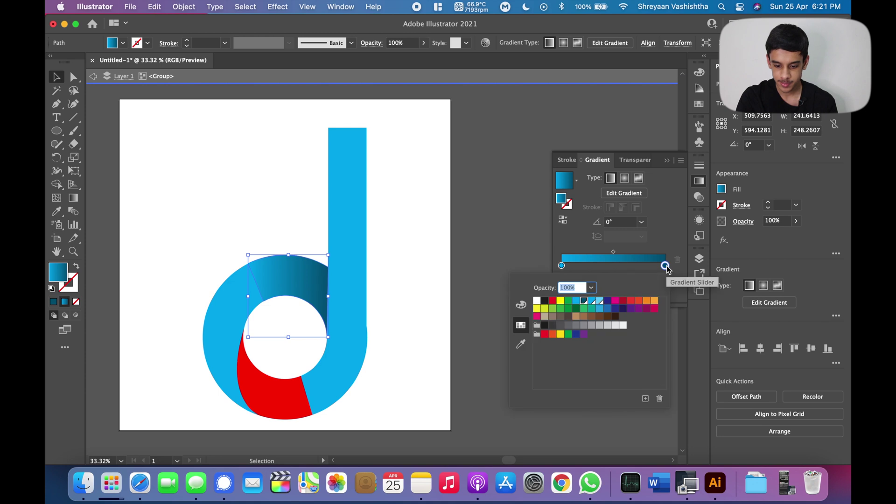
left_click(606, 301)
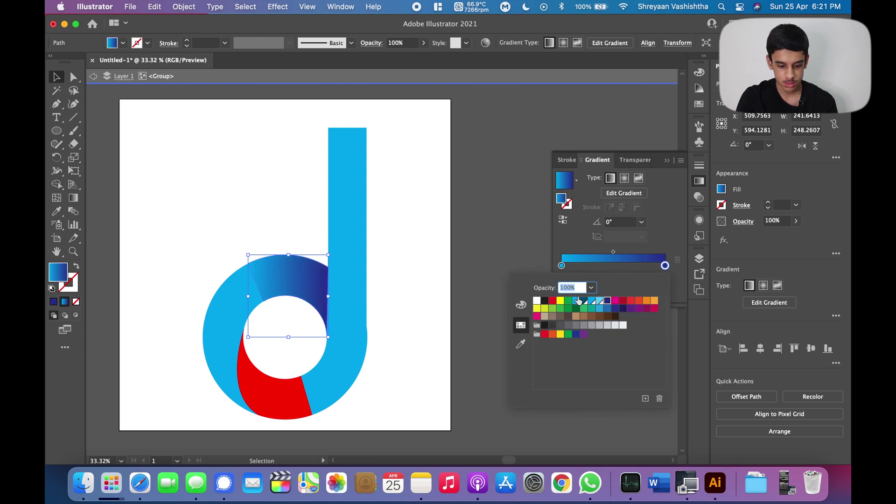
left_click(613, 254)
left_click_drag(664, 265, 619, 266)
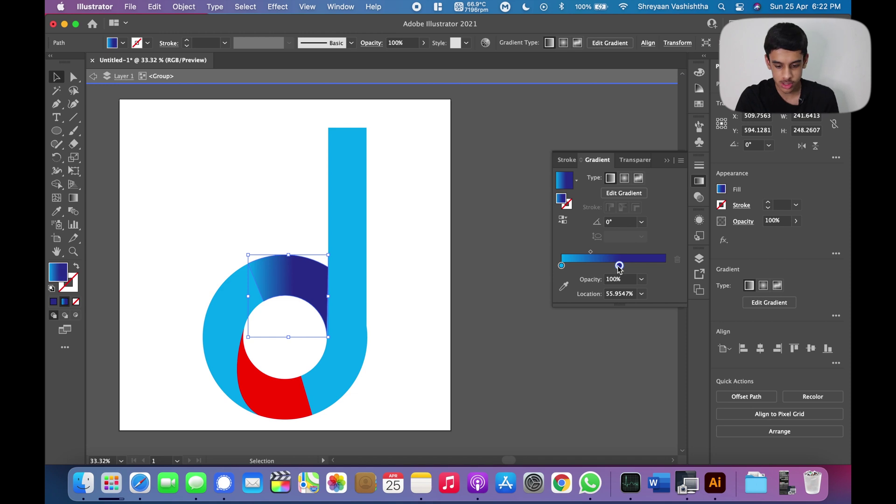
key("super+z")
left_click_drag(616, 255, 626, 255)
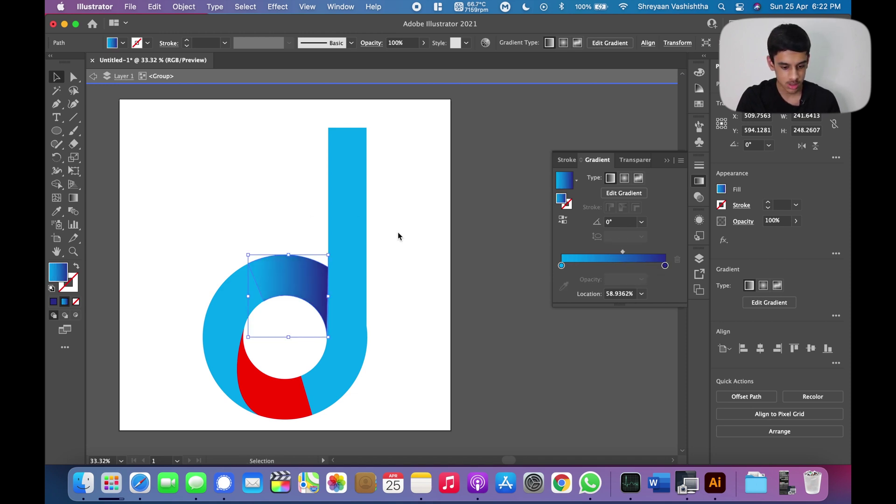
left_click(411, 268)
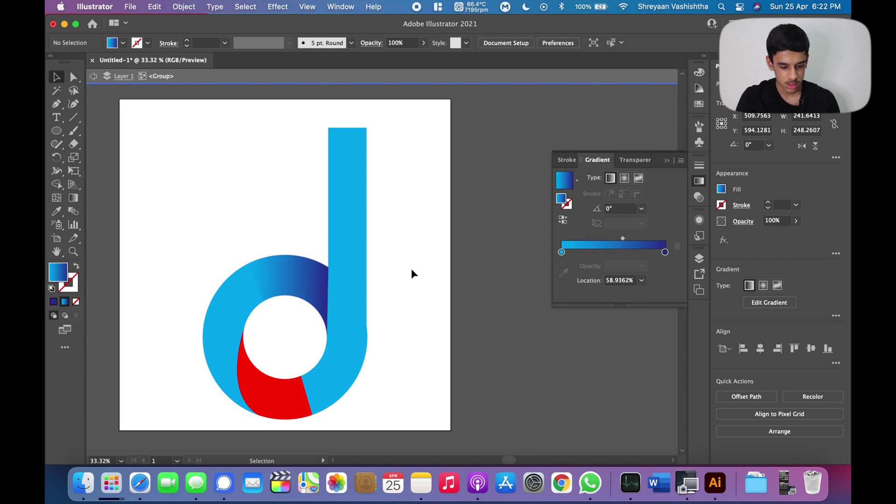
- Push the gradient midpoint to about 63% and the cyan start stop to about 6%
scroll(266, 296, "up", 3)
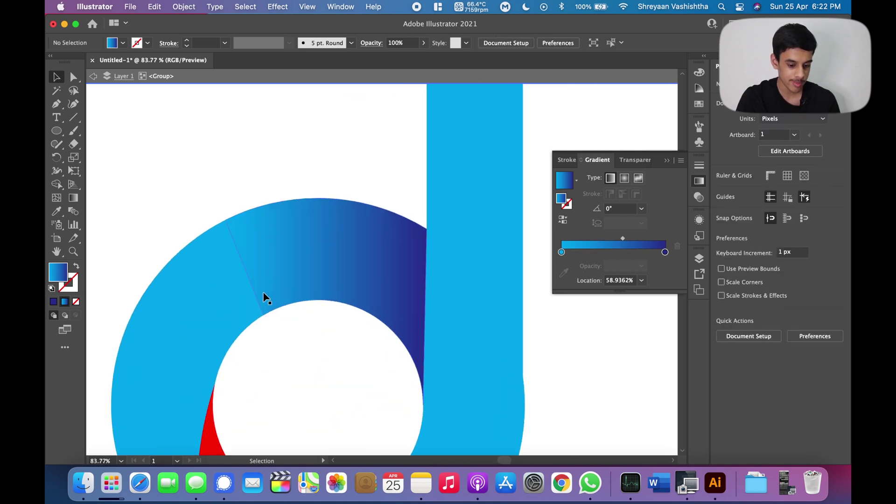
scroll(266, 295, "up", 2)
left_click(431, 237)
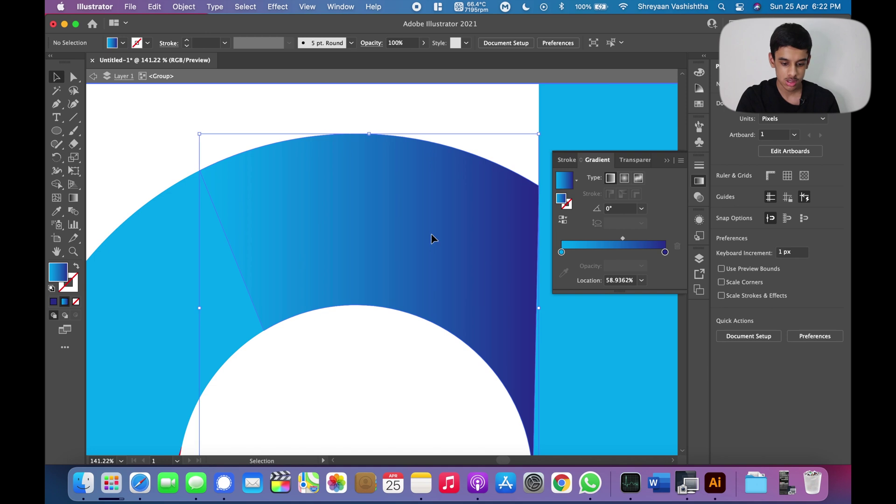
left_click_drag(623, 251, 627, 252)
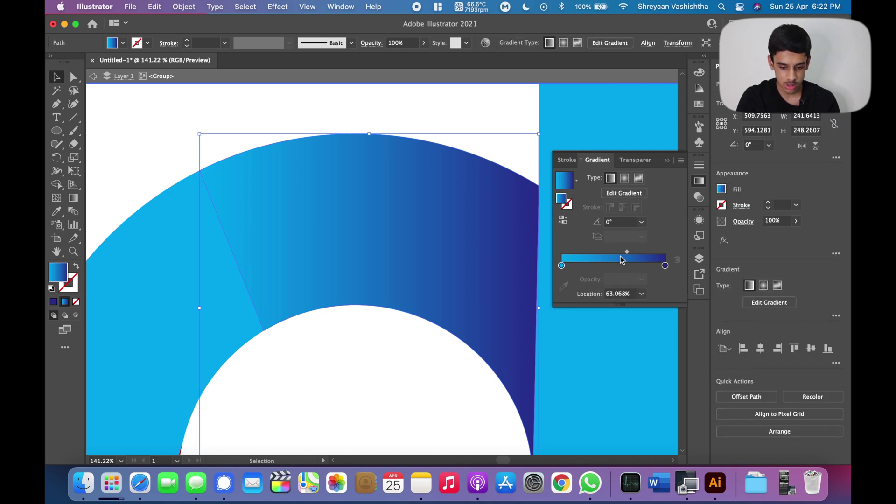
left_click_drag(562, 267, 570, 270)
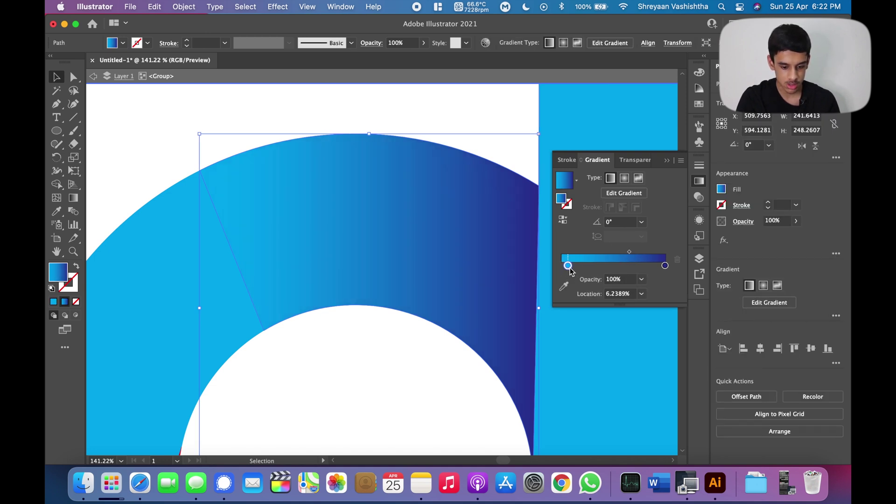
left_click(388, 101)
scroll(390, 122, "down", 10)
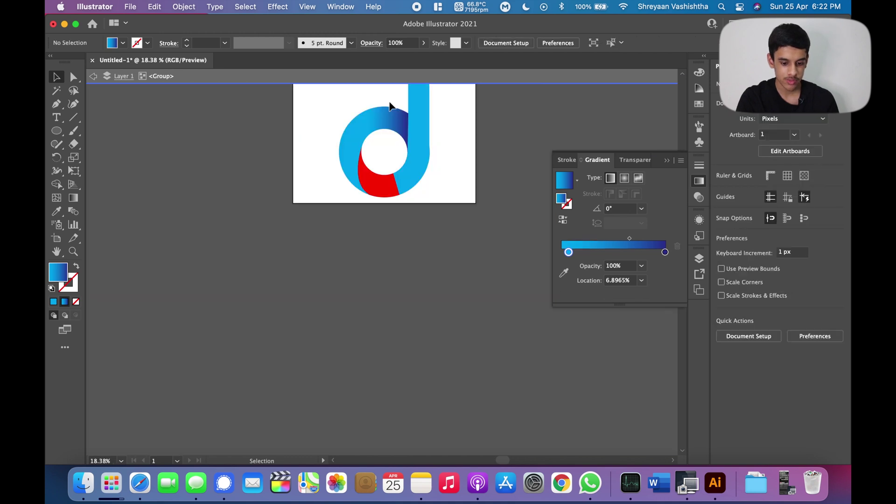
scroll(390, 142, "up", 3)
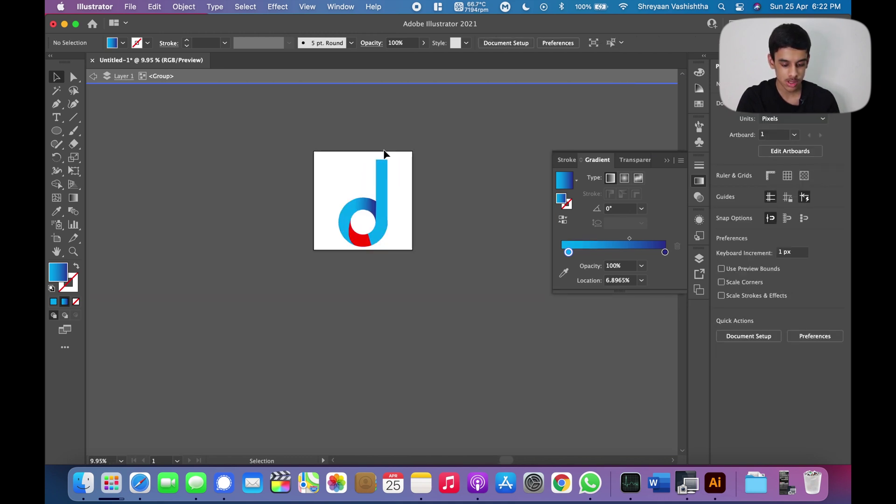
scroll(385, 224, "up", 1)
scroll(386, 219, "up", 3)
scroll(370, 236, "up", 5)
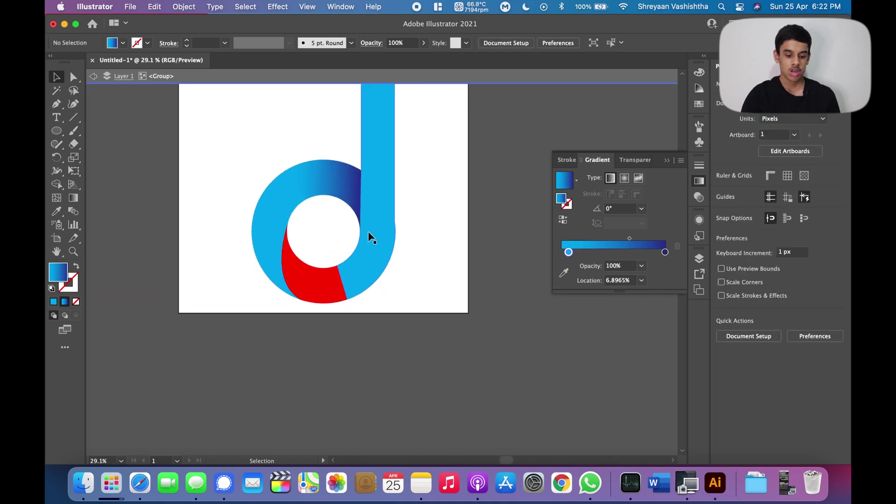
left_click(313, 282)
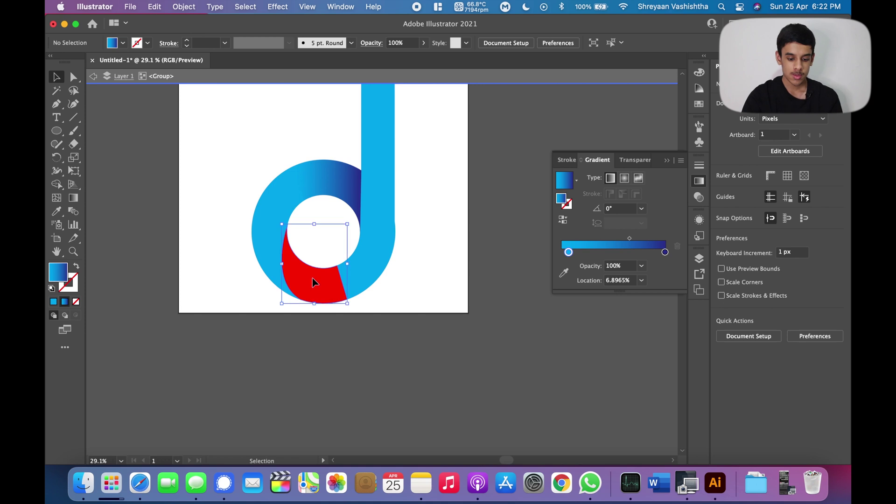
- Apply the blue gradient to the red lower fold and reverse it, navy left, cyan right
left_click(568, 187)
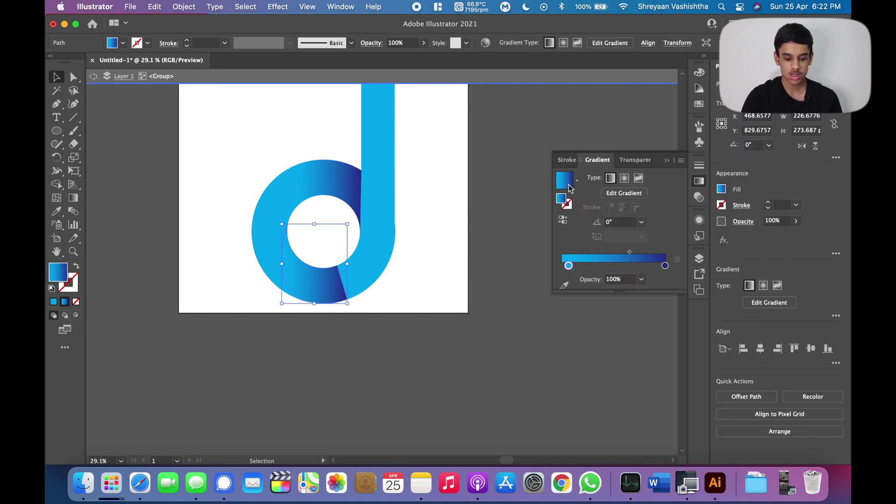
left_click(562, 219)
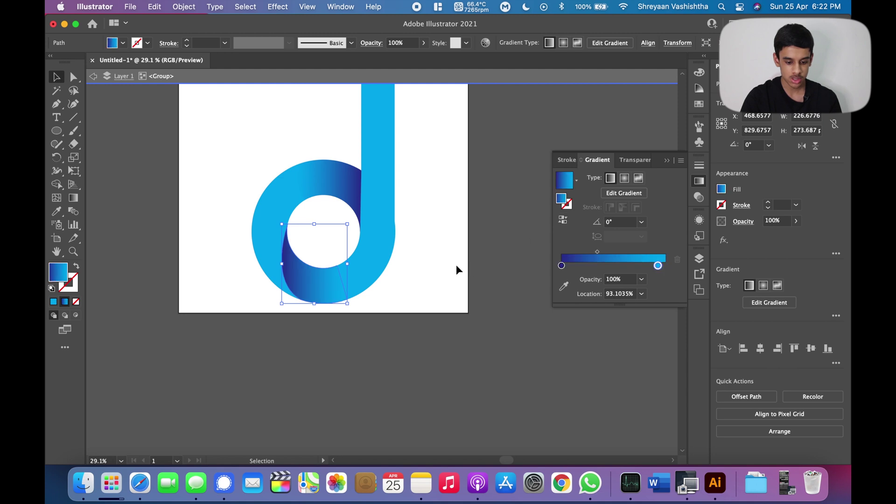
left_click(456, 264)
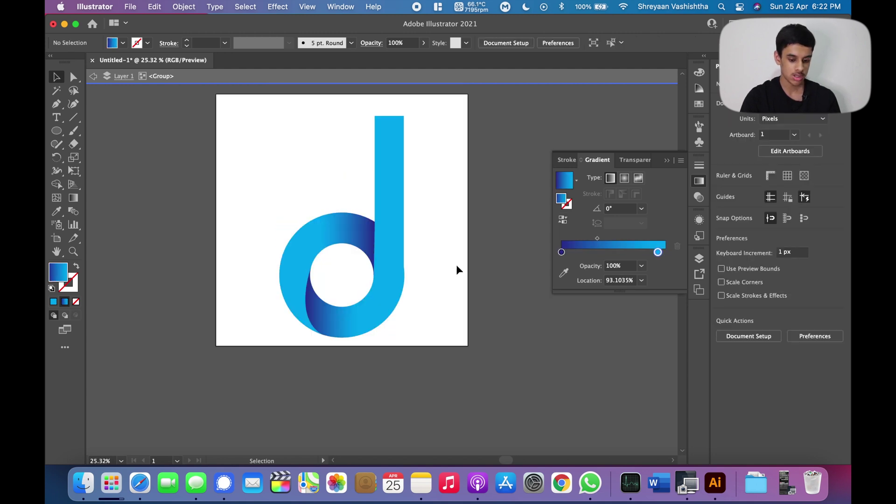
scroll(280, 243, "up", 3)
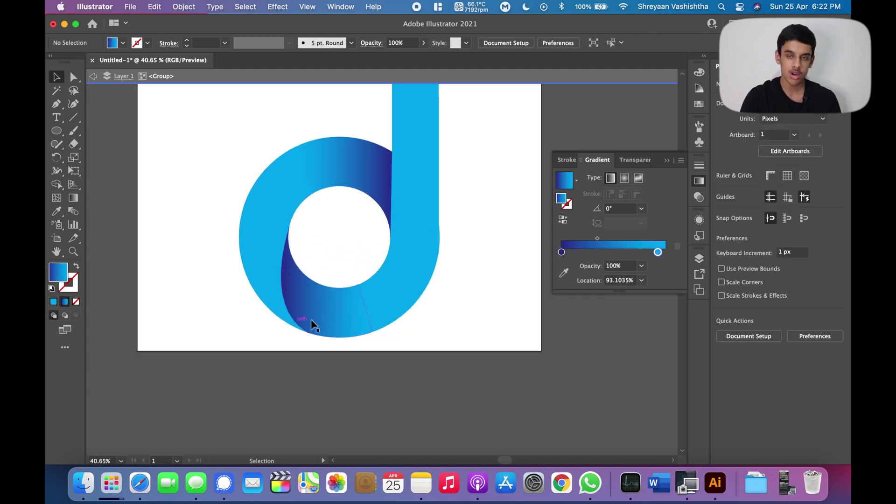
scroll(304, 301, "up", 2)
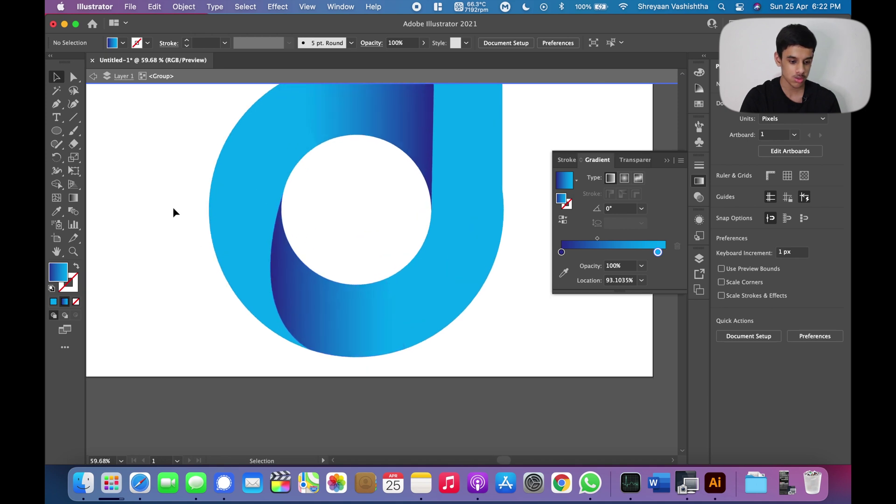
left_click(326, 304)
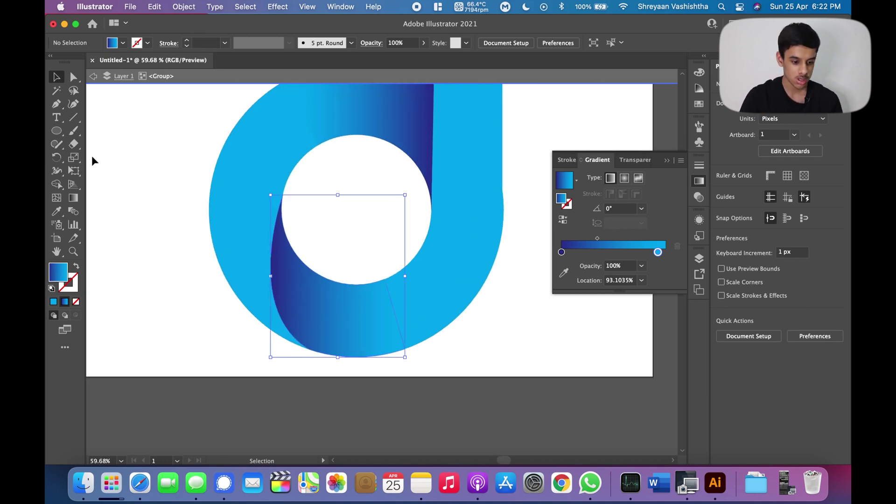
- Drag the fold's lower-left anchor handle so its edge curves flush into the ring's outer edge
left_click(74, 78)
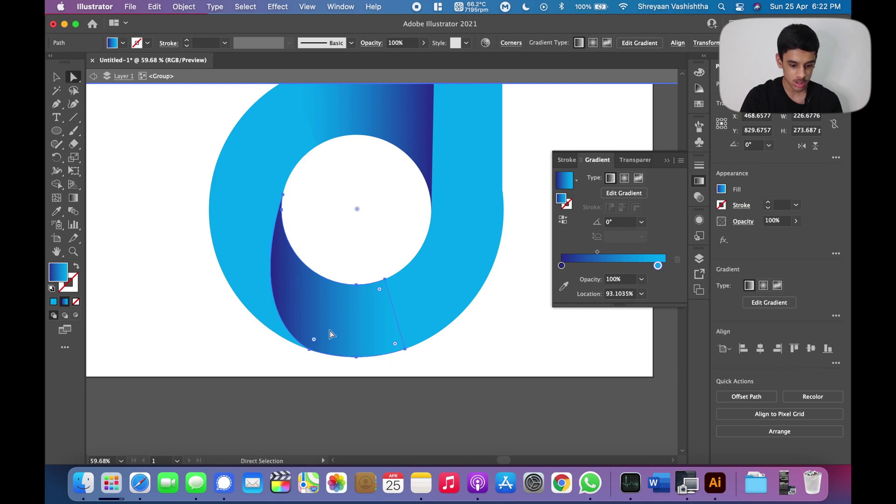
scroll(310, 350, "up", 3)
scroll(310, 350, "up", 2)
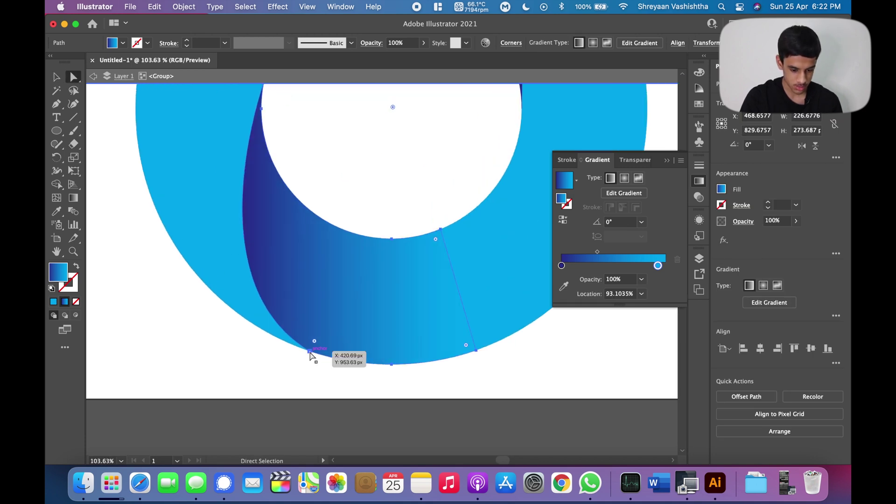
left_click(309, 351)
mouse_move(192, 281)
left_mouse_down()
mouse_move(206, 292)
mouse_move(192, 284)
mouse_move(185, 291)
left_mouse_up()
scroll(186, 292, "down", 5)
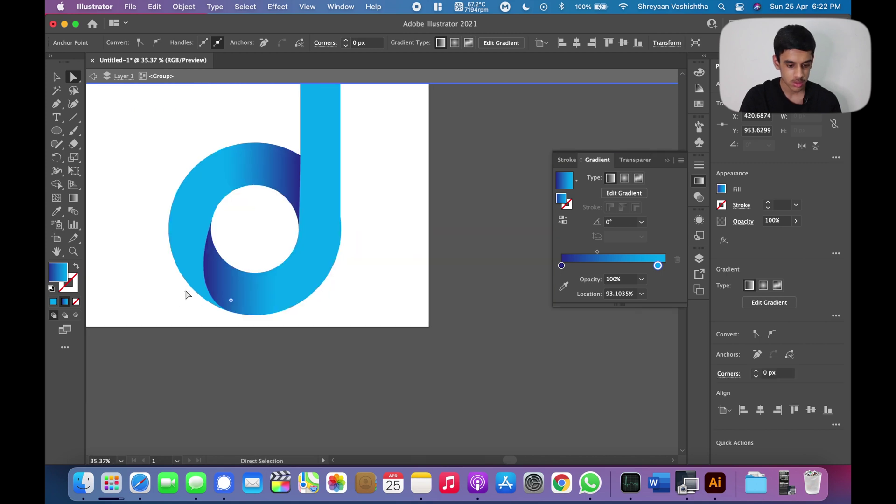
mouse_move(186, 290)
left_mouse_down()
mouse_move(208, 294)
mouse_move(190, 302)
mouse_move(185, 292)
left_mouse_up()
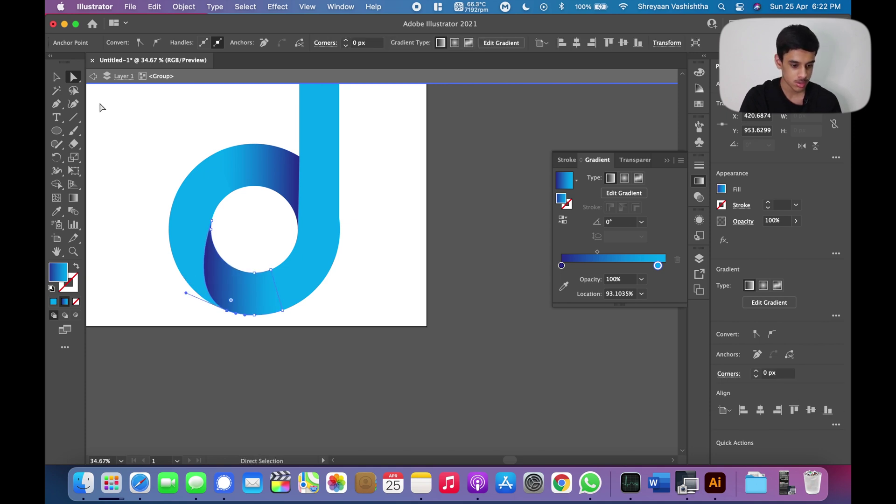
left_click(56, 82)
left_click(368, 342)
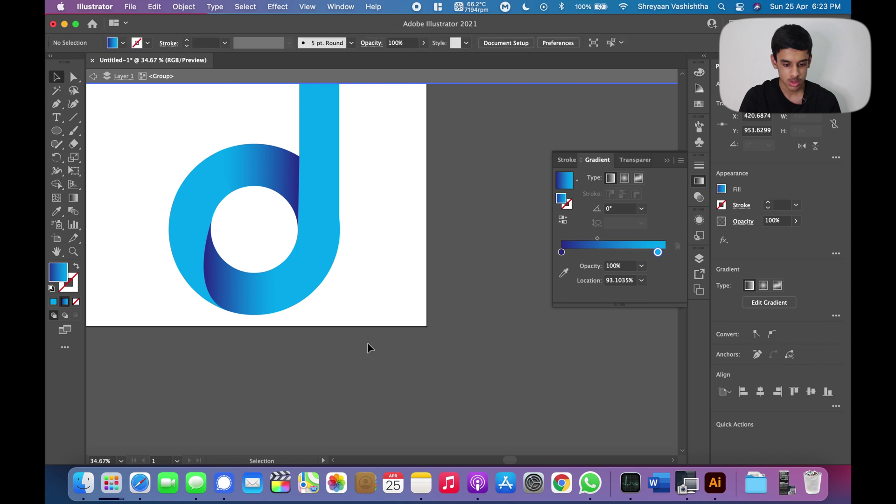
- Lower the stem's top edge about 41 px, then draw a 141 px cyan circle above the ring
scroll(368, 342, "down", 3)
scroll(368, 343, "down", 1)
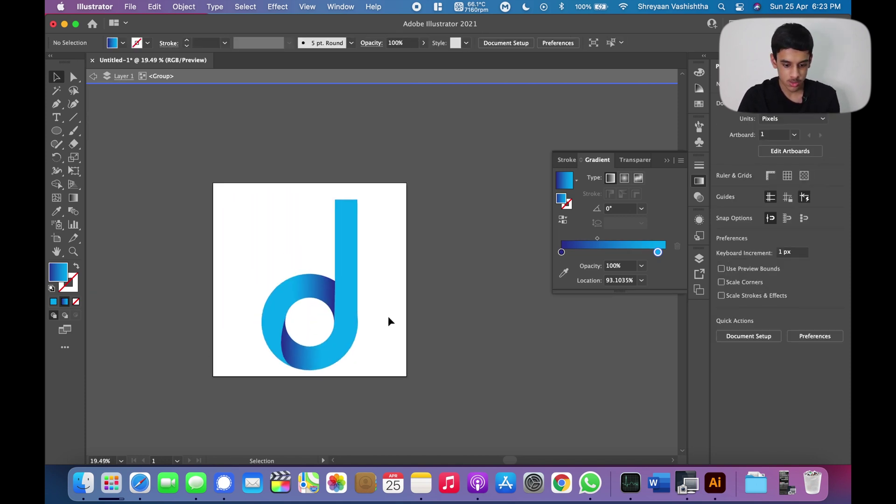
scroll(388, 315, "up", 1)
left_click(73, 77)
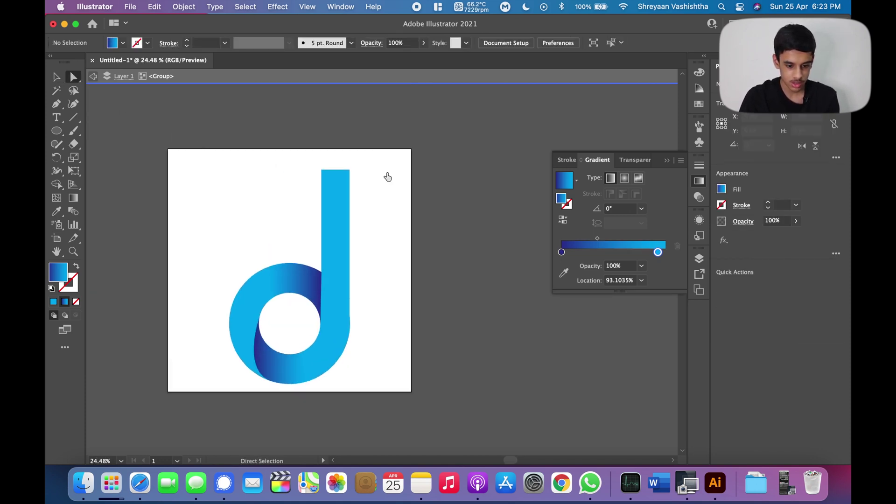
left_click(342, 173)
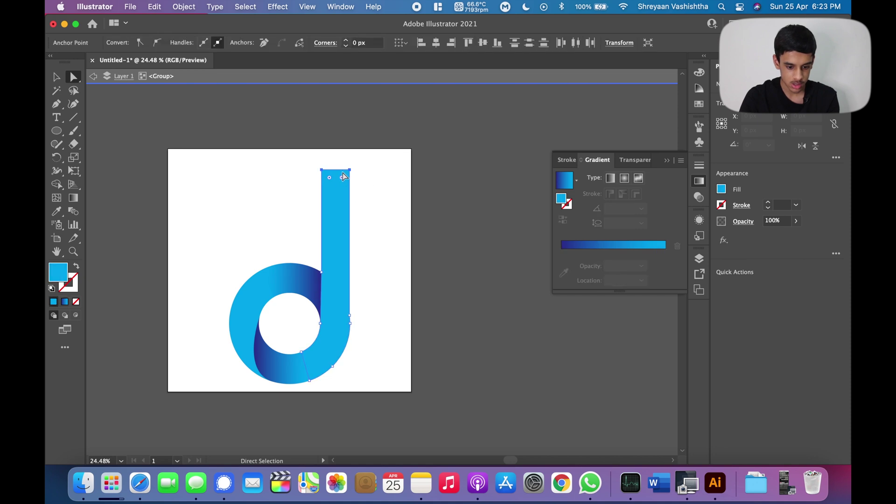
left_click_drag(340, 170, 340, 181)
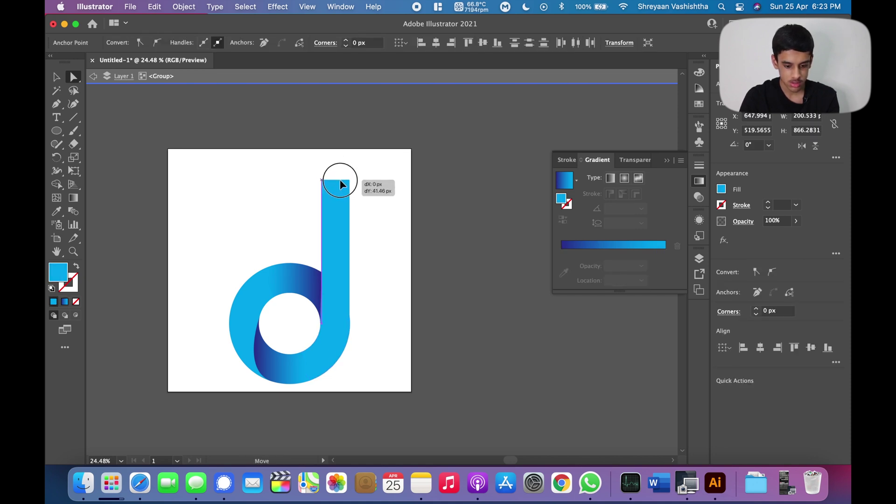
left_click_drag(340, 183, 340, 183)
left_click(372, 194)
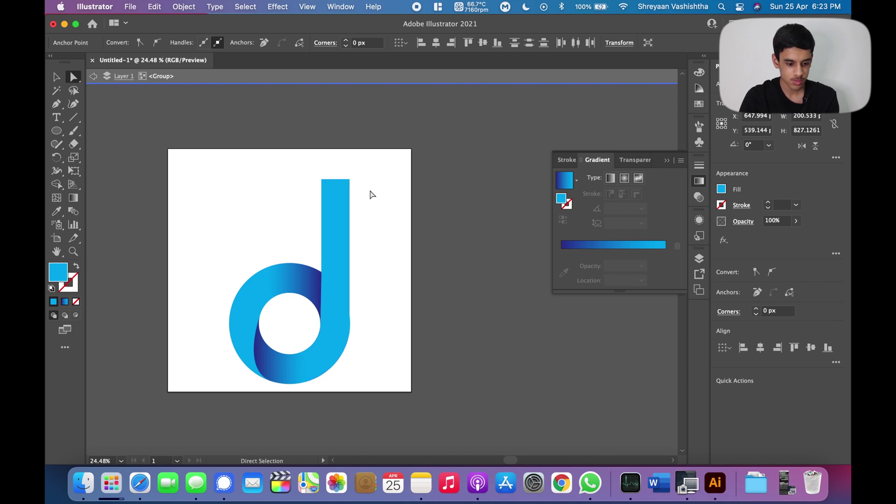
key("super+shift+a")
left_click(58, 131)
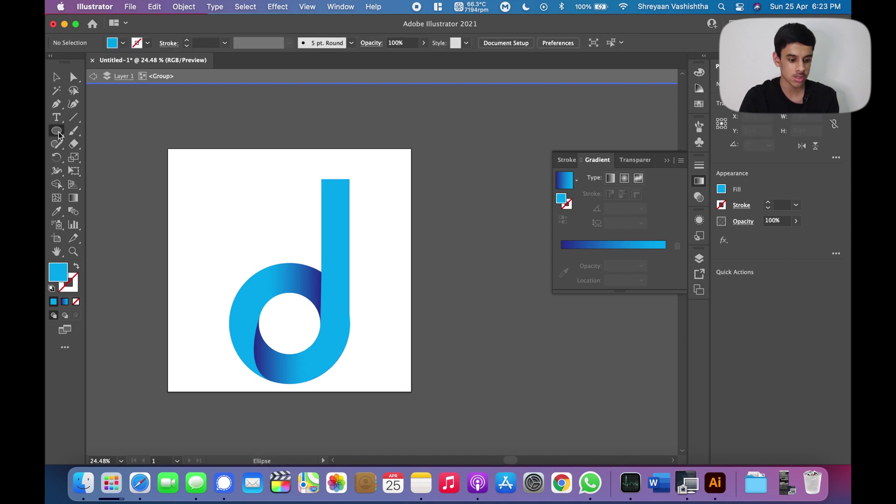
mouse_move(215, 191)
left_mouse_down()
mouse_move(248, 227)
mouse_move(225, 207)
left_mouse_up()
- Cut the circle's right half away with a rectangle and Minus Front, leaving a 70.7 × 141.4 px half-disc
scroll(223, 208, "up", 2)
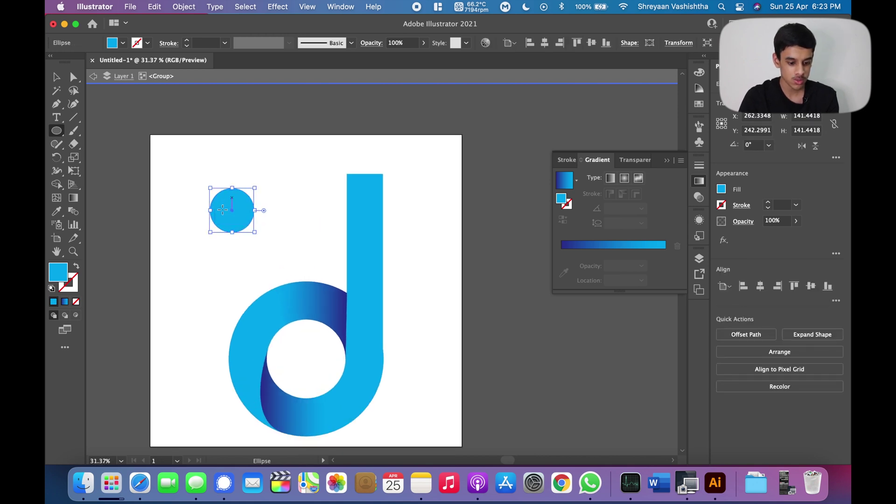
scroll(223, 207, "up", 1)
scroll(222, 208, "up", 1)
left_click(57, 143)
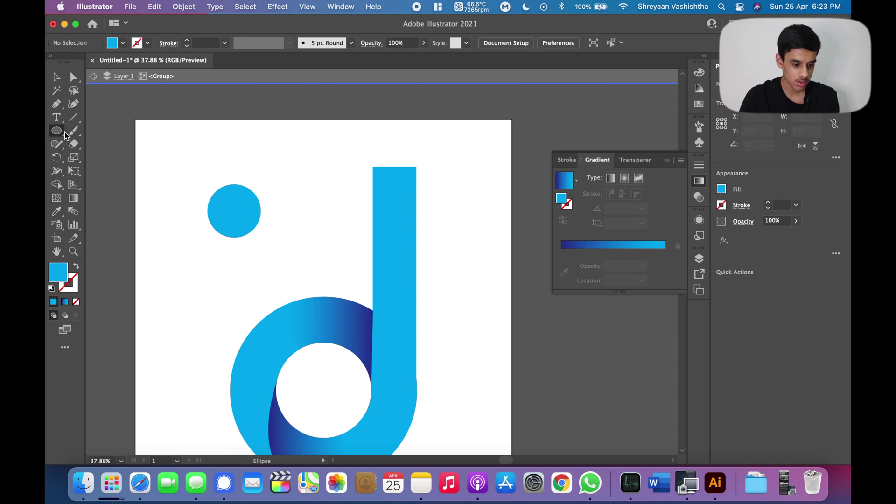
left_click_drag(61, 136, 103, 128)
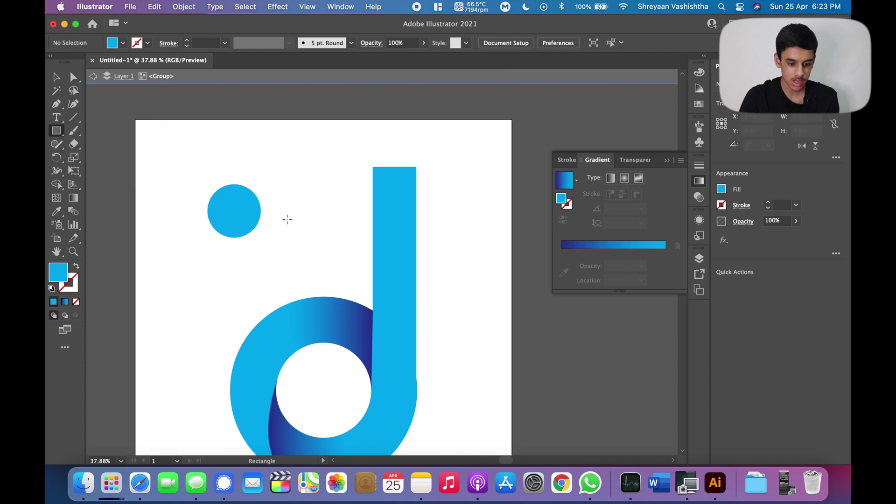
left_click_drag(235, 179, 275, 246)
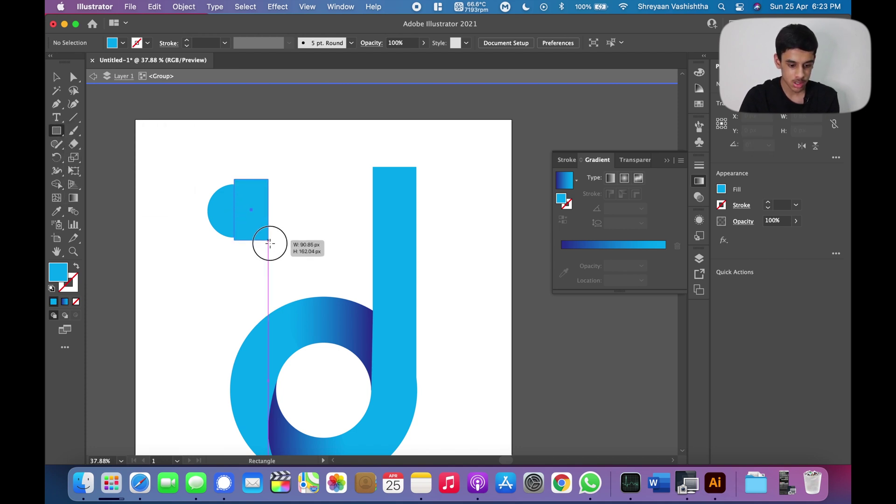
key("v")
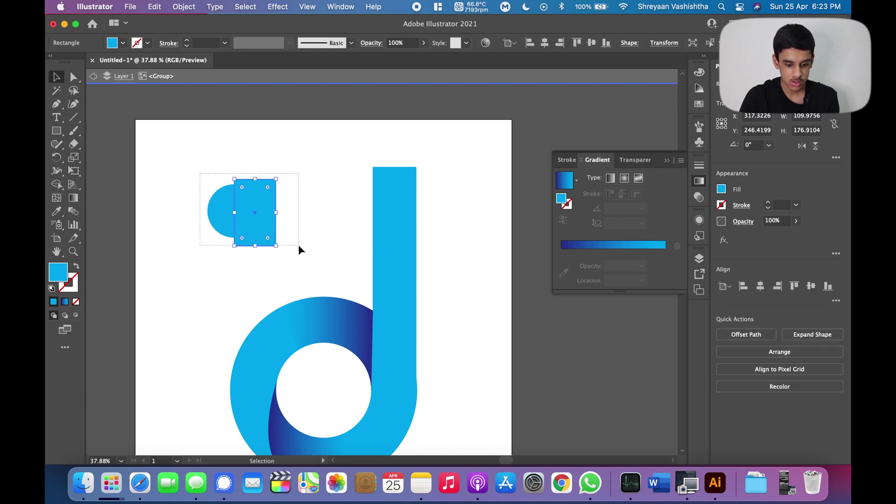
left_click_drag(298, 245, 298, 244)
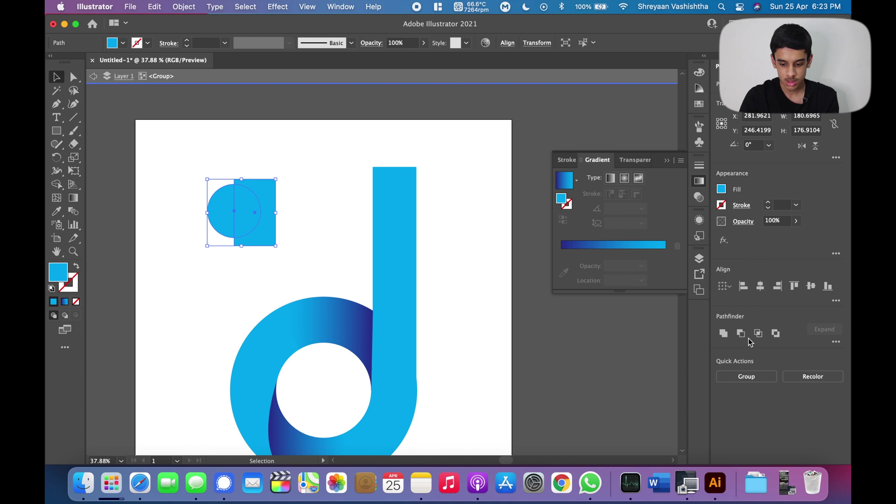
left_click(740, 333)
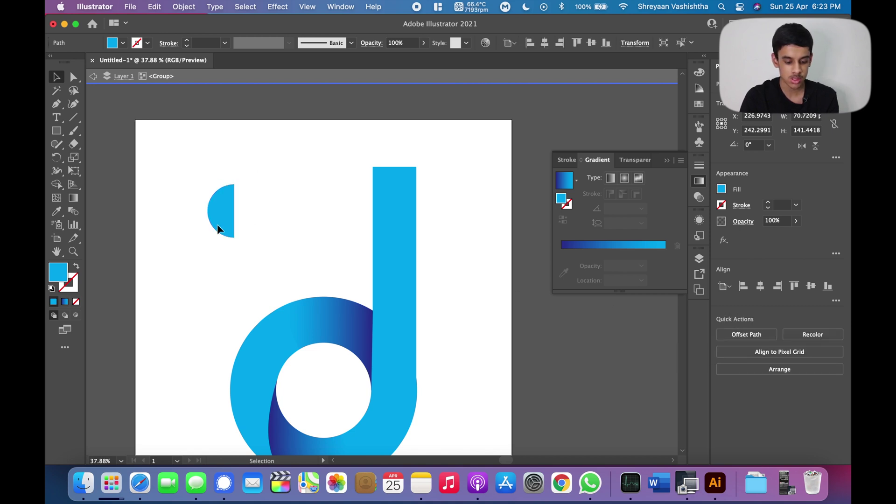
key("super+shift+a")
scroll(217, 226, "up", 3)
scroll(217, 226, "up", 3)
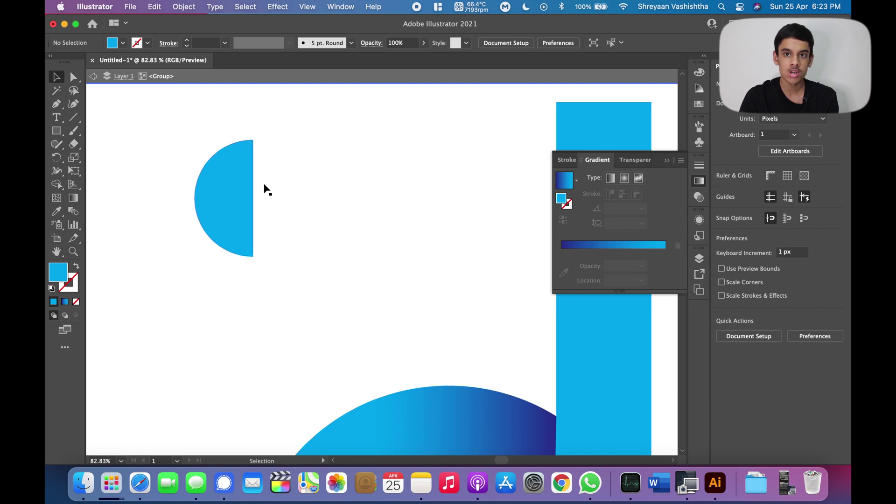
- Draw a rectangle covering the lower half of the half-circle
left_click(56, 131)
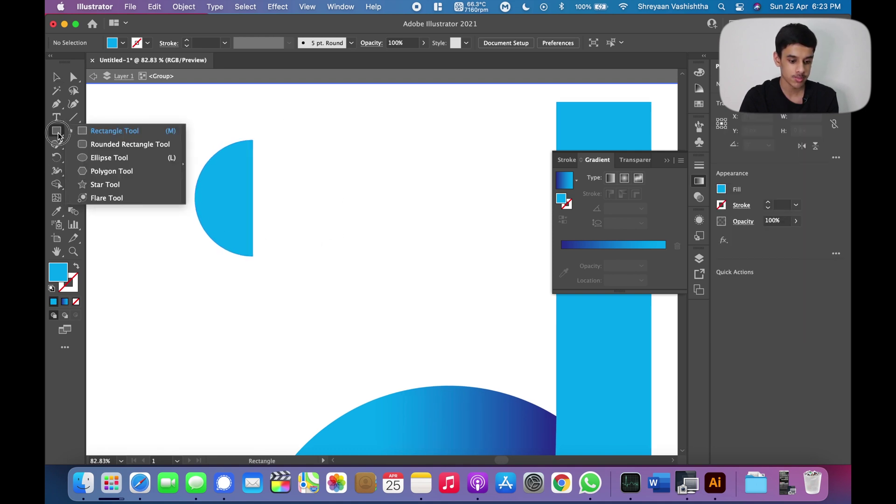
left_click(74, 134)
left_click_drag(302, 270, 160, 198)
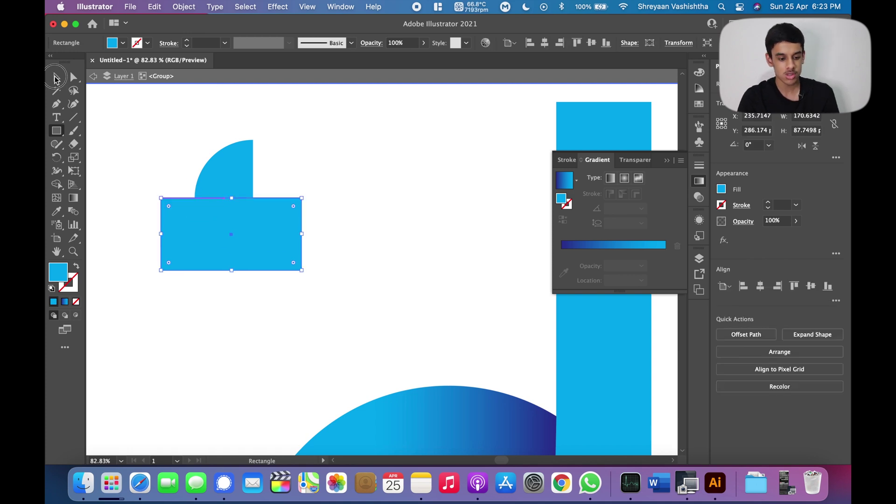
- Subtract the rectangle from the half-circle with Minus Front, leaving a top-left quarter-circle
left_click(57, 77)
left_click_drag(362, 315, 133, 136)
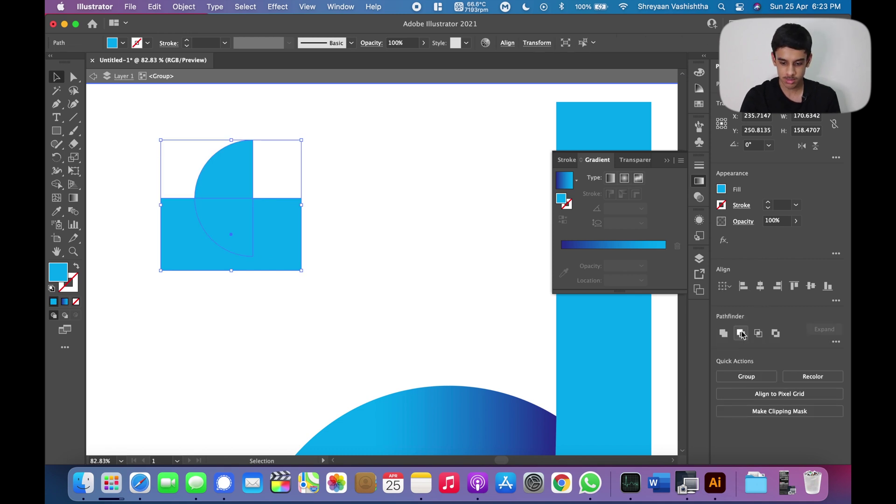
left_click(741, 333)
left_click(300, 273)
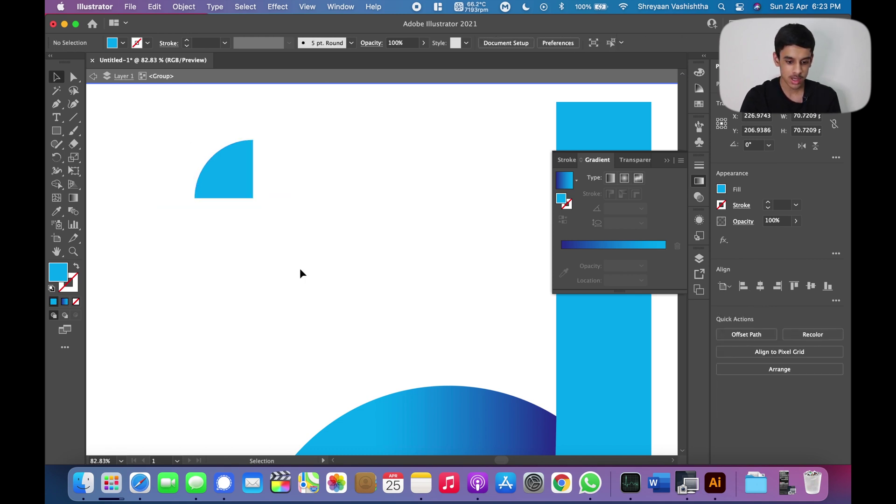
- Move the quarter-circle onto the top of the d's stem
scroll(256, 245, "up", 1)
scroll(256, 244, "right", 1)
left_click_drag(196, 194, 553, 117)
scroll(447, 190, "right", 5)
scroll(447, 189, "up", 2)
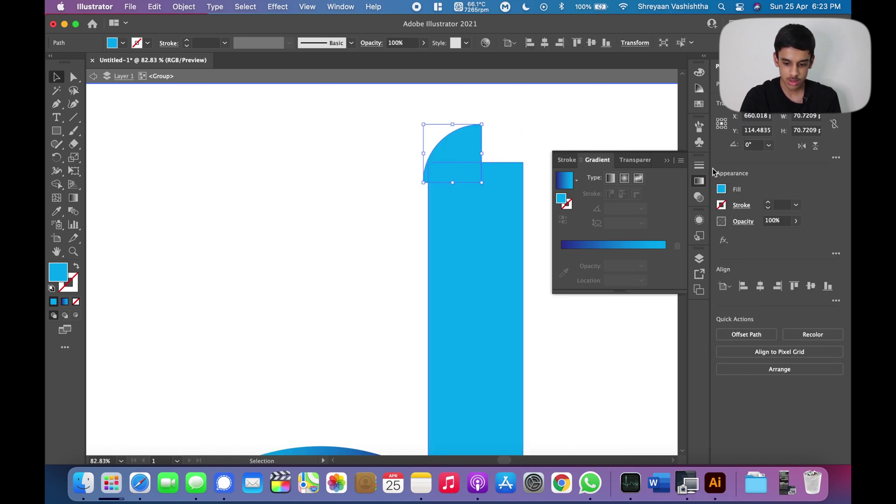
left_click(667, 161)
mouse_move(430, 152)
left_mouse_down()
mouse_move(437, 134)
mouse_move(454, 126)
left_mouse_up()
scroll(486, 205, "right", 3)
scroll(486, 206, "up", 2)
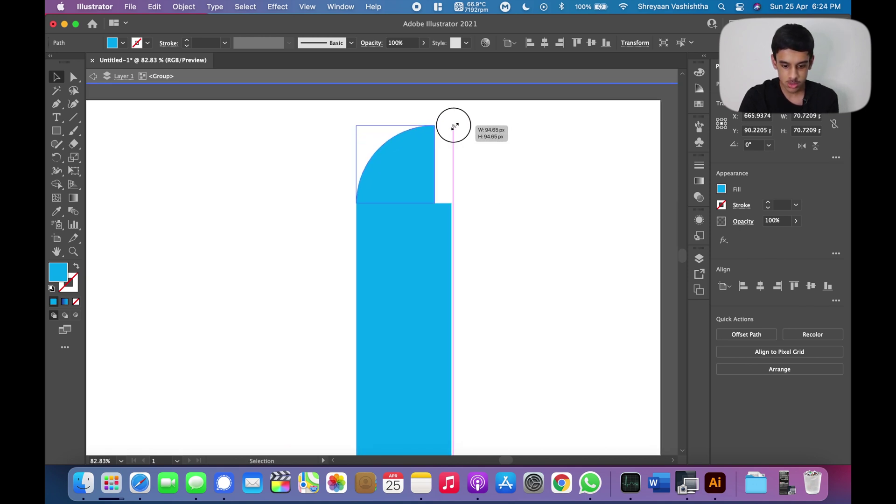
- Scale the quarter-circle from its corner to roughly the stem's width
left_click_drag(454, 126, 470, 113)
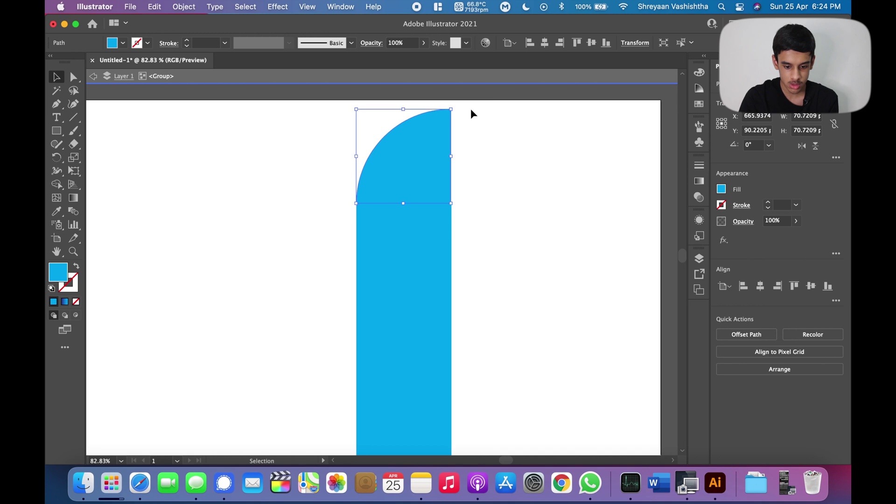
scroll(471, 113, "up", 2)
scroll(401, 202, "up", 5)
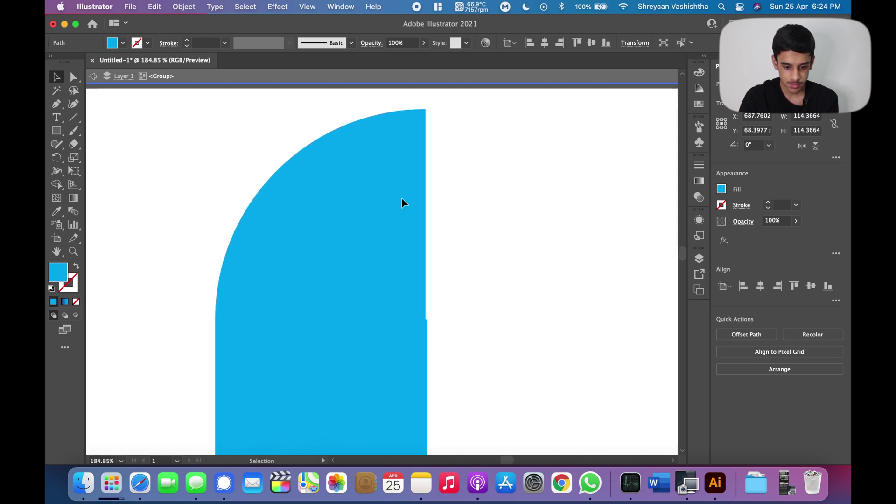
scroll(401, 202, "up", 1)
left_click(402, 202)
scroll(412, 156, "up", 2)
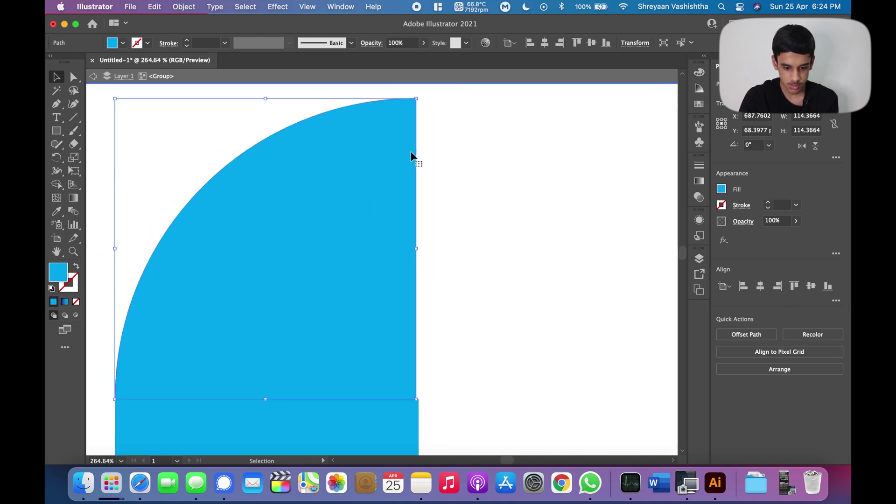
- Fine-tune the cap to about 115.3 × 115.3 px so its edges line up with the stem
left_click_drag(416, 98, 423, 95)
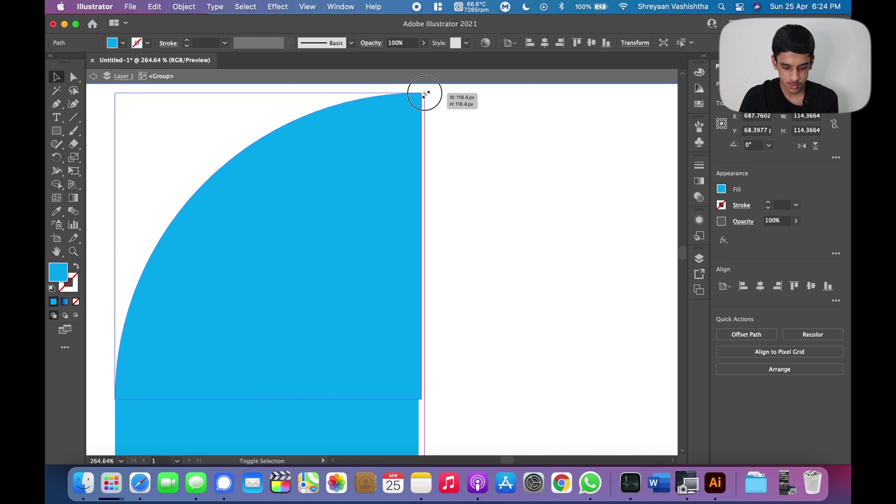
left_click_drag(423, 95, 418, 94)
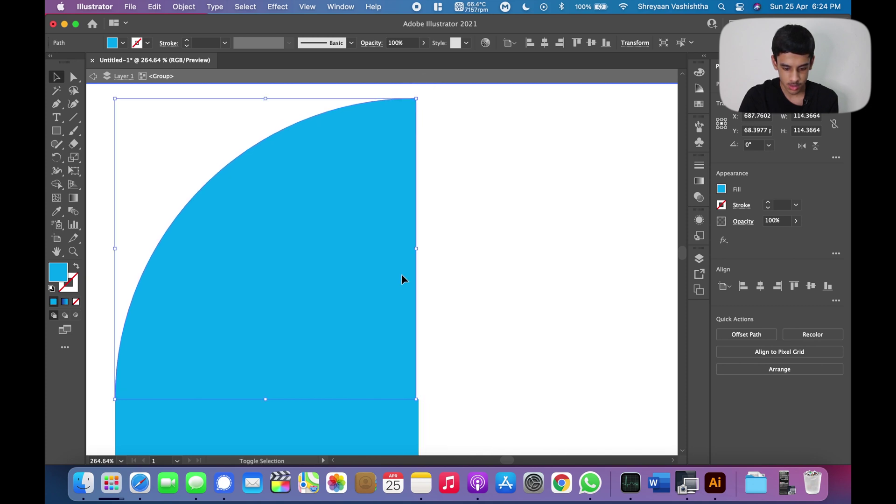
scroll(401, 273, "up", 2)
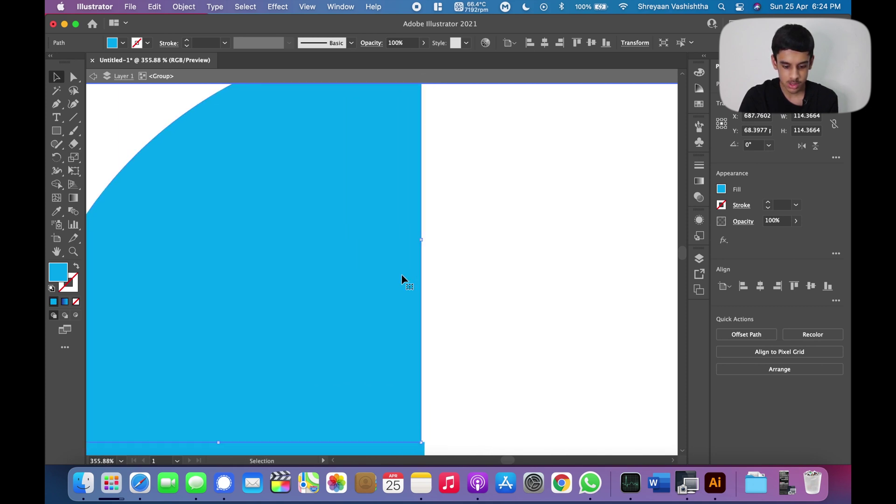
scroll(401, 279, "up", 1)
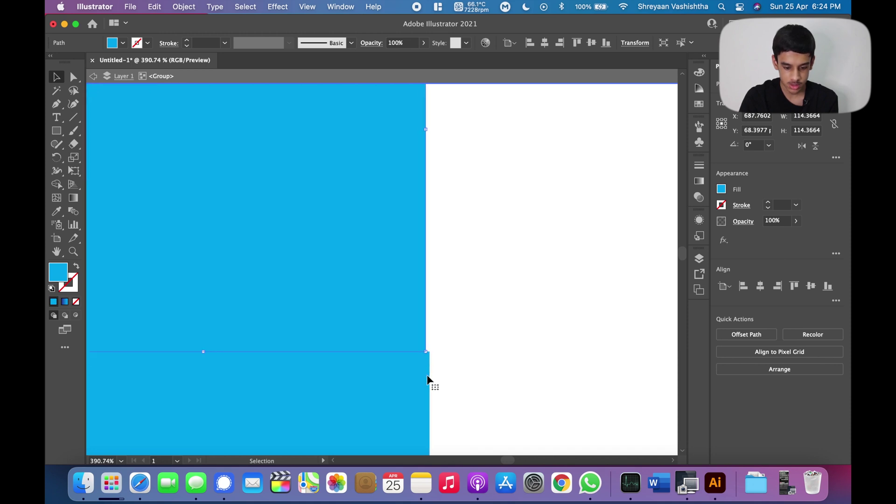
left_click_drag(428, 353, 430, 359)
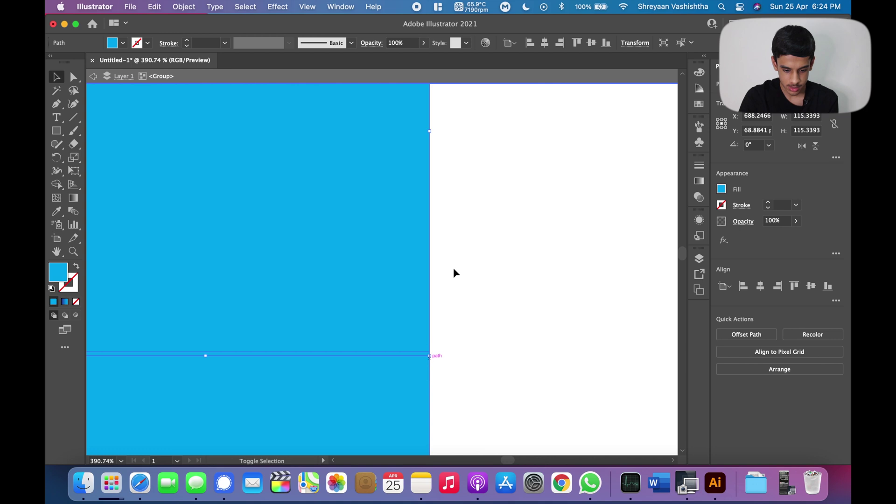
scroll(453, 269, "down", 3)
scroll(491, 286, "down", 2)
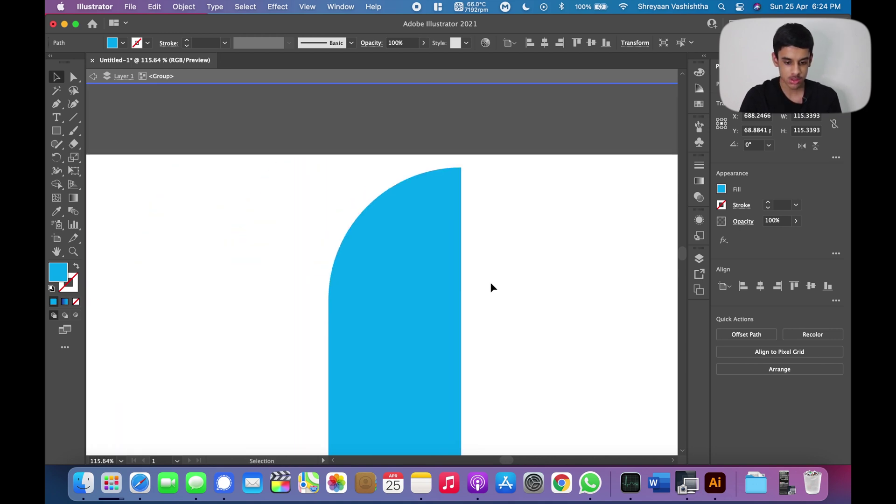
scroll(491, 287, "down", 3)
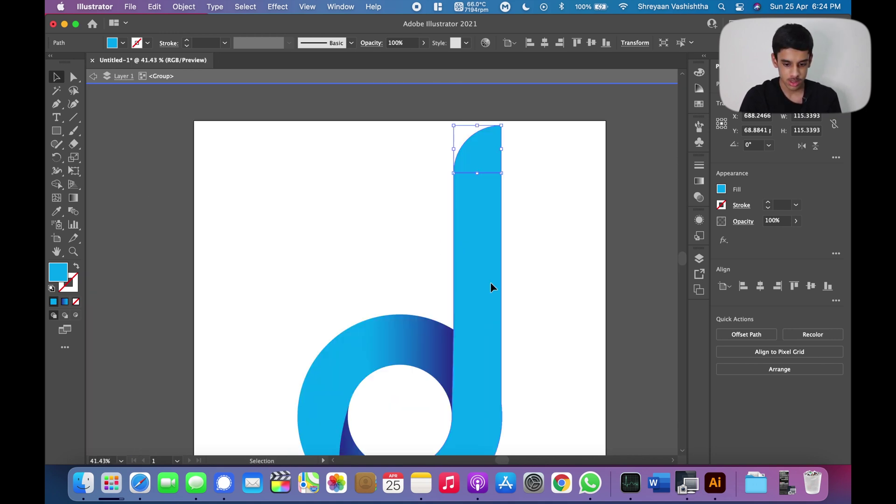
- Apply a blue linear gradient fill to the cap at a 135° angle
left_click(699, 182)
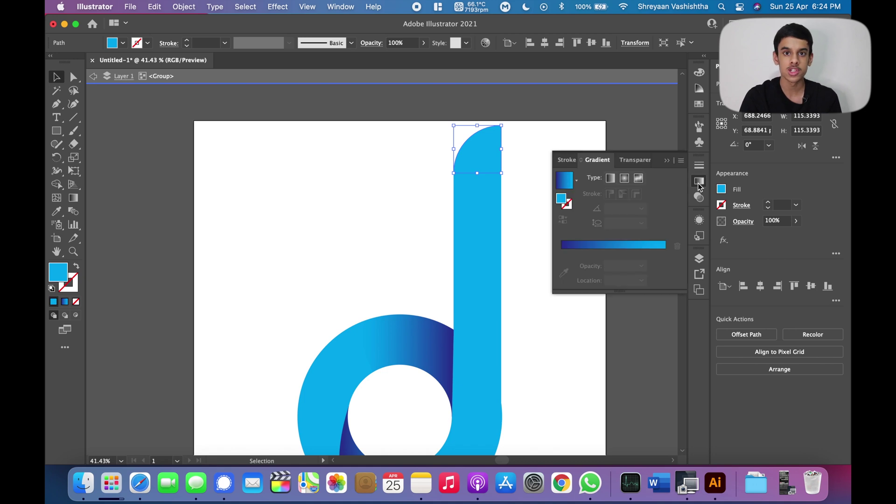
left_click(563, 183)
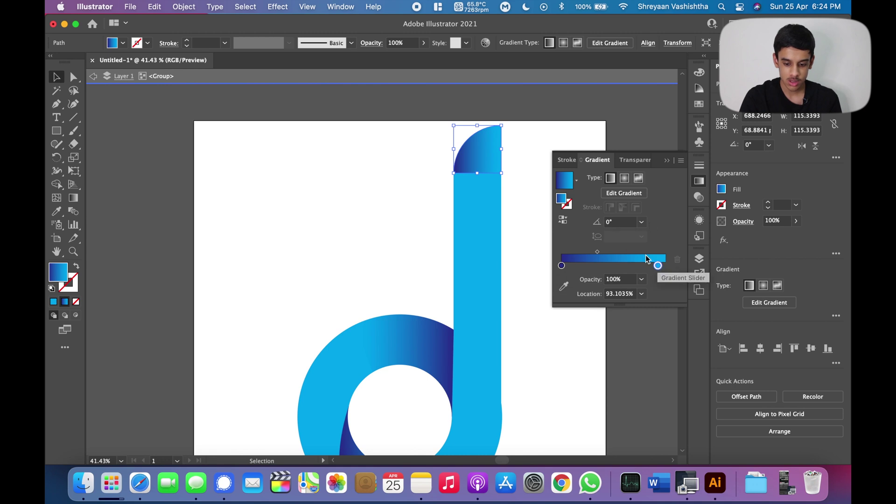
left_click(641, 222)
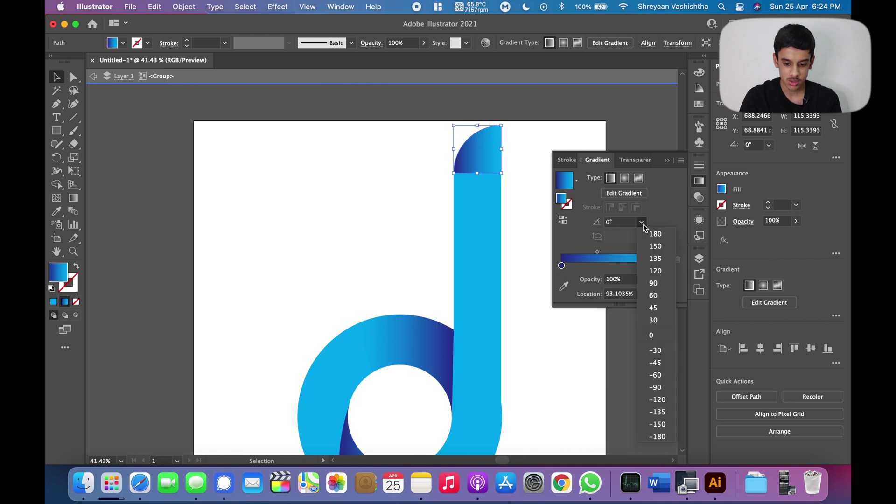
left_click(663, 257)
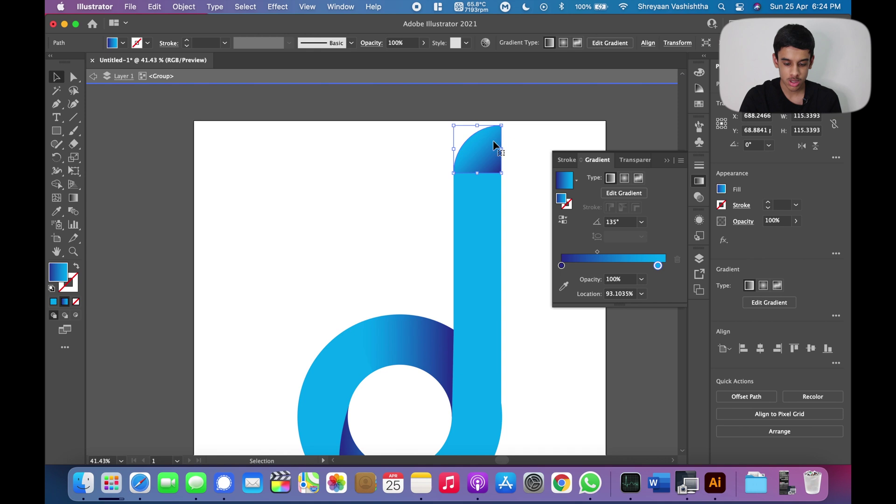
scroll(494, 146, "up", 1)
scroll(501, 145, "up", 2)
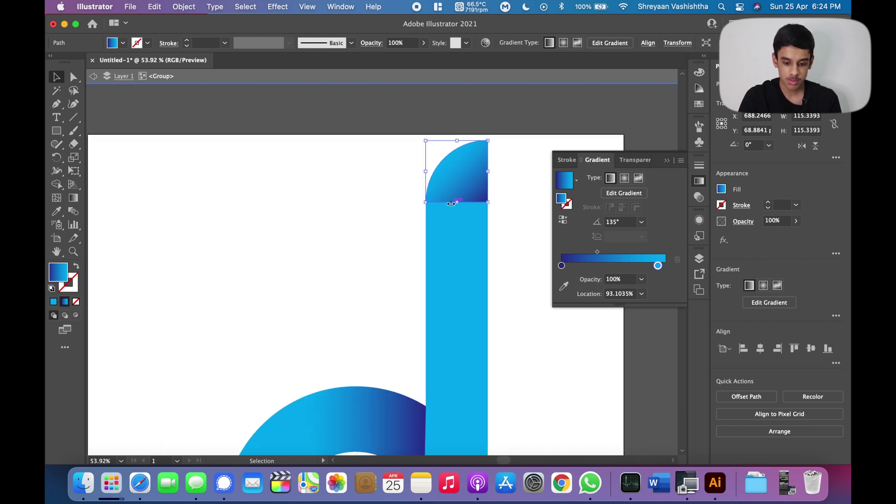
- Angle the gradient downward (about -120°) and change the navy left stop to light cyan
left_click(643, 226)
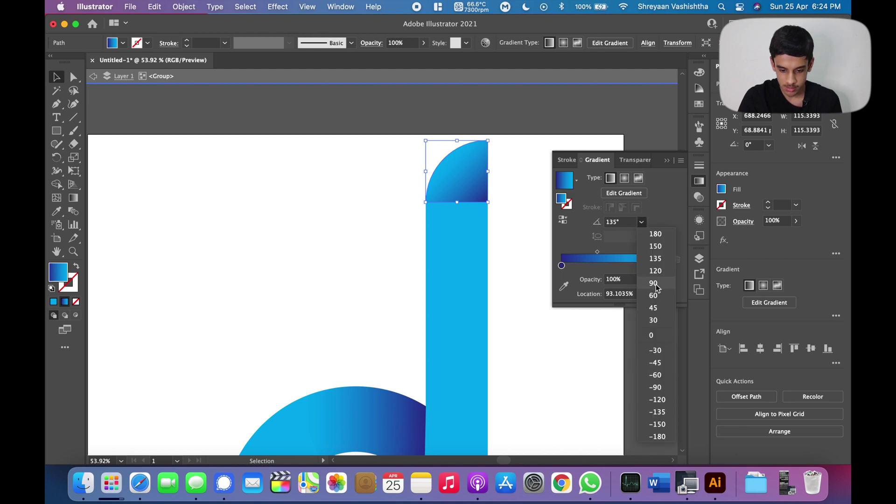
left_click(650, 286)
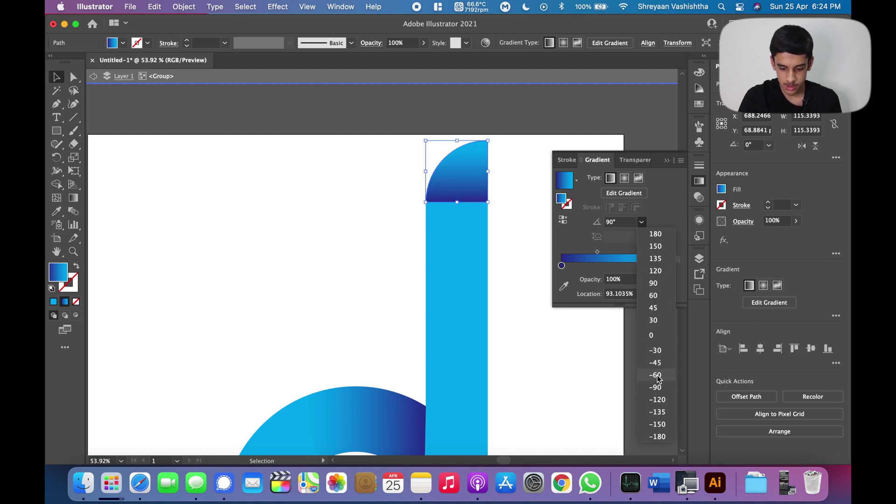
left_click(655, 386)
left_click(642, 222)
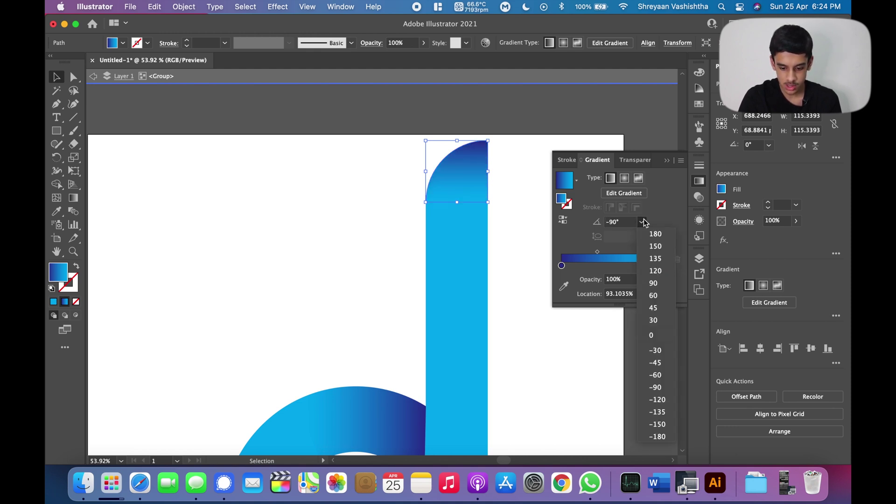
left_click(658, 400)
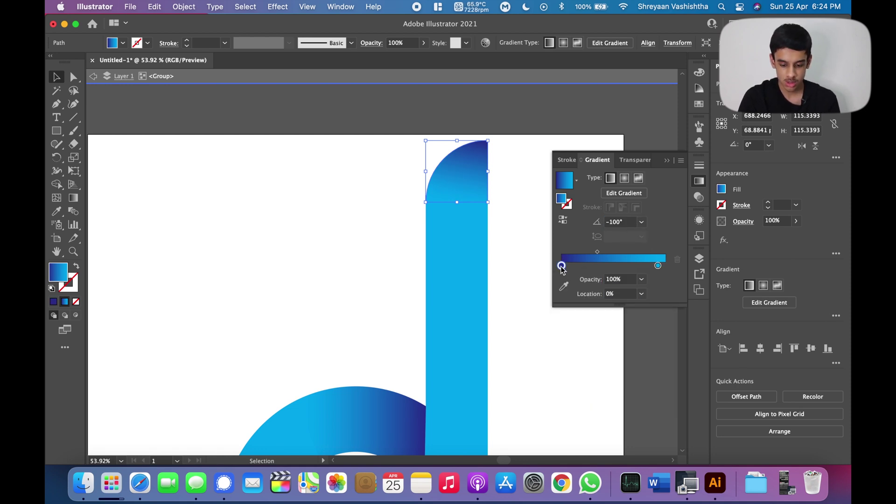
double_click(561, 266)
left_click(562, 267)
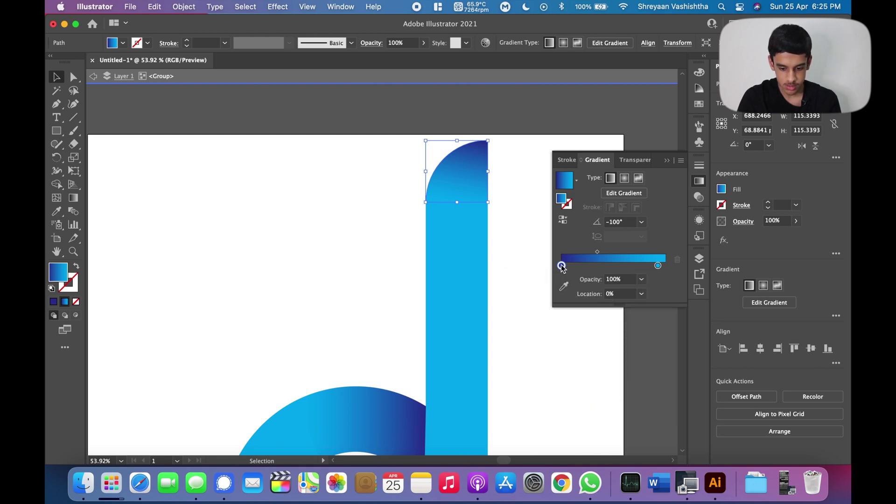
left_click(600, 301)
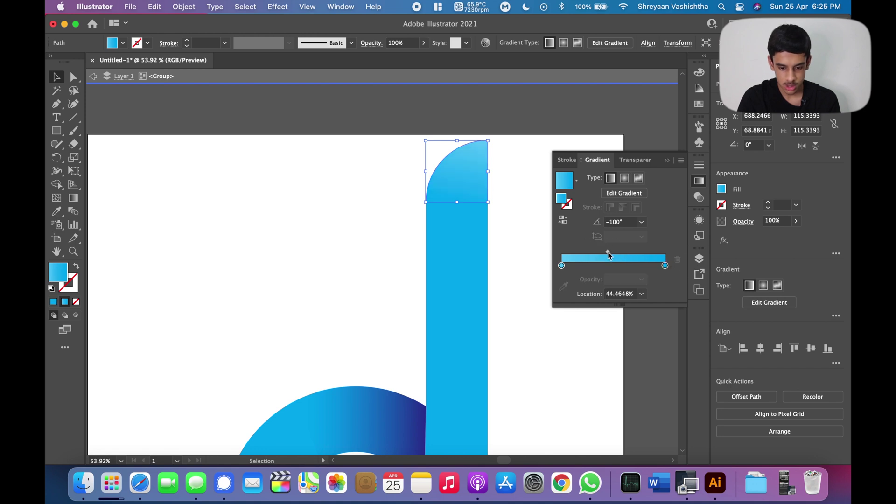
- Deselect the cap, zoom out to view the whole d logo, and close the floating Gradient panel
left_click(499, 274)
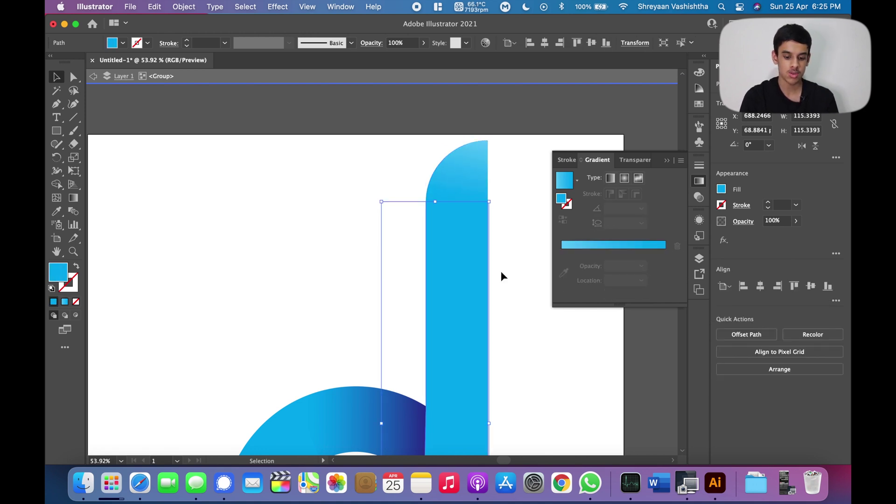
scroll(538, 277, "down", 2)
scroll(538, 278, "down", 2)
scroll(538, 278, "down", 2)
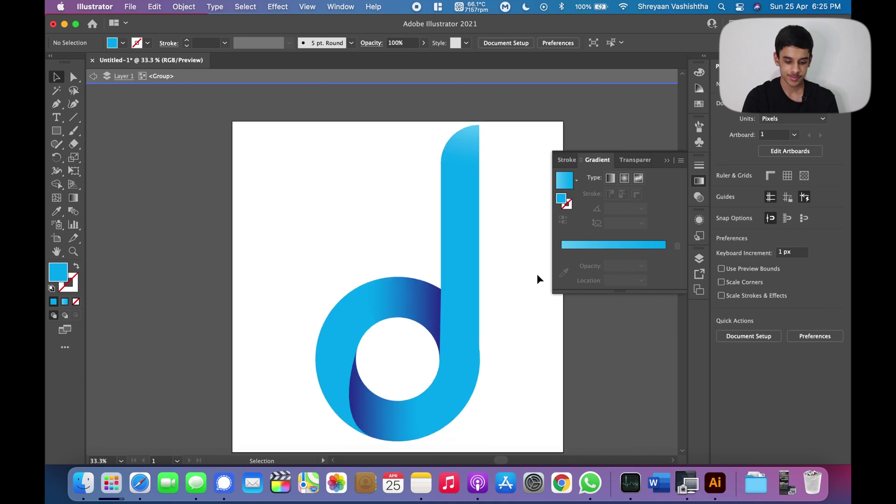
scroll(537, 279, "down", 1)
scroll(522, 294, "right", 3)
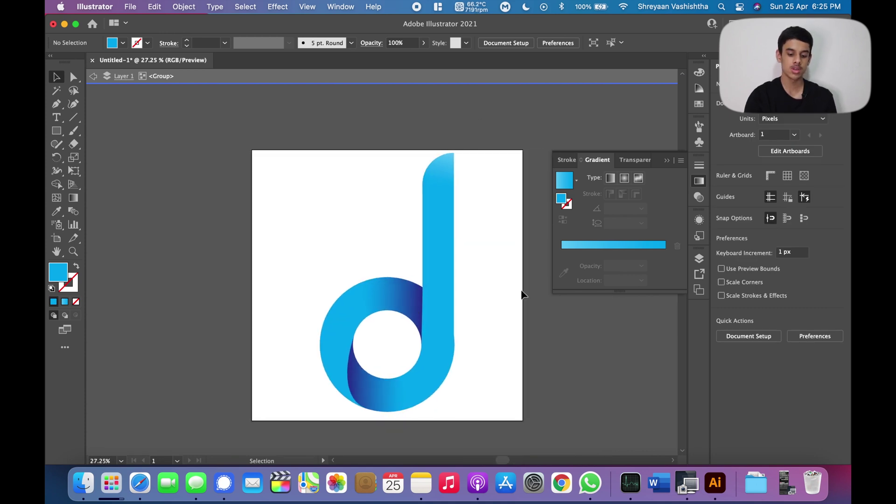
left_click(668, 162)
scroll(567, 290, "up", 1)
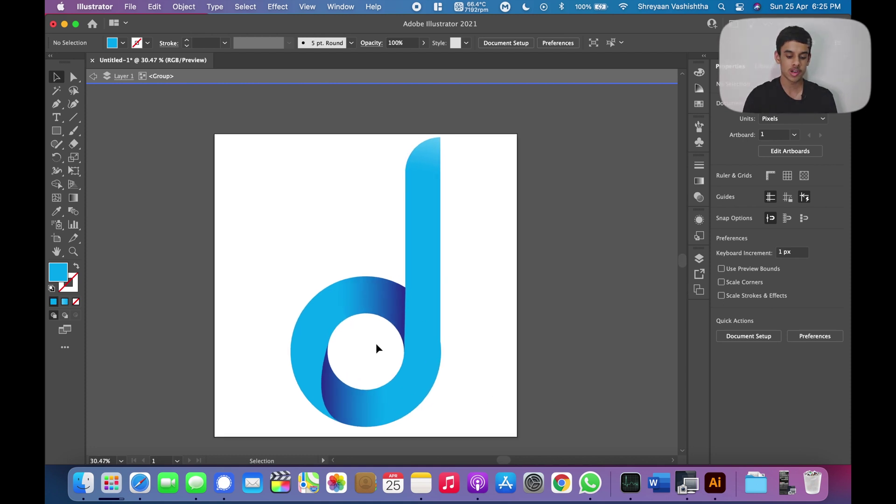